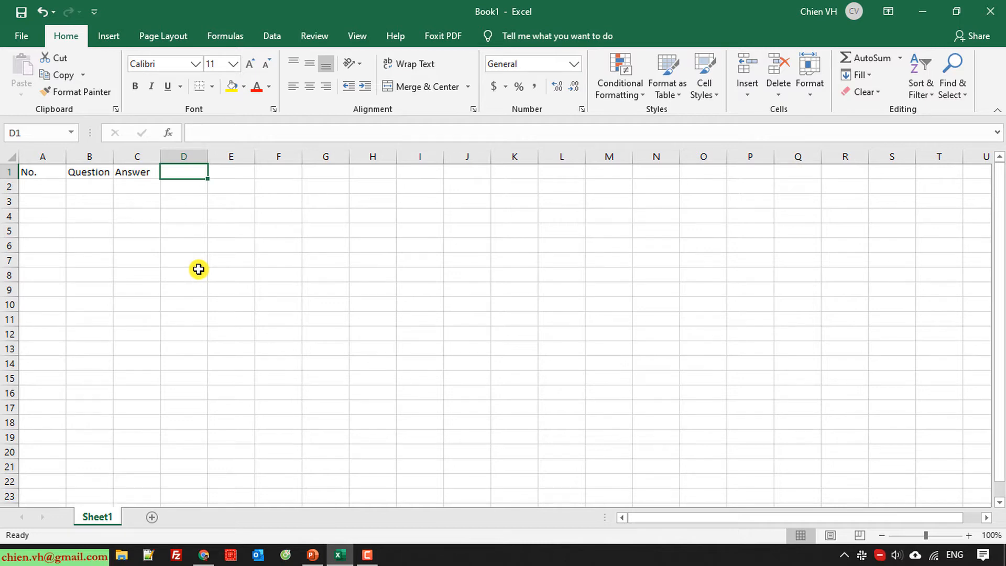
# Enter the Created By, Created Date and Answered Date headers in D1:F1
pyautogui.write('reated By')
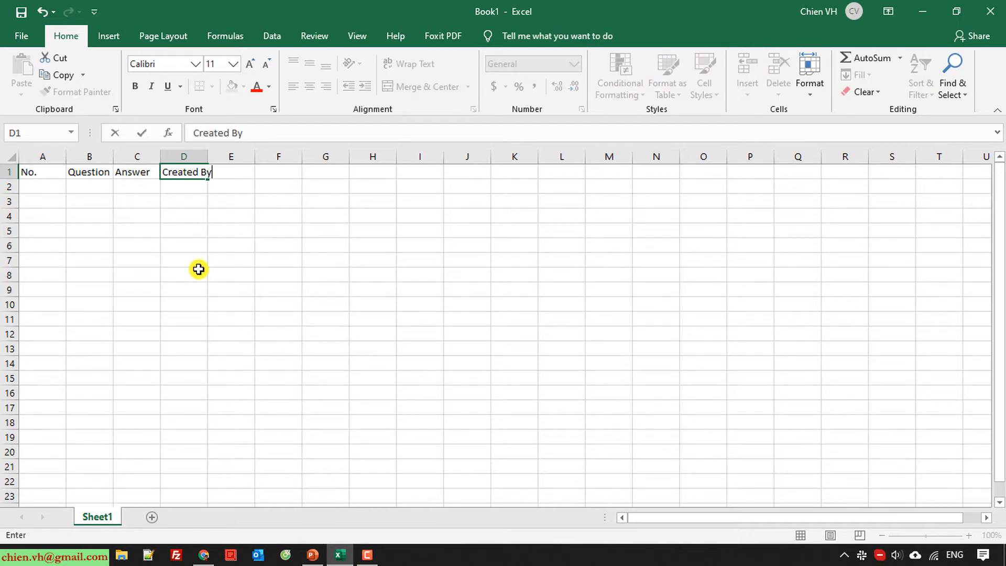
pyautogui.press('Tab')
pyautogui.write('Cre')
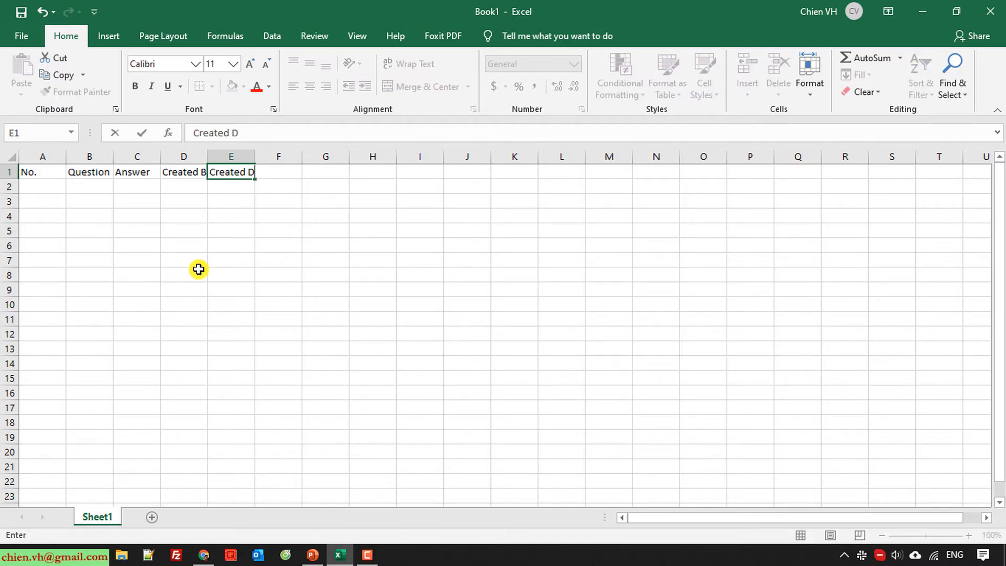
pyautogui.write('ated Date')
pyautogui.press('Tab')
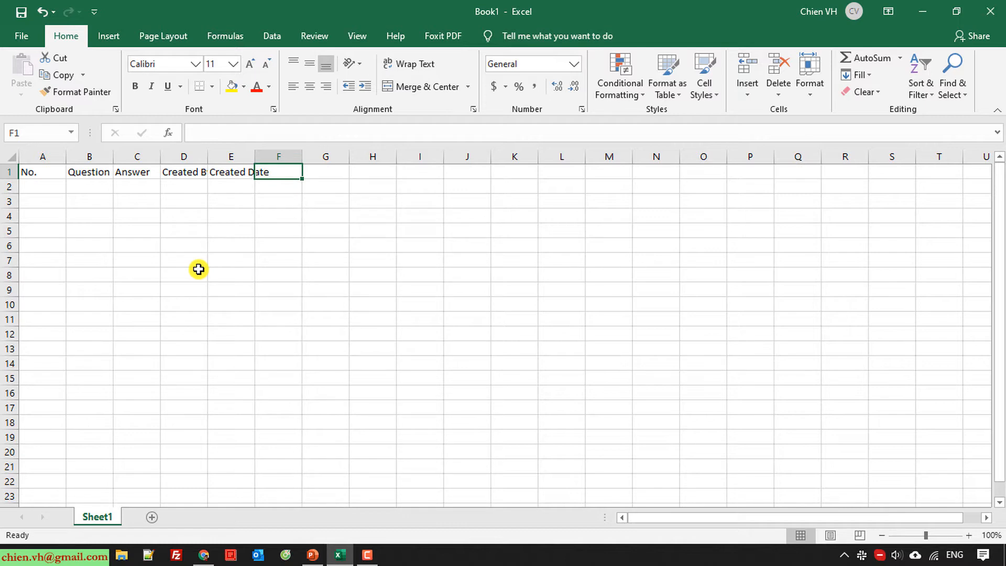
pyautogui.write('Answered Date')
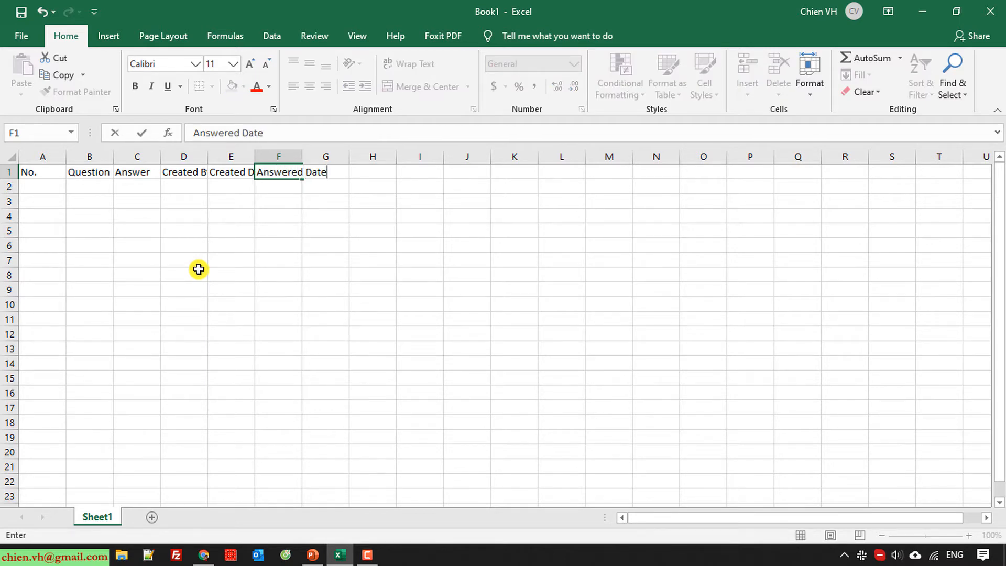
pyautogui.press('Tab')
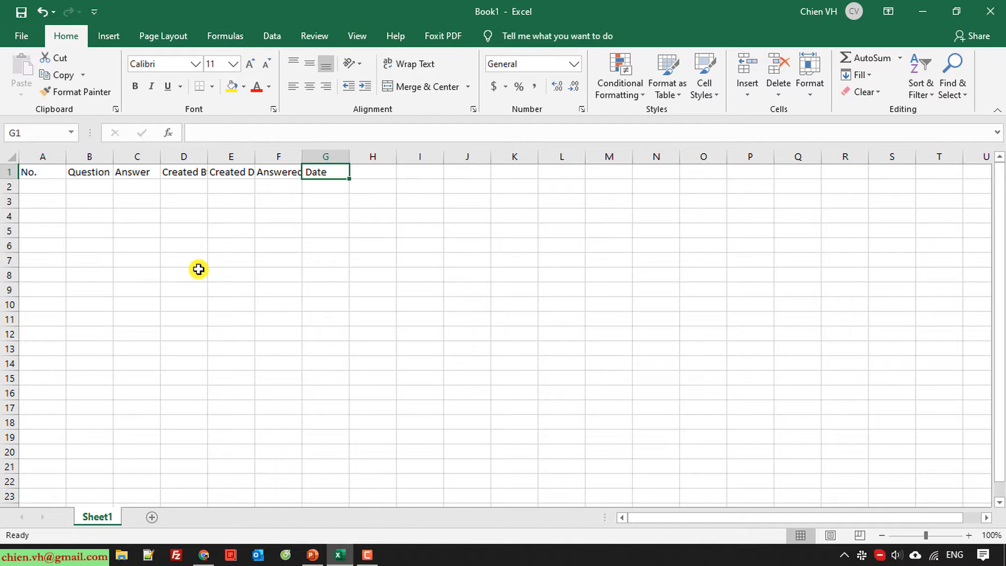
# Enter the Question Type, Status and Note headers in G1:I1
pyautogui.click(371, 273)
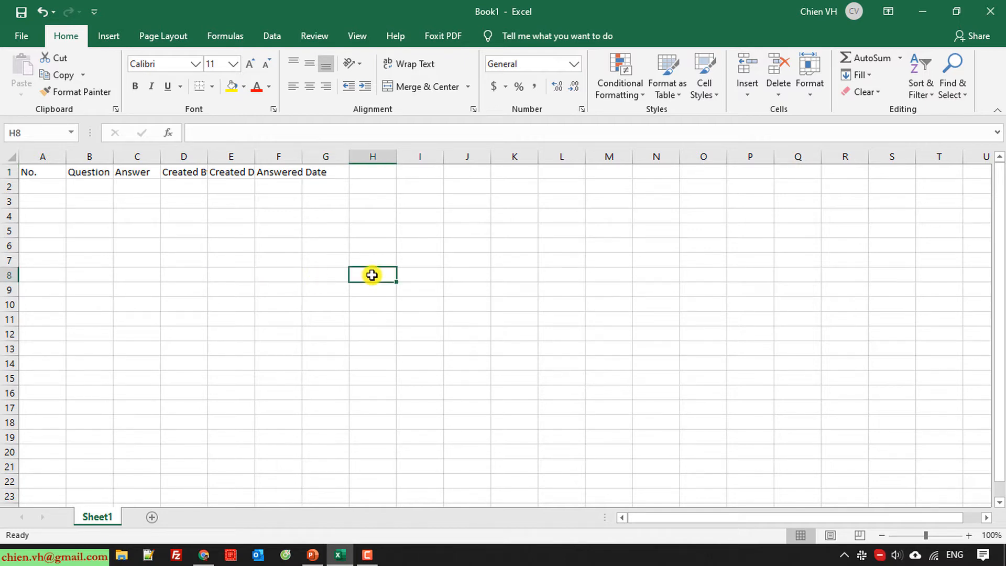
pyautogui.click(331, 176)
pyautogui.write('Question')
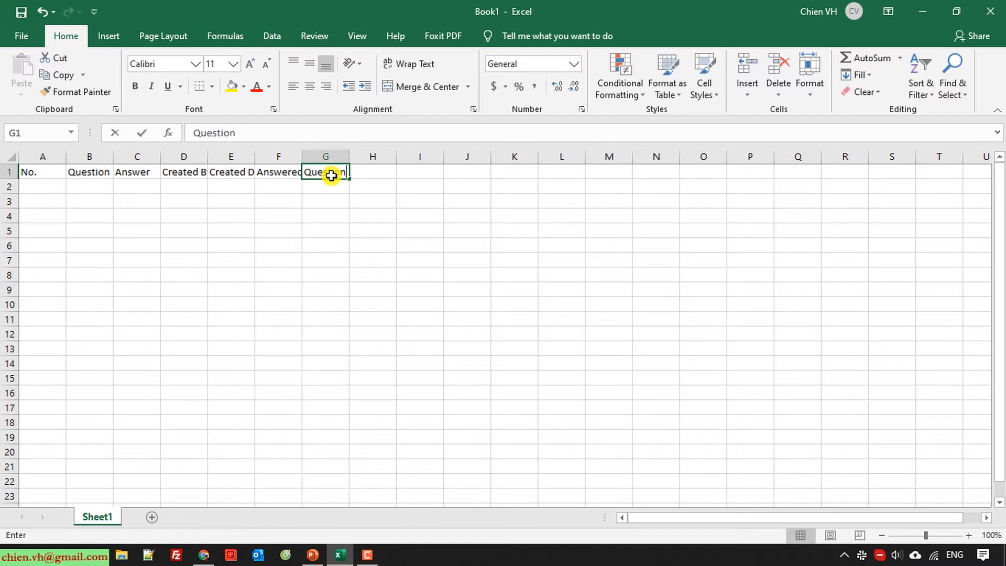
pyautogui.write(' Type')
pyautogui.press('Tab')
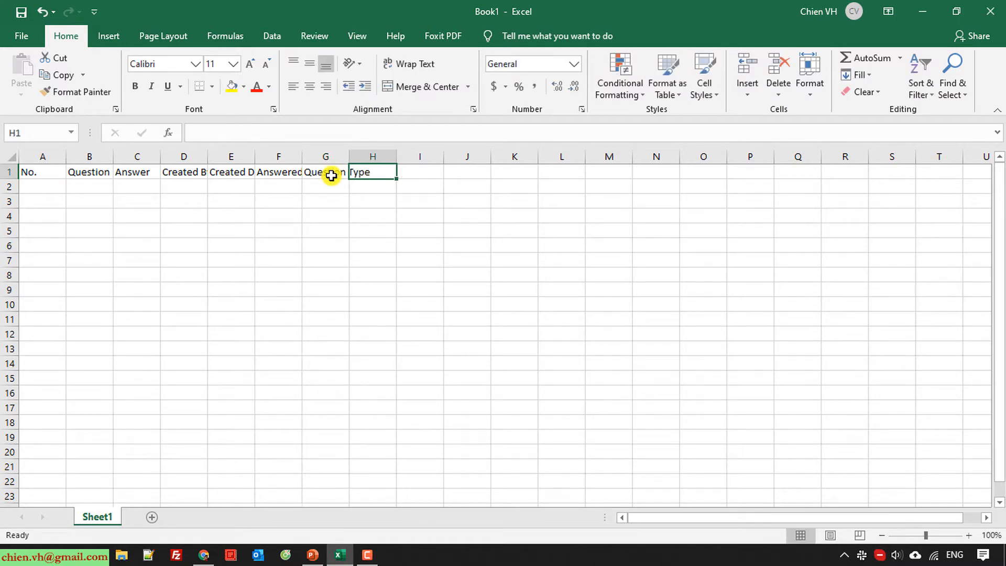
pyautogui.write('Status')
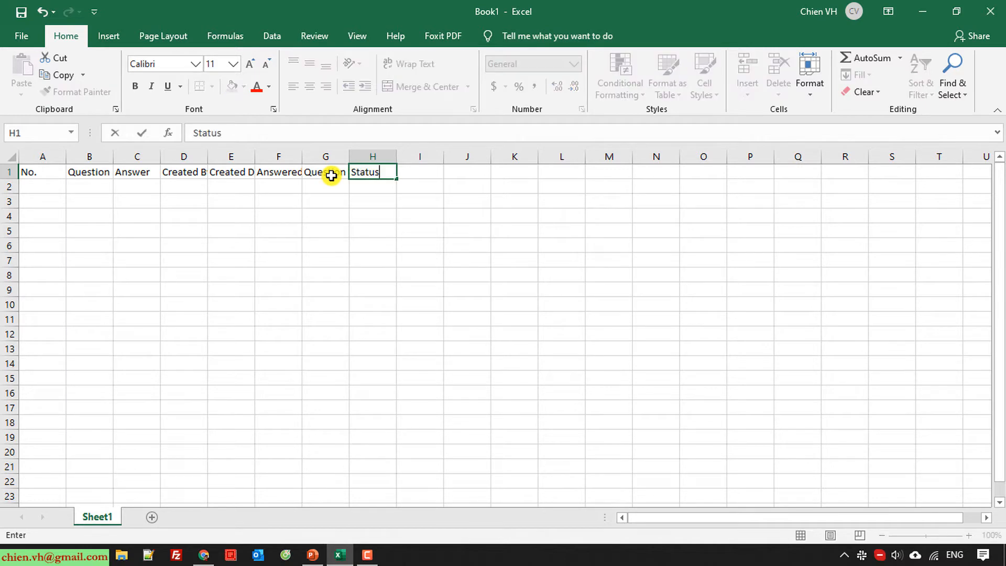
pyautogui.press('Tab')
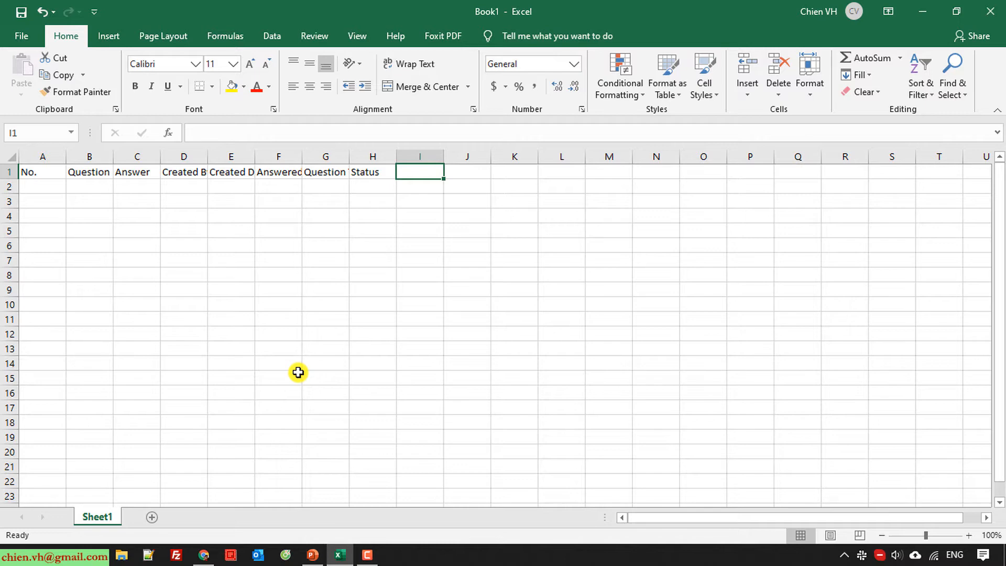
pyautogui.write('Note')
pyautogui.press('Return')
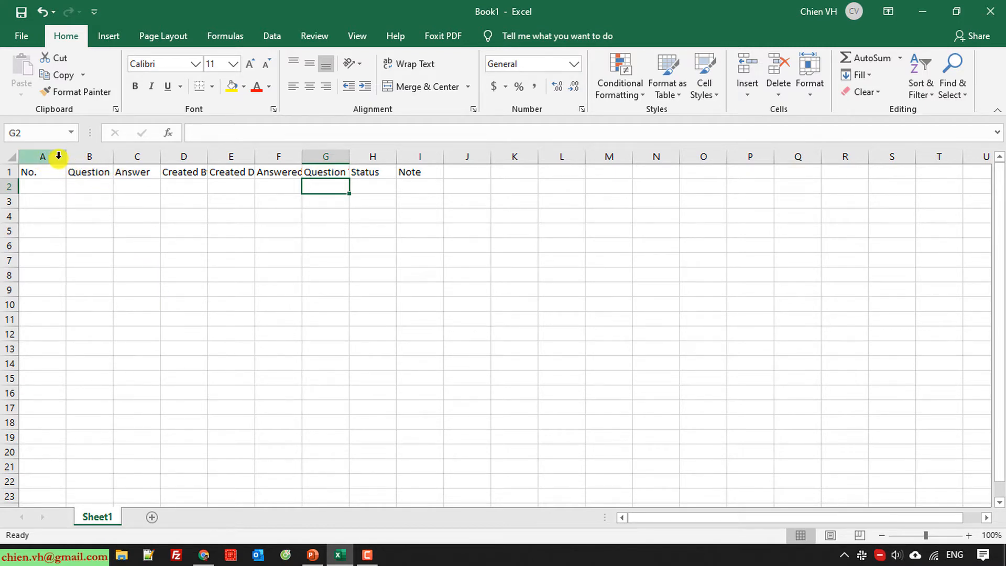
# Narrow the No. column and widen the Question, Answer and Note columns
pyautogui.moveTo(67, 159); pyautogui.dragTo(43, 158)
pyautogui.click(144, 270)
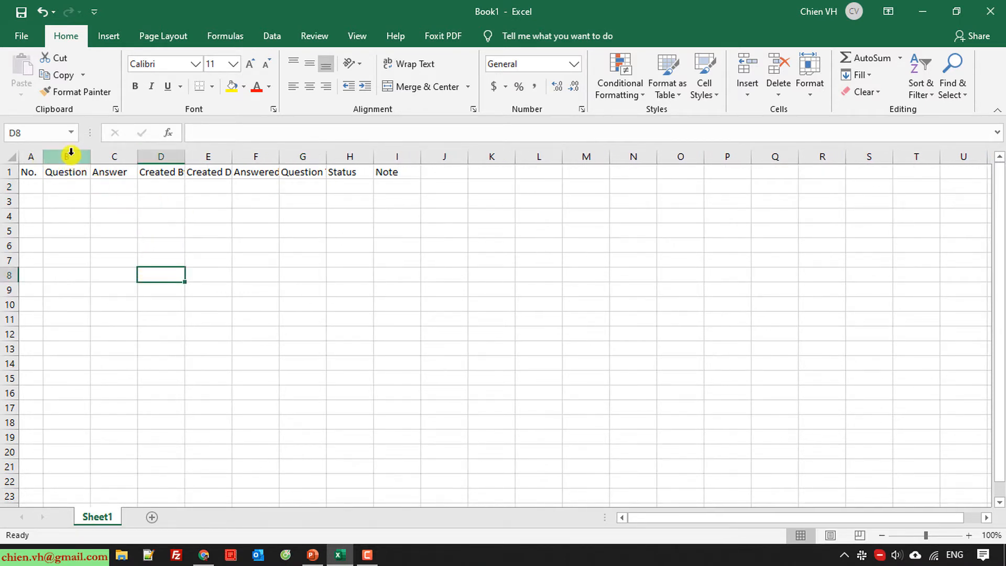
pyautogui.moveTo(74, 155); pyautogui.dragTo(265, 157)
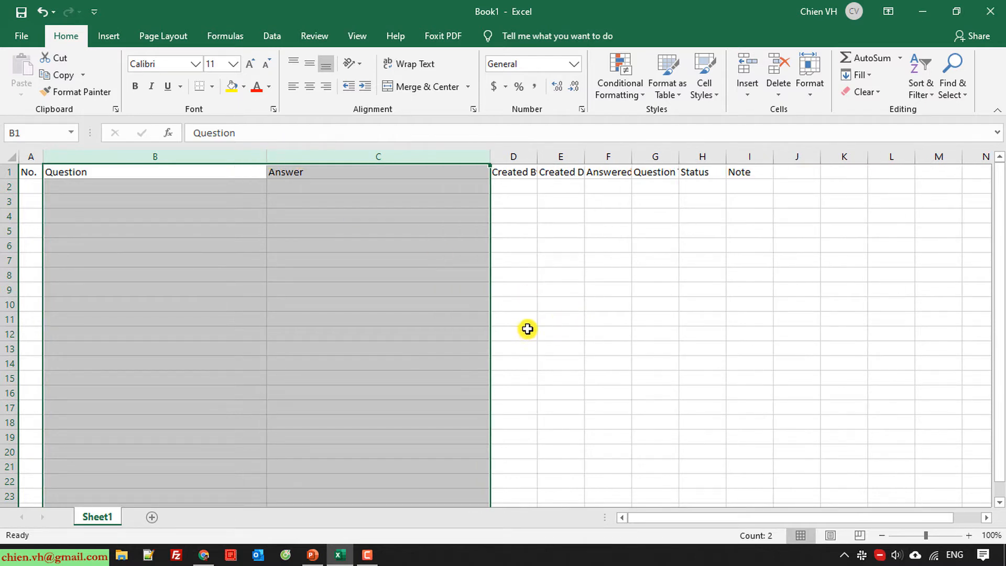
pyautogui.click(527, 329)
pyautogui.click(764, 157)
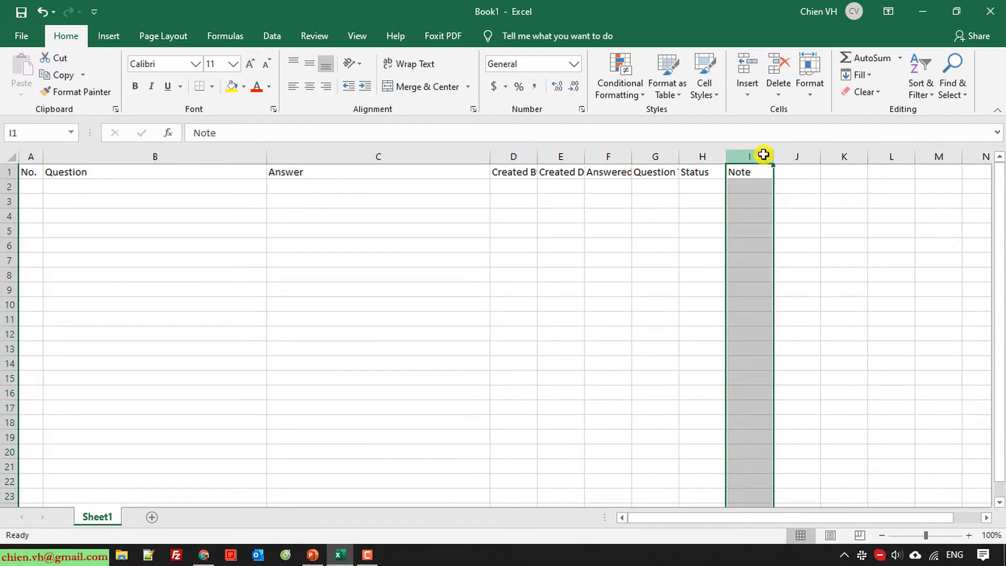
pyautogui.moveTo(771, 155); pyautogui.dragTo(889, 158)
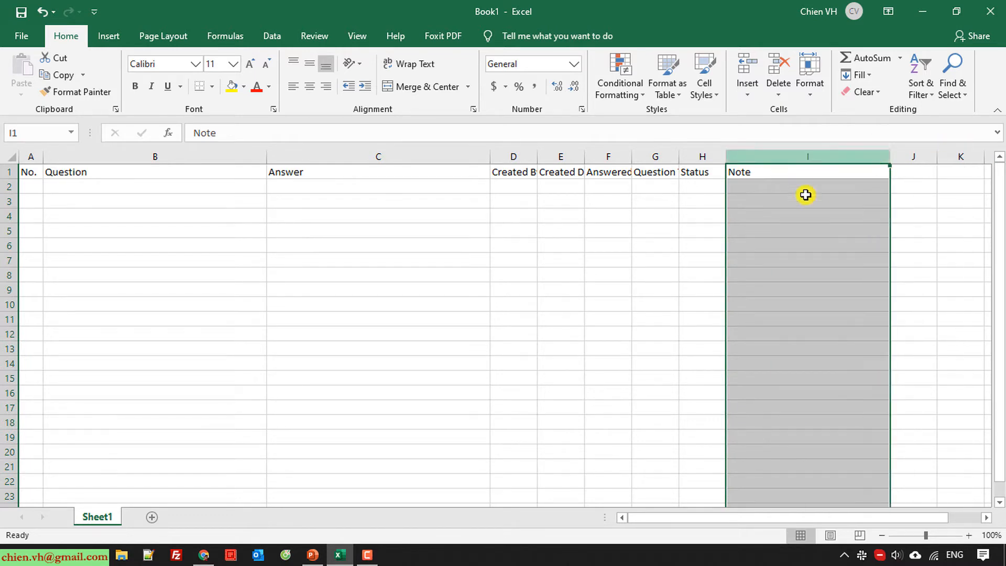
pyautogui.click(653, 319)
# Widen the header columns to fit their titles, then trim Question, Answer, Note and Created Date widths
pyautogui.moveTo(537, 155); pyautogui.dragTo(878, 155)
pyautogui.moveTo(175, 153); pyautogui.dragTo(396, 152)
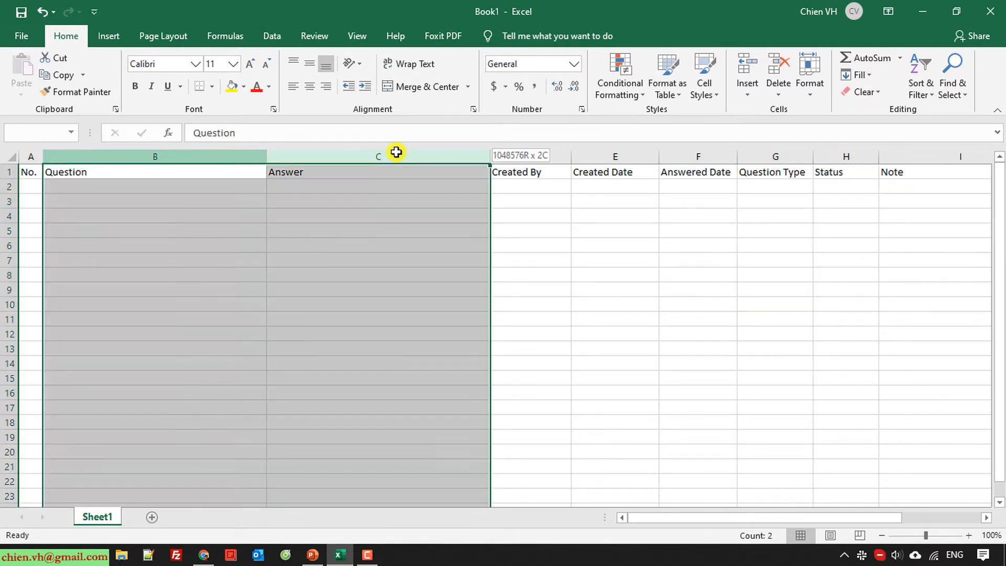
pyautogui.moveTo(268, 156); pyautogui.dragTo(243, 157)
pyautogui.moveTo(818, 520); pyautogui.dragTo(864, 521)
pyautogui.moveTo(974, 152); pyautogui.dragTo(933, 157)
pyautogui.click(797, 378)
pyautogui.moveTo(813, 518); pyautogui.dragTo(727, 524)
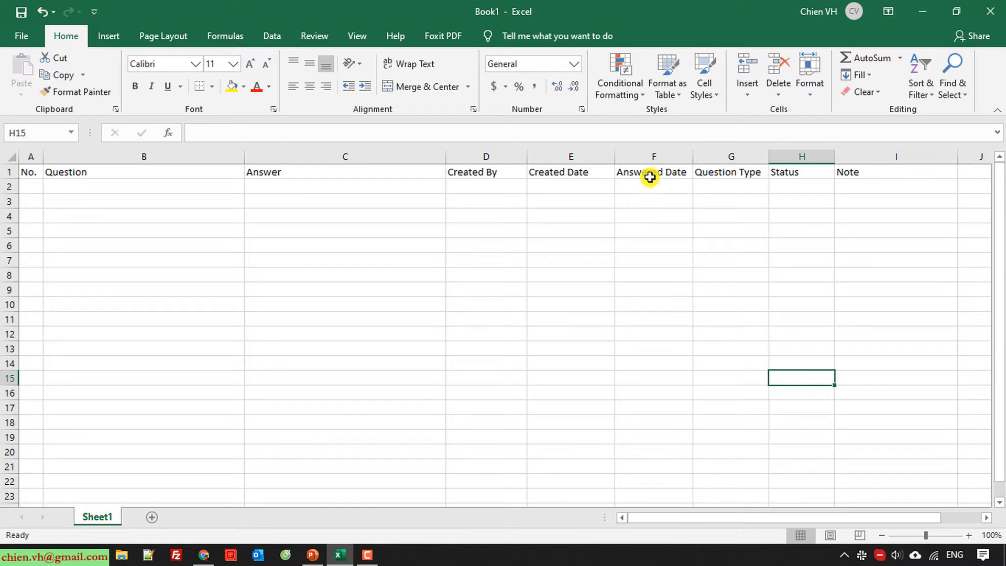
pyautogui.moveTo(613, 154); pyautogui.dragTo(600, 155)
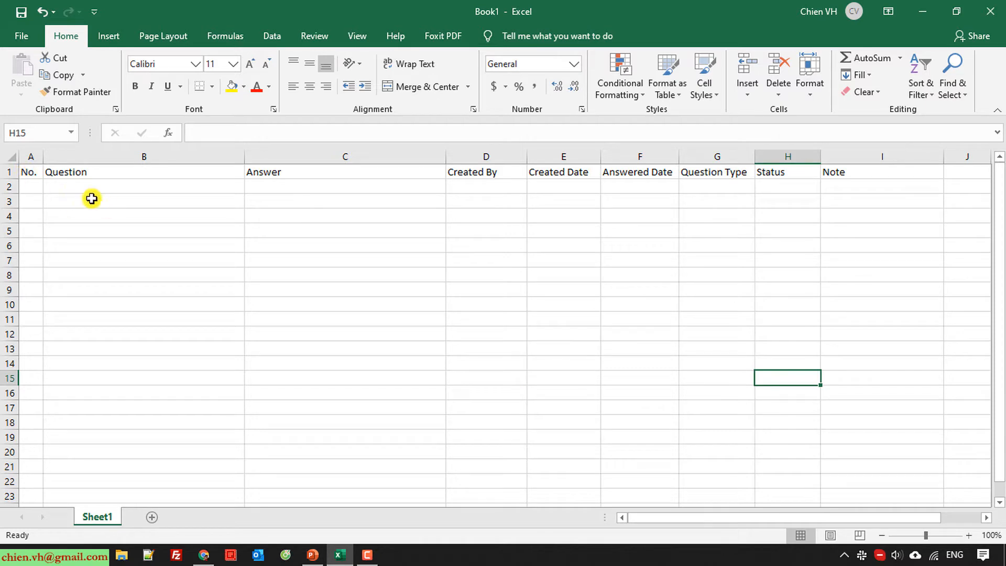
# Enter 1 in A2 and center the contents of column A
pyautogui.click(32, 185)
pyautogui.click(152, 288)
pyautogui.click(31, 186)
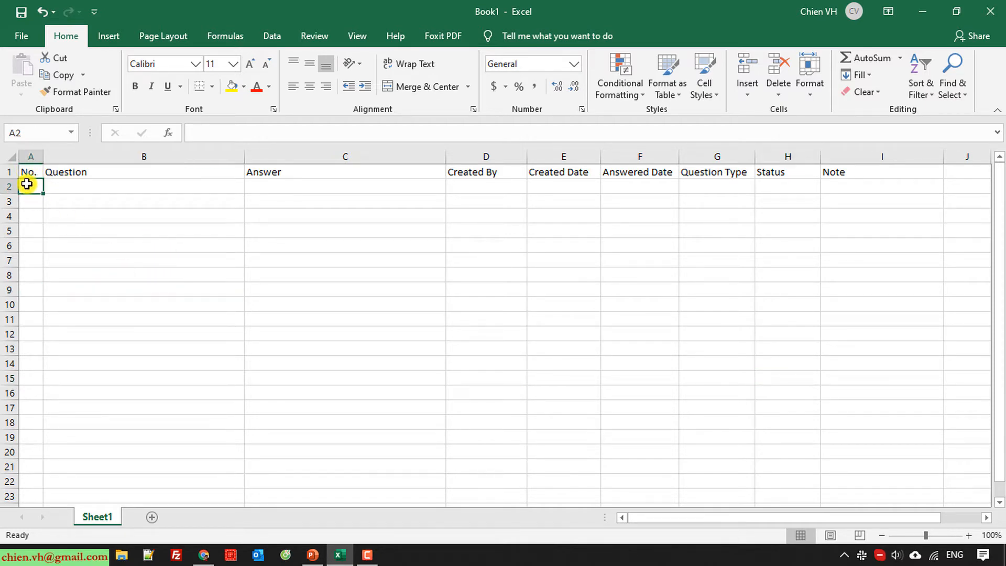
pyautogui.write('1')
pyautogui.click(81, 259)
pyautogui.click(37, 157)
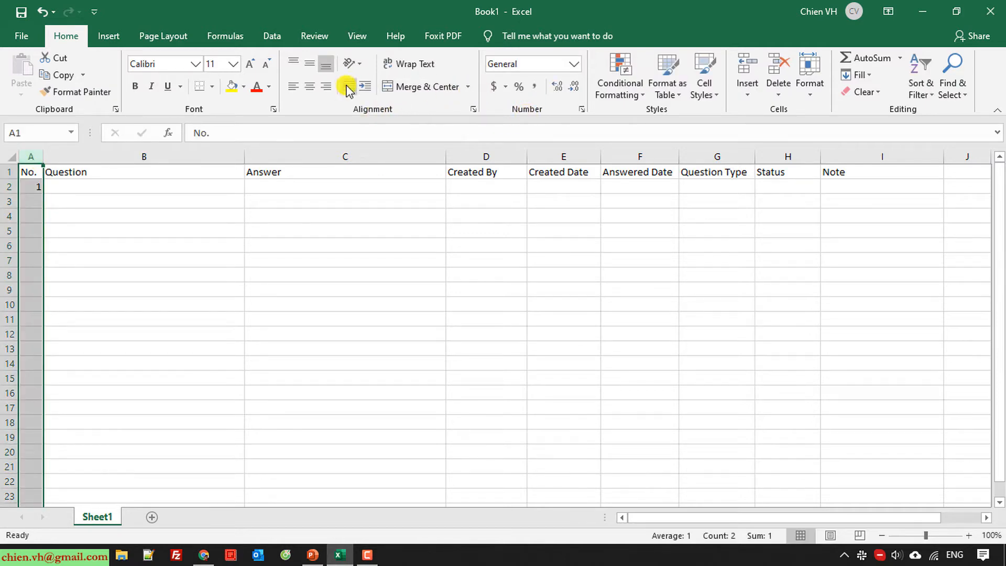
pyautogui.click(195, 317)
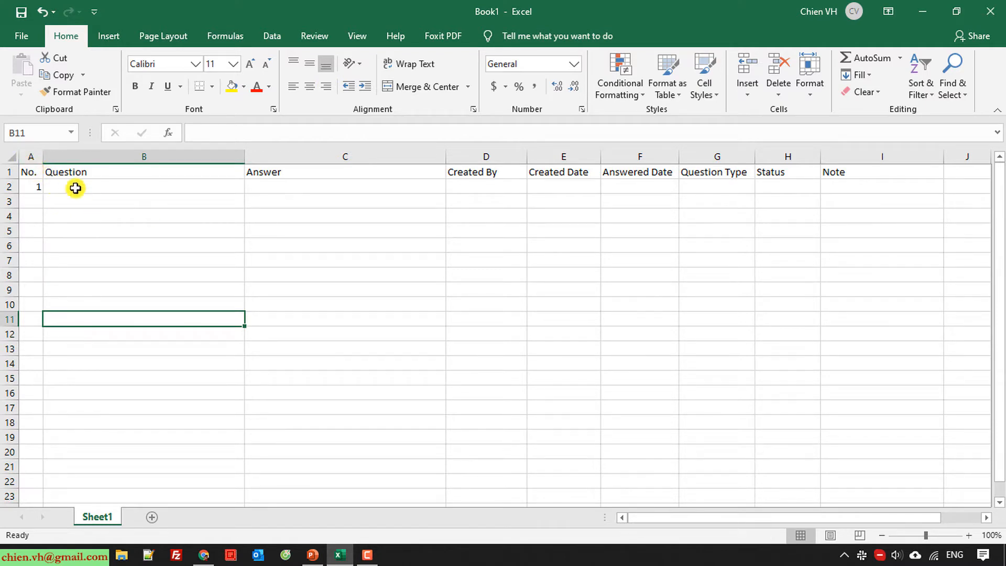
pyautogui.click(32, 155)
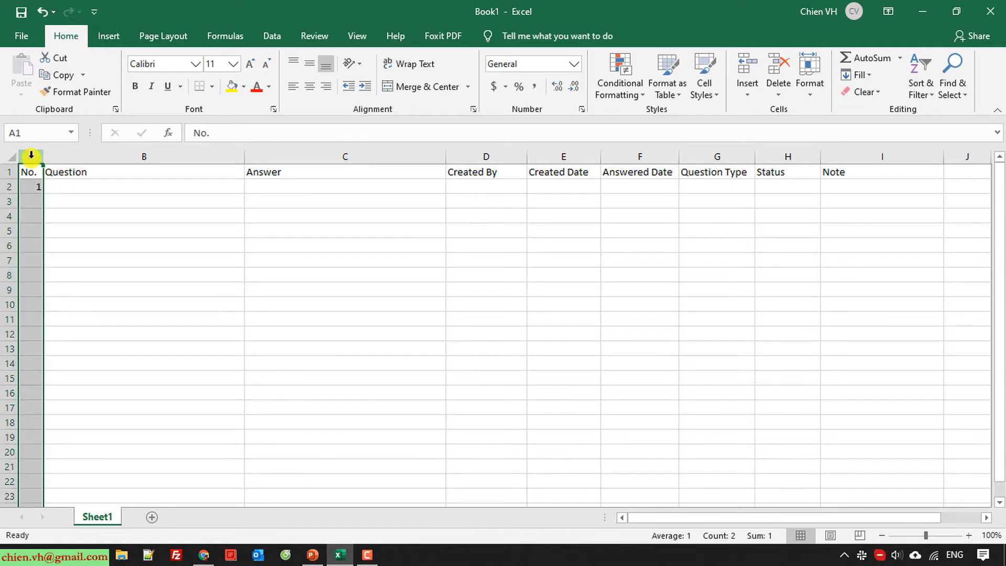
pyautogui.click(310, 87)
pyautogui.click(217, 289)
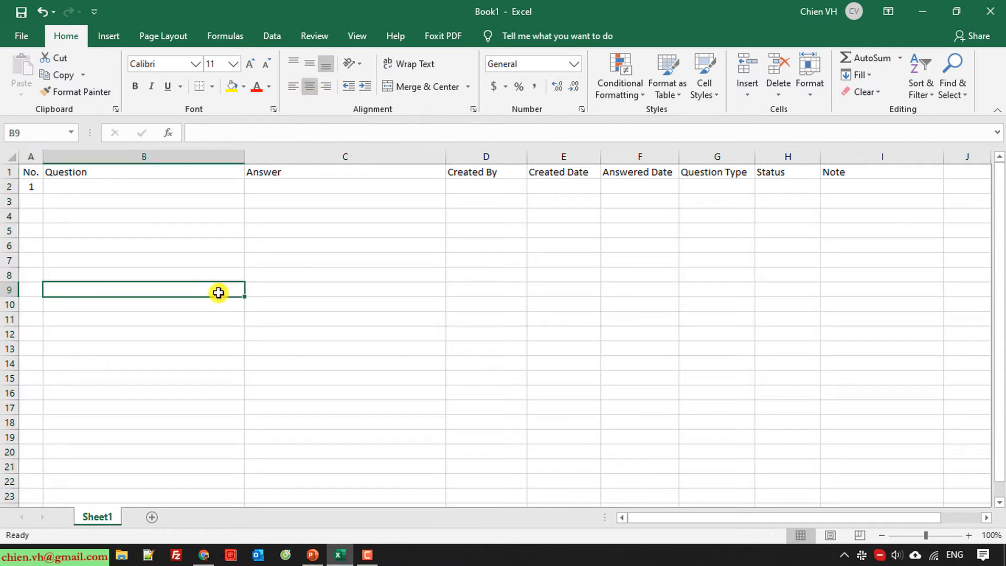
# Fill the numbers 1 to 20 down from A2 to A21
pyautogui.click(32, 186)
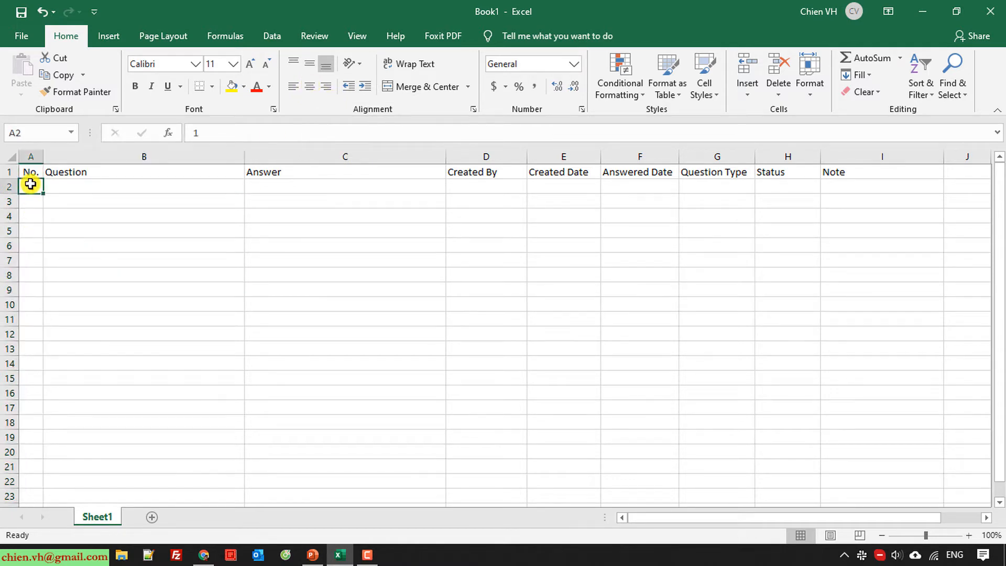
pyautogui.click(56, 213)
pyautogui.click(31, 186)
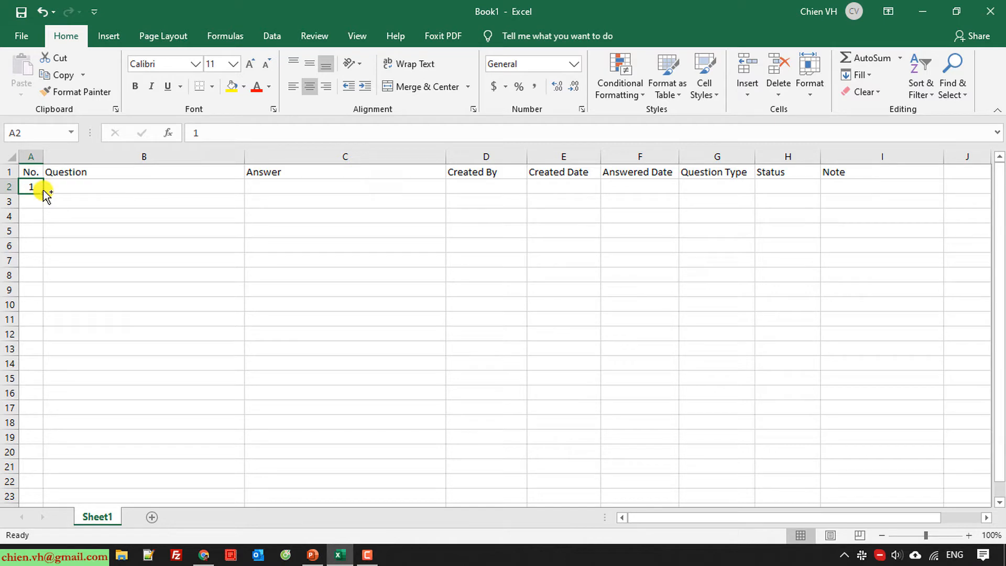
pyautogui.moveTo(45, 194); pyautogui.dragTo(45, 468)
pyautogui.click(519, 374)
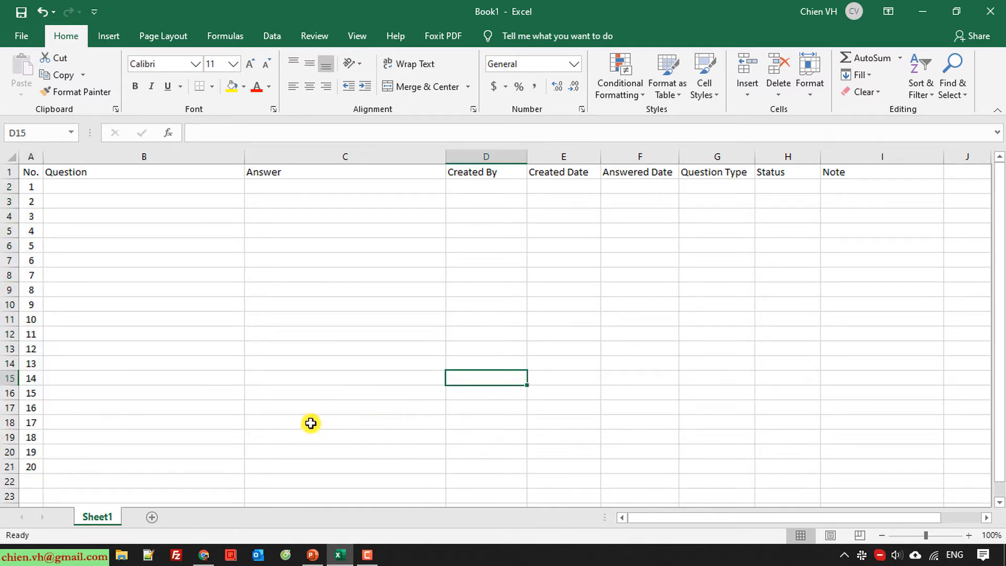
pyautogui.click(31, 173)
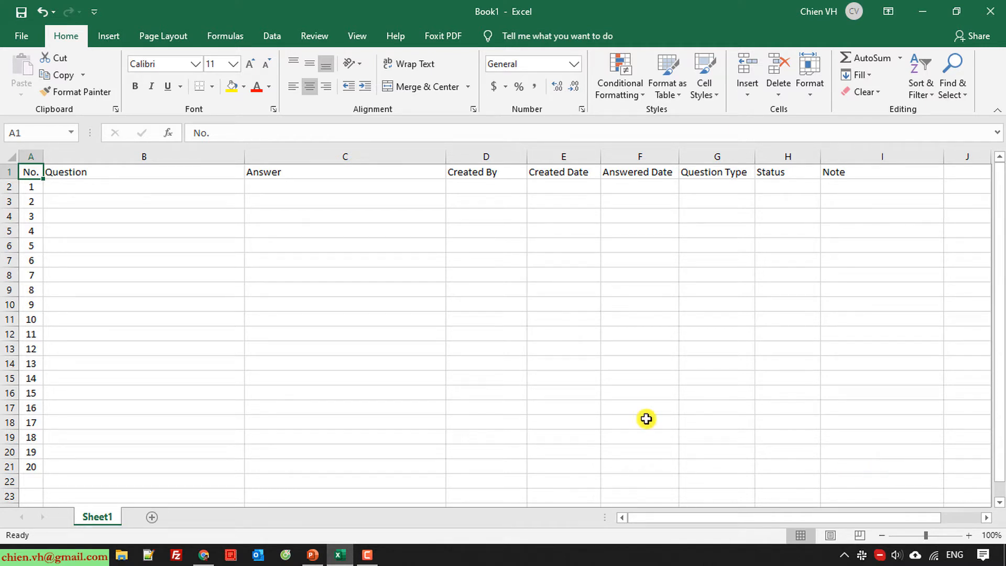
# Apply All Borders to the table range A1:I21
pyautogui.click(78, 218)
pyautogui.moveTo(33, 171); pyautogui.dragTo(891, 458)
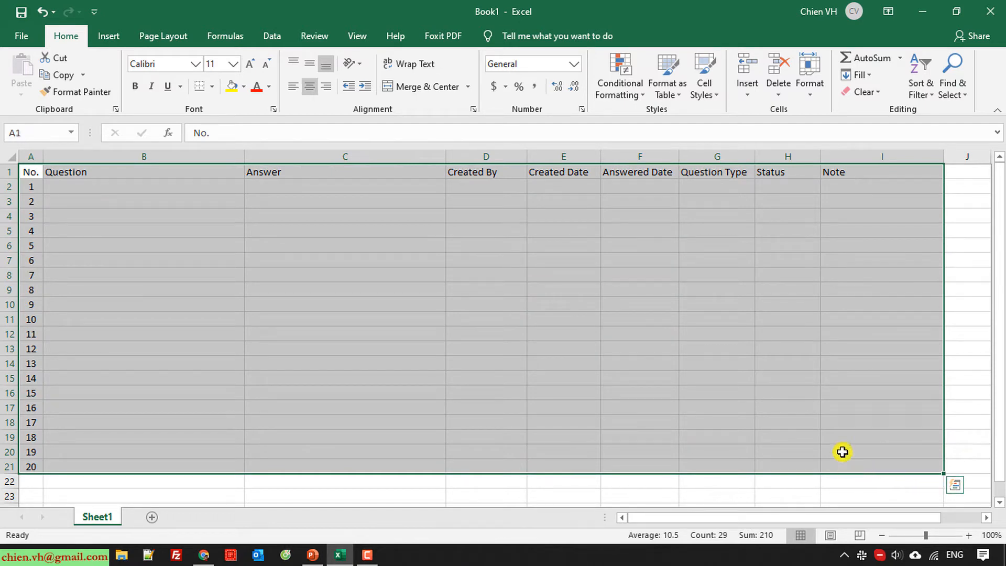
pyautogui.click(212, 87)
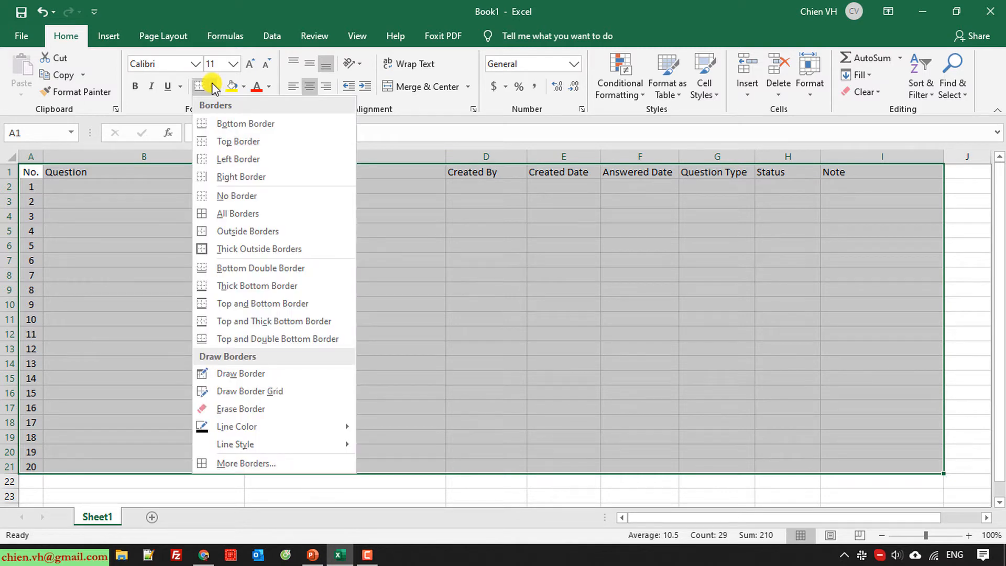
pyautogui.click(235, 214)
pyautogui.click(496, 379)
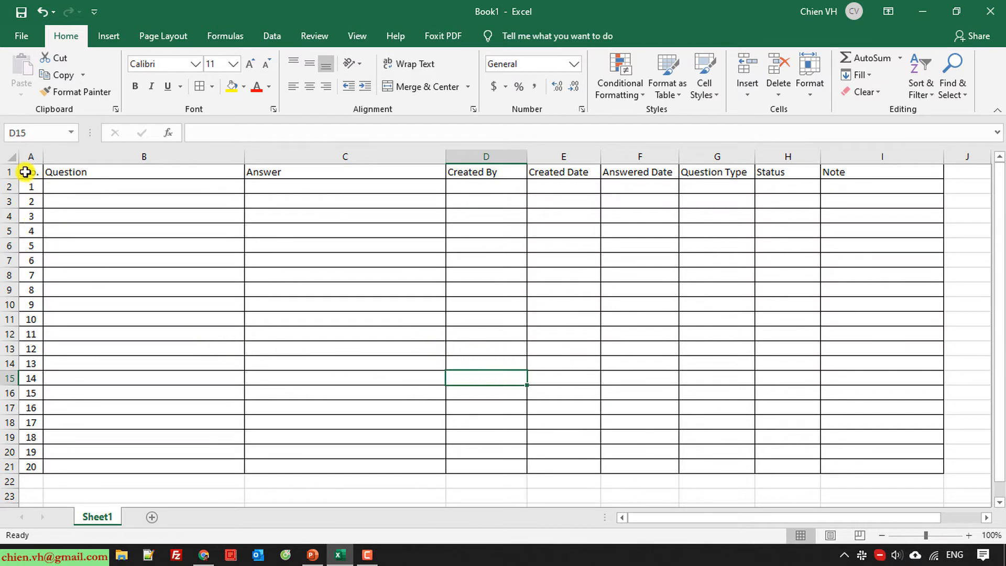
# Give header row A1:I1 a light green fill with bold 12-point text
pyautogui.moveTo(25, 172); pyautogui.dragTo(882, 171)
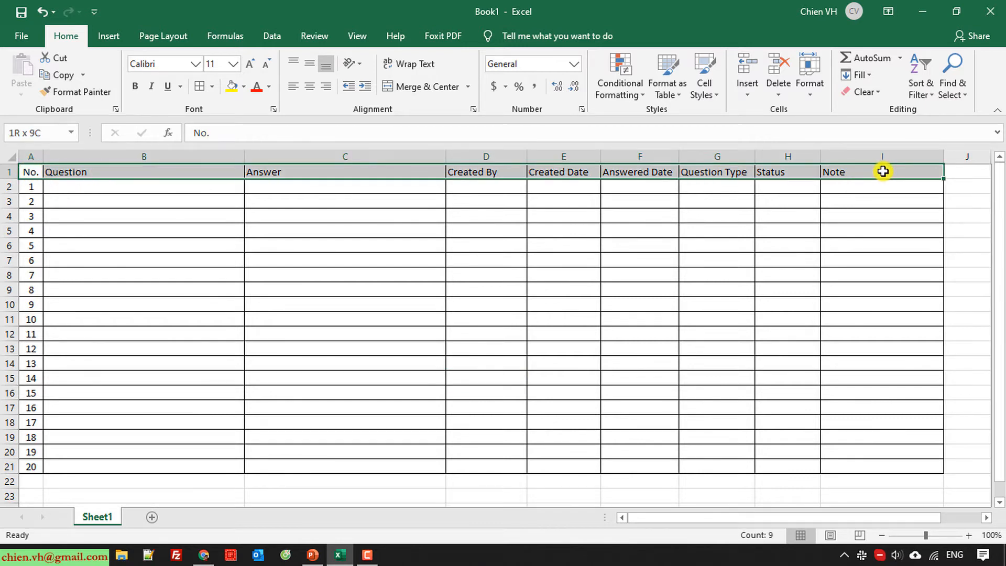
pyautogui.click(244, 86)
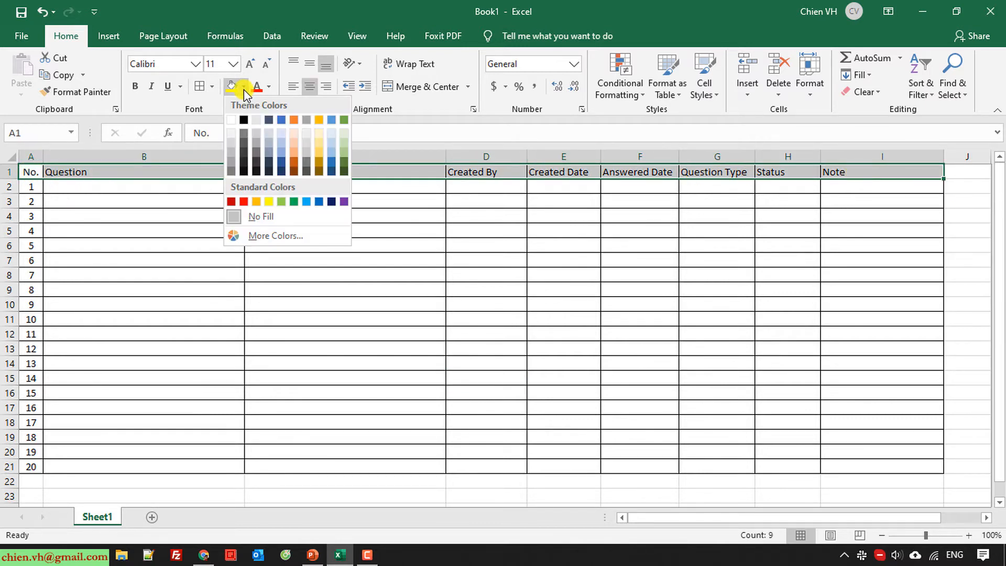
pyautogui.click(341, 141)
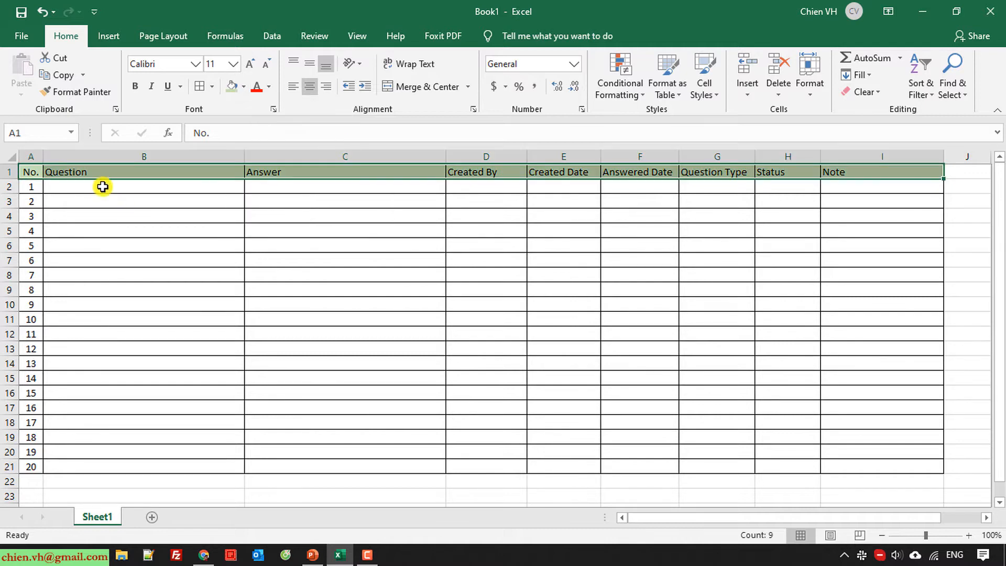
pyautogui.click(137, 87)
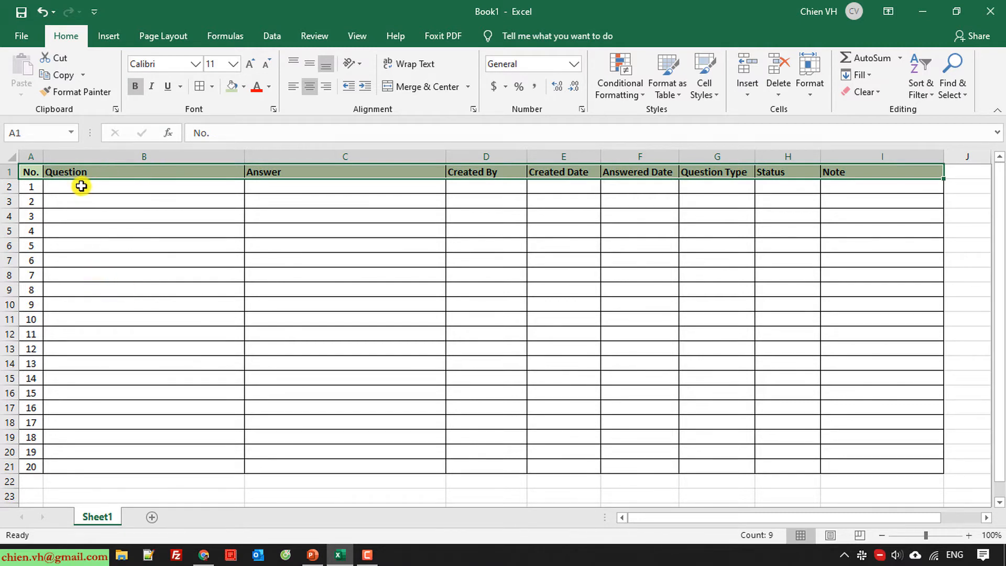
pyautogui.click(234, 63)
pyautogui.click(212, 137)
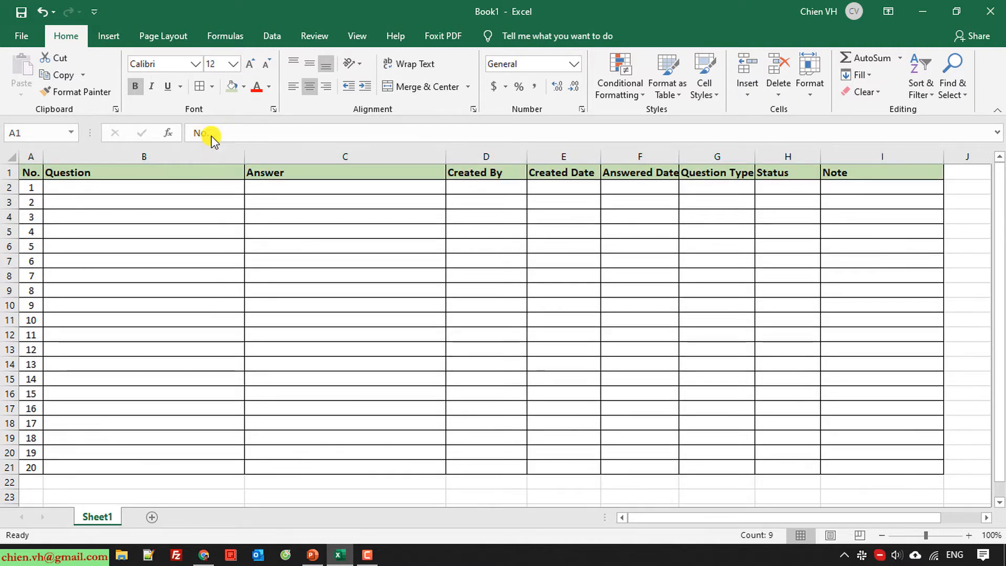
pyautogui.click(174, 279)
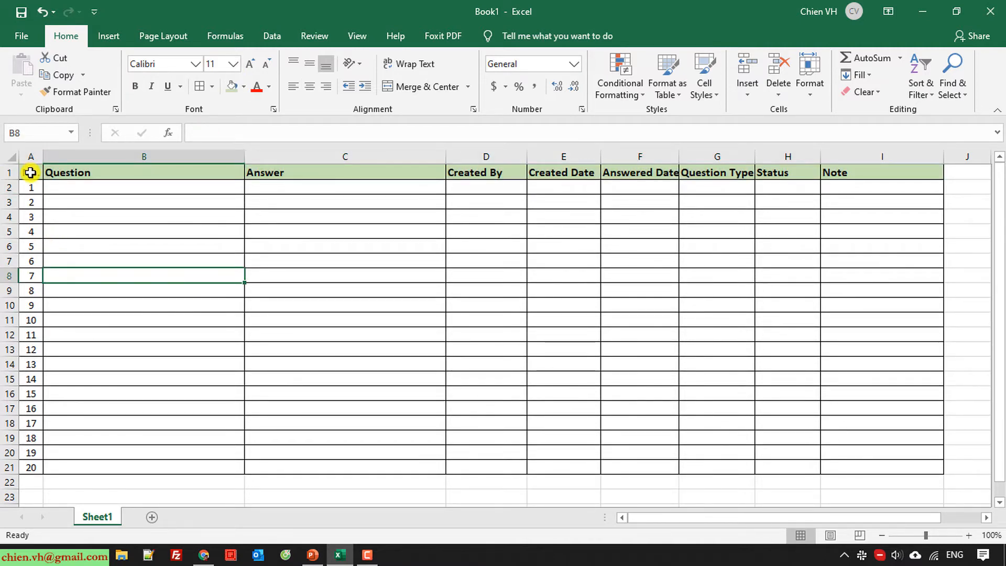
# Make row 1 taller and middle-align its header labels vertically
pyautogui.moveTo(9, 181); pyautogui.dragTo(10, 190)
pyautogui.click(135, 254)
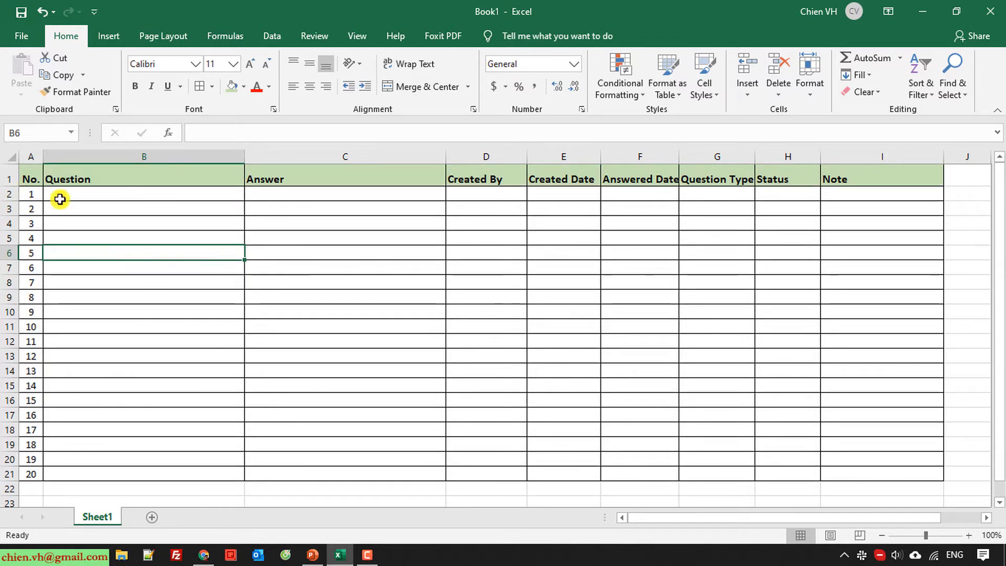
pyautogui.click(4, 175)
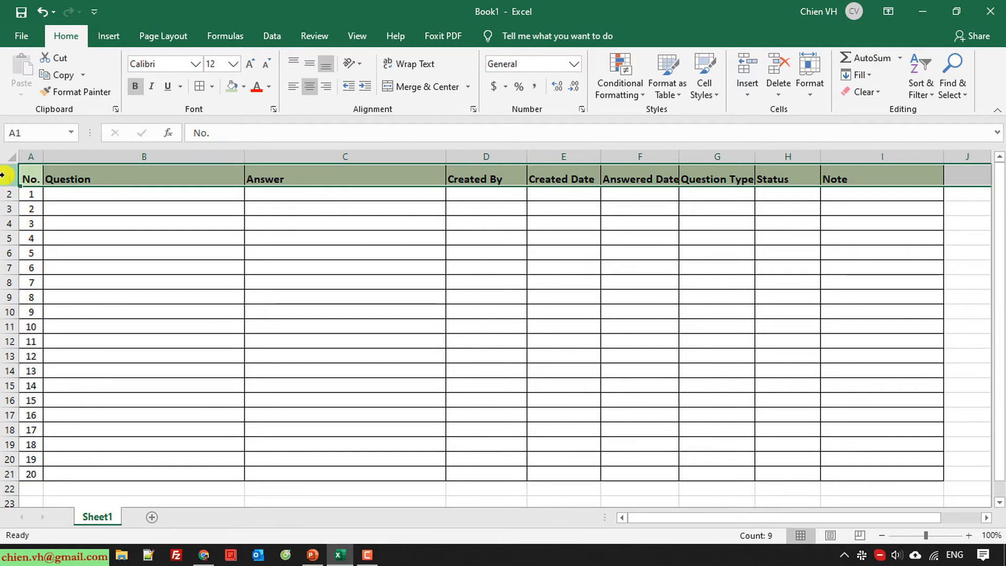
pyautogui.click(310, 63)
pyautogui.click(300, 273)
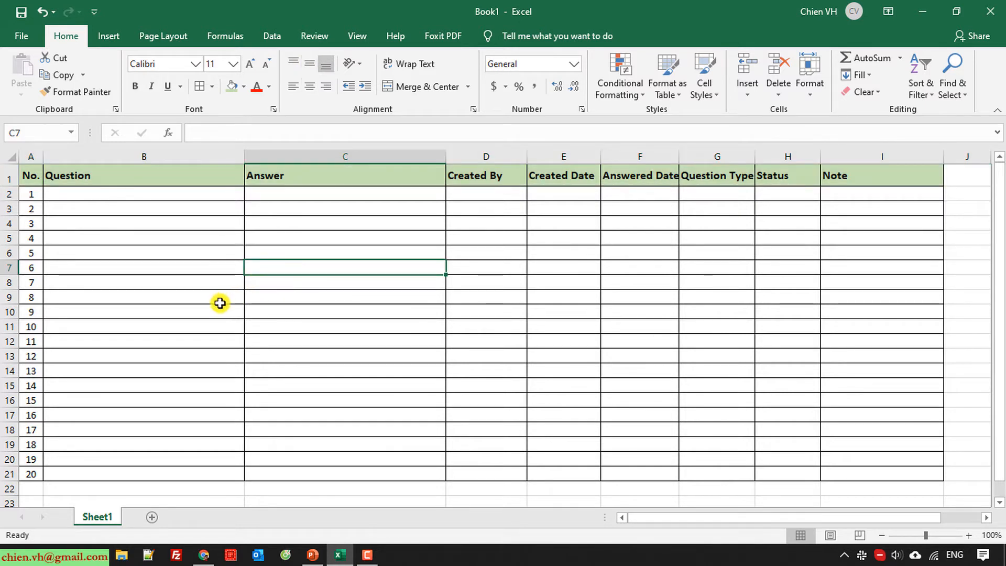
# Turn on Wrap Text for the whole table A1:I21
pyautogui.click(29, 170)
pyautogui.moveTo(28, 170); pyautogui.dragTo(894, 475)
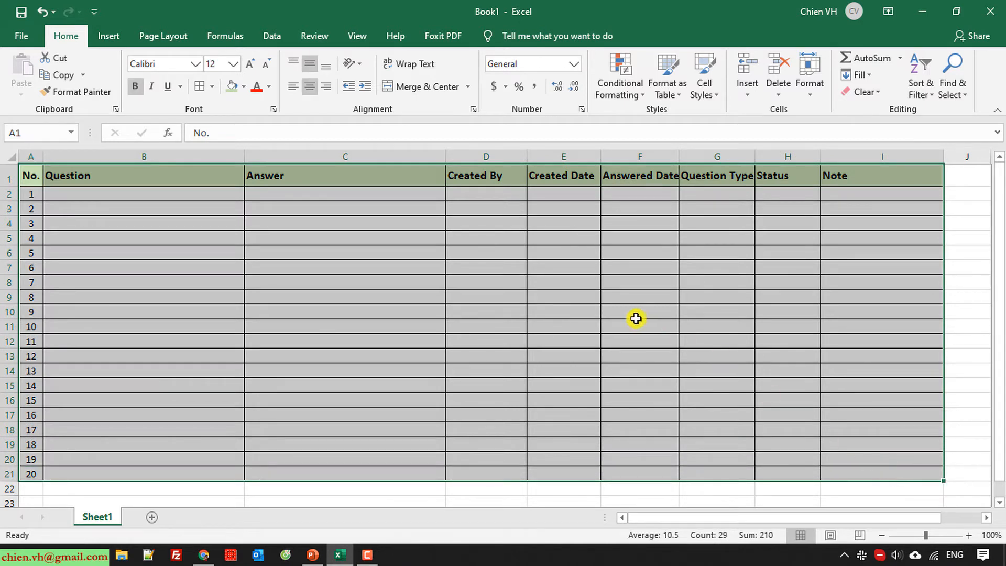
pyautogui.click(426, 69)
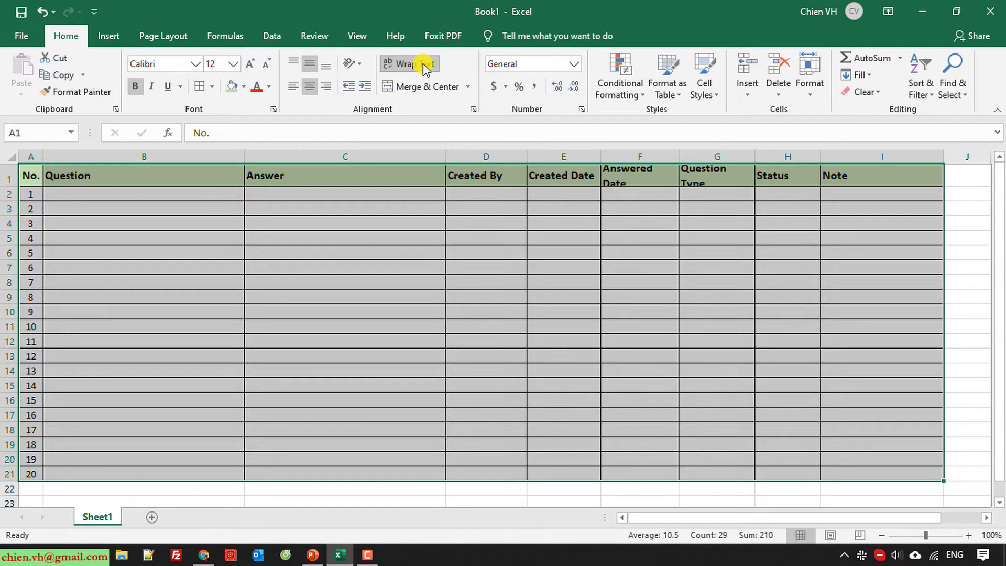
pyautogui.click(667, 394)
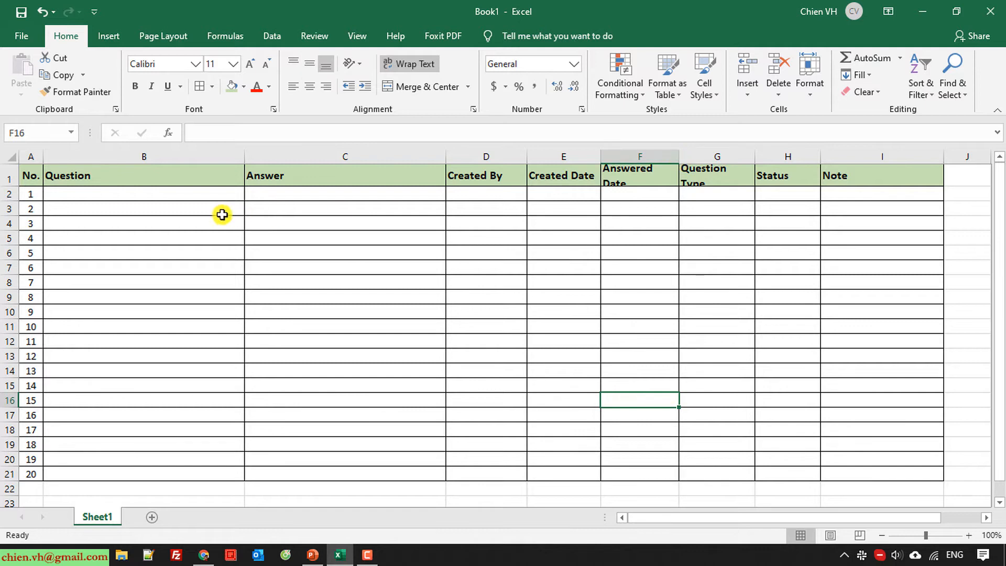
# Widen the Answered Date, Question Type and Status columns (F, G, H) slightly
pyautogui.moveTo(679, 156); pyautogui.dragTo(685, 157)
pyautogui.moveTo(760, 157); pyautogui.dragTo(768, 157)
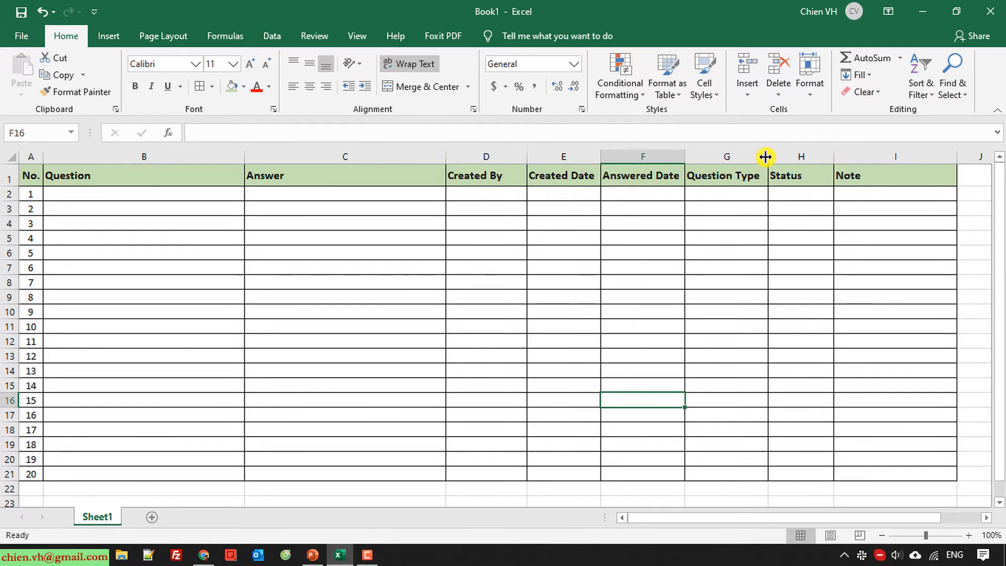
pyautogui.moveTo(836, 157); pyautogui.dragTo(840, 157)
pyautogui.click(813, 249)
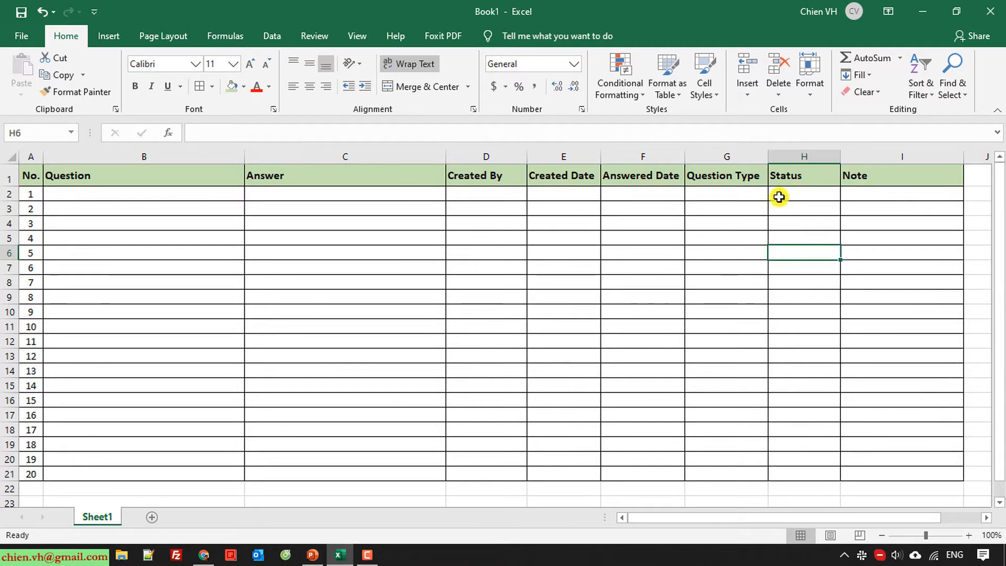
# Save the workbook on the Desktop as 'My Q&A Template_v0.1'
pyautogui.click(20, 11)
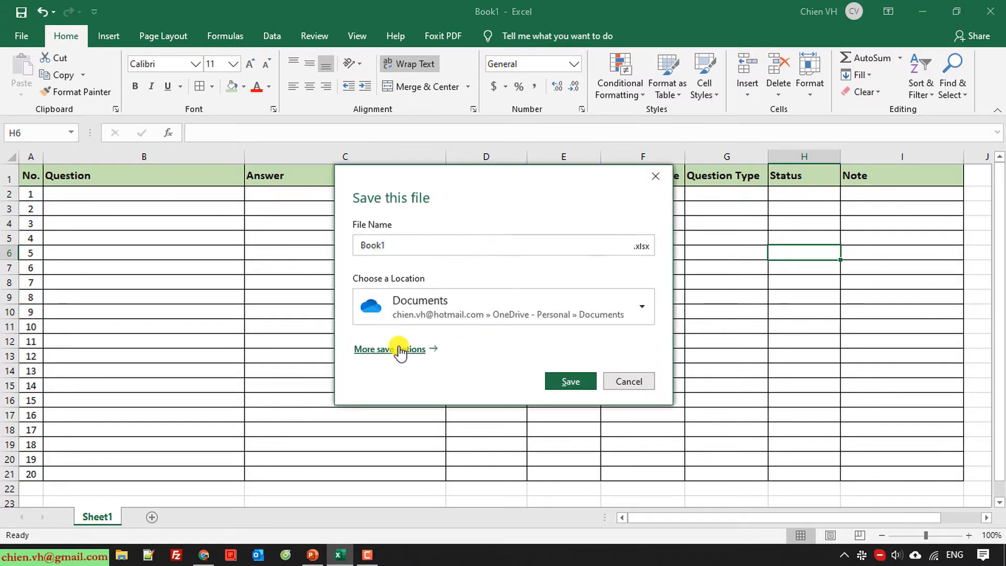
pyautogui.click(401, 349)
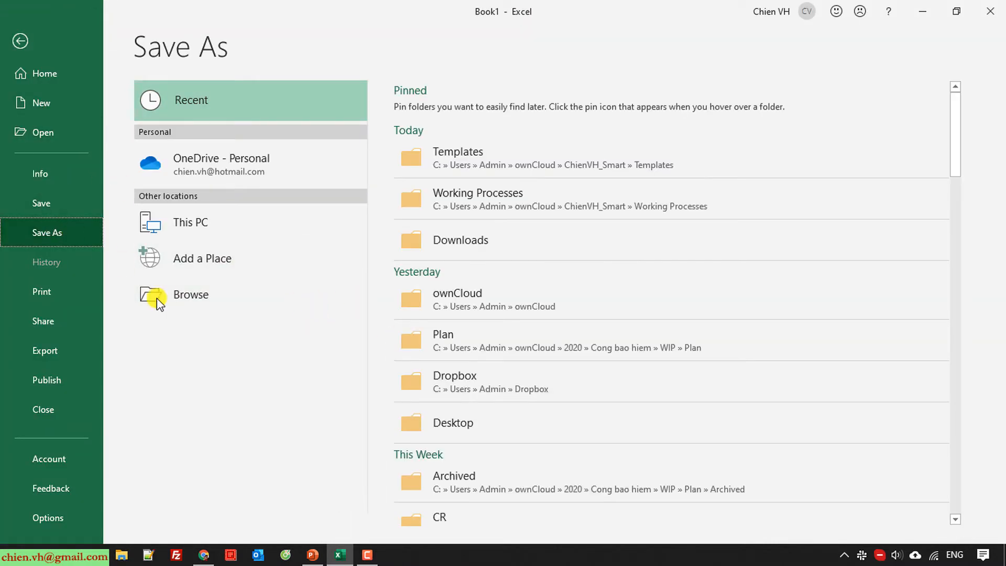
pyautogui.click(190, 295)
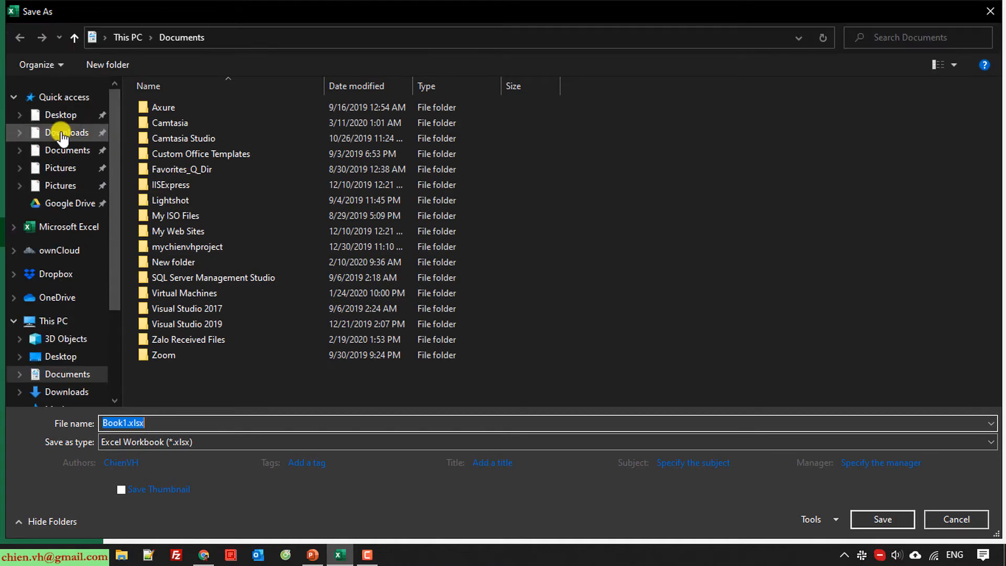
pyautogui.click(54, 114)
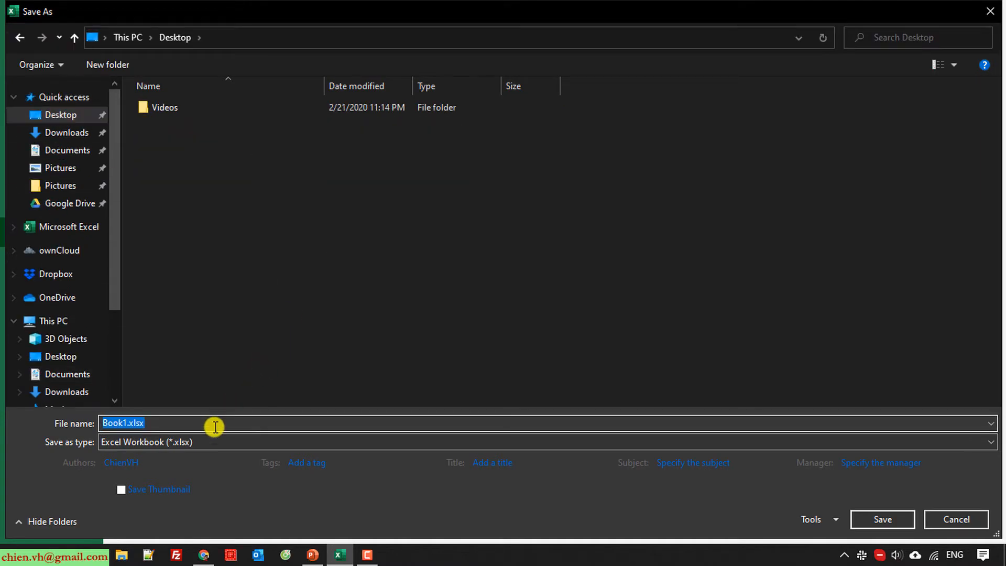
pyautogui.write('M')
pyautogui.press('BackSpace')
pyautogui.write('My')
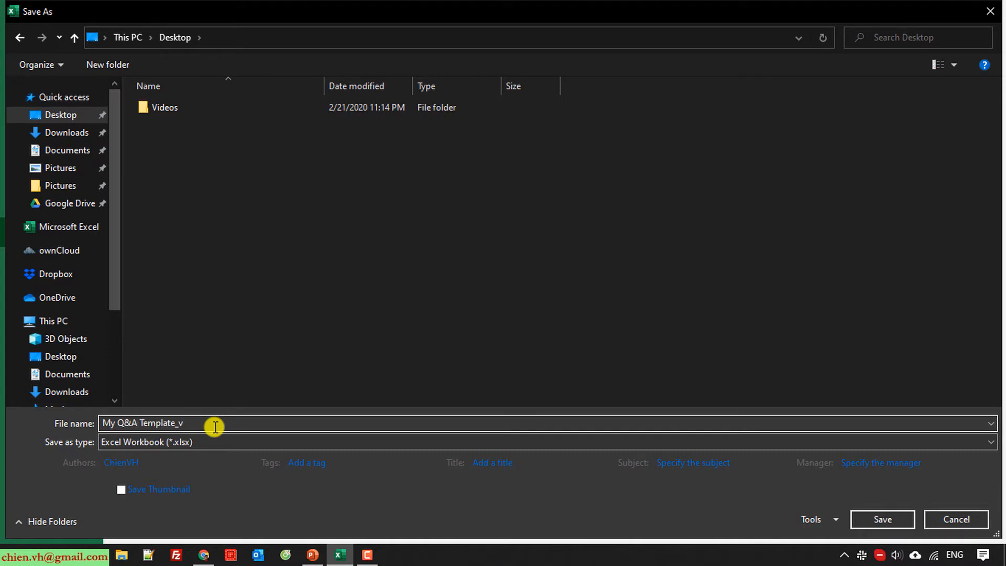
pyautogui.write('Q&A Template_v0.1')
pyautogui.press('Return')
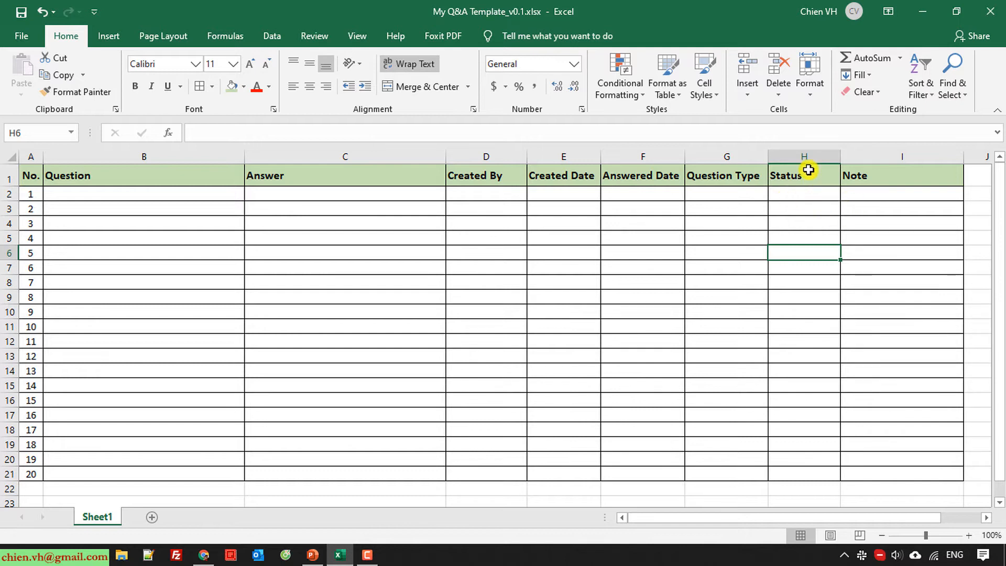
# Add List data validation to H2 with Open, In Progress, Cancel and Close
pyautogui.click(783, 193)
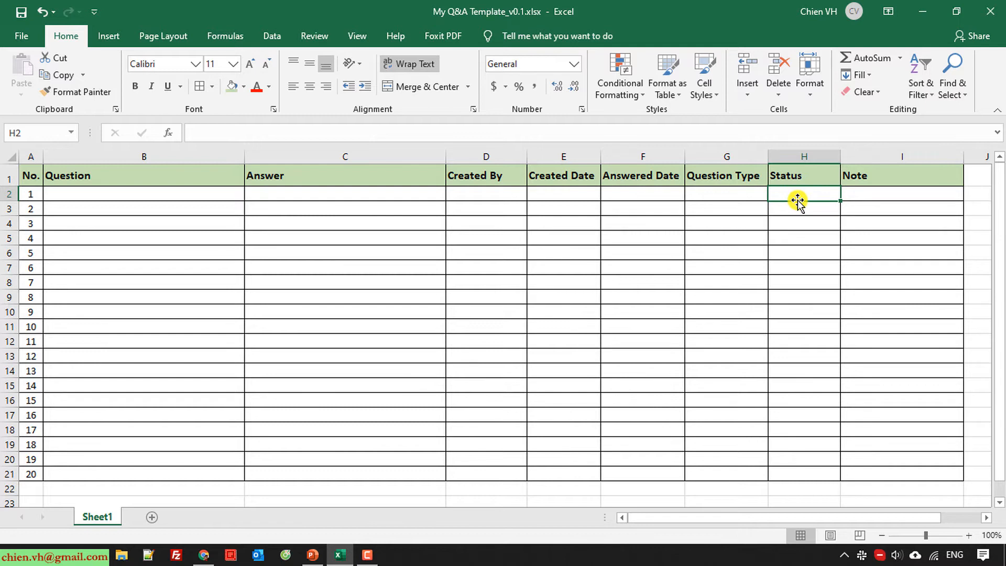
pyautogui.click(272, 37)
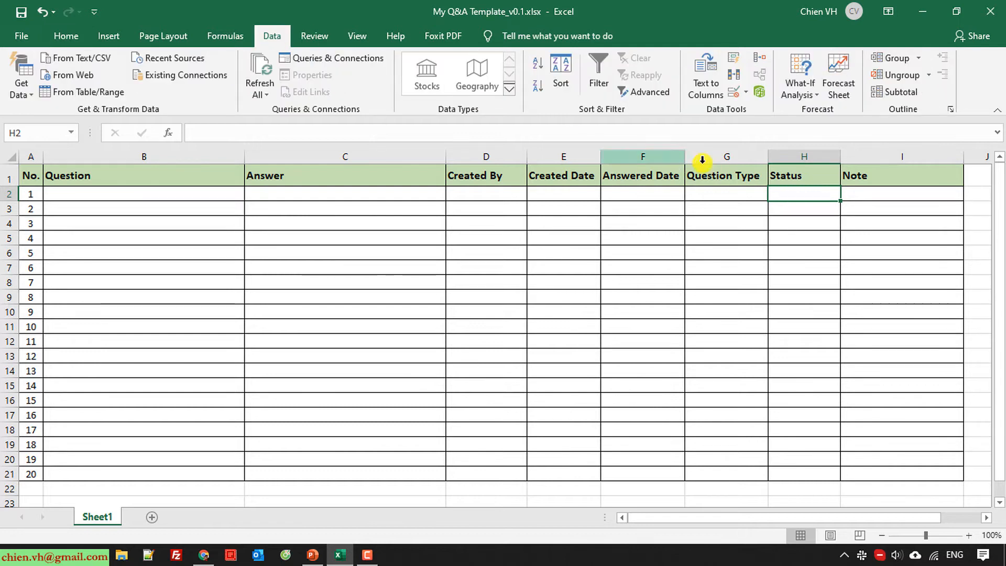
pyautogui.click(746, 95)
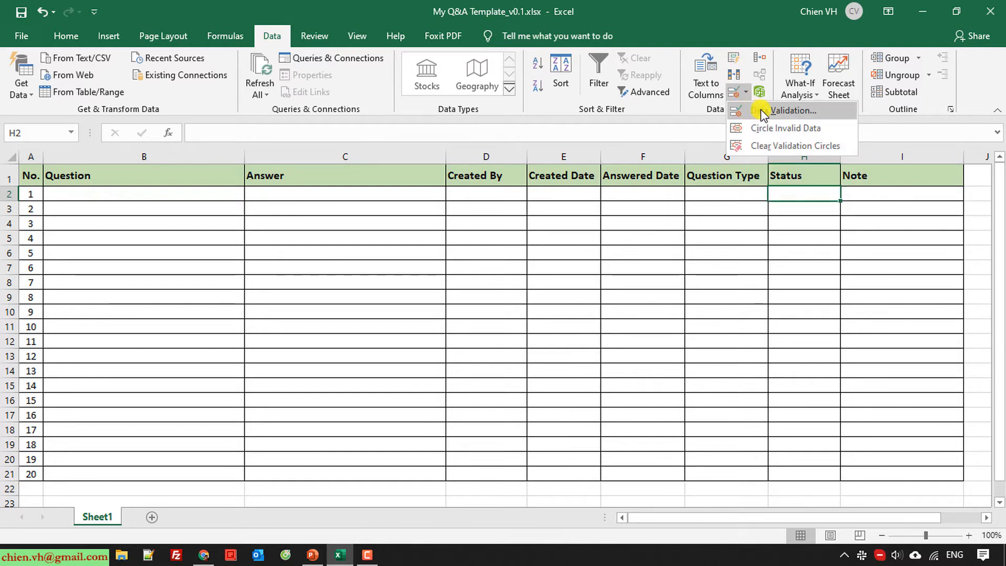
pyautogui.click(790, 112)
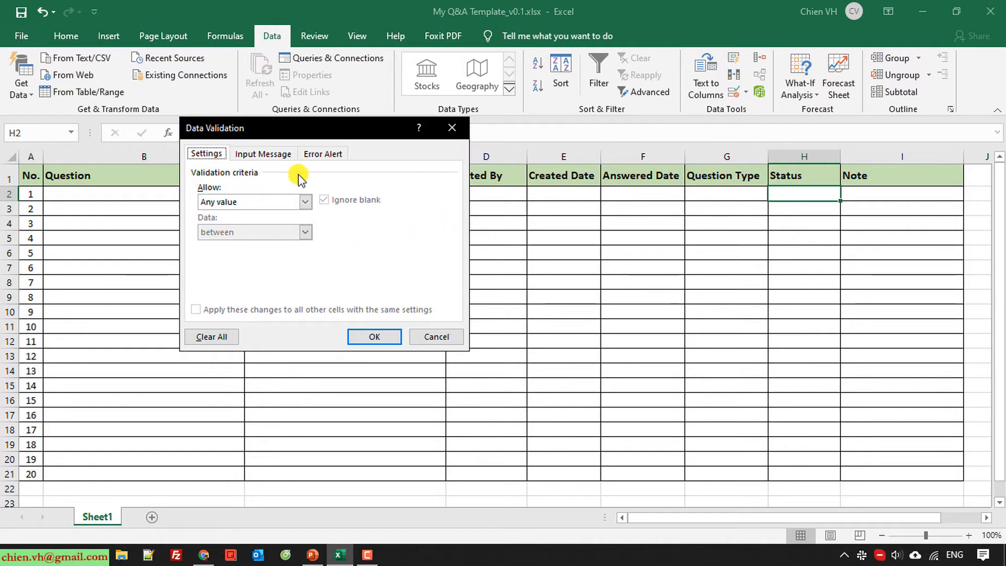
pyautogui.click(305, 203)
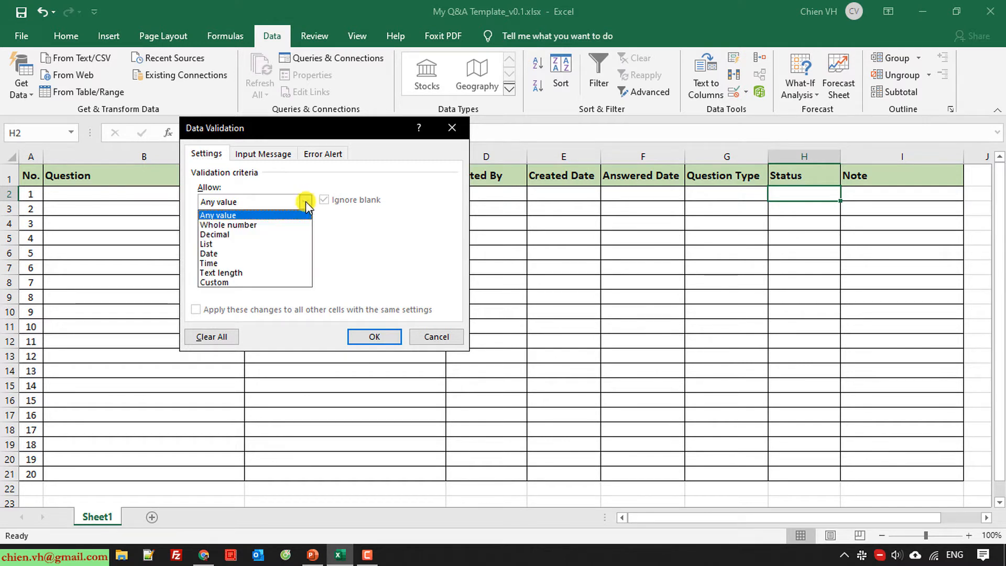
pyautogui.click(251, 244)
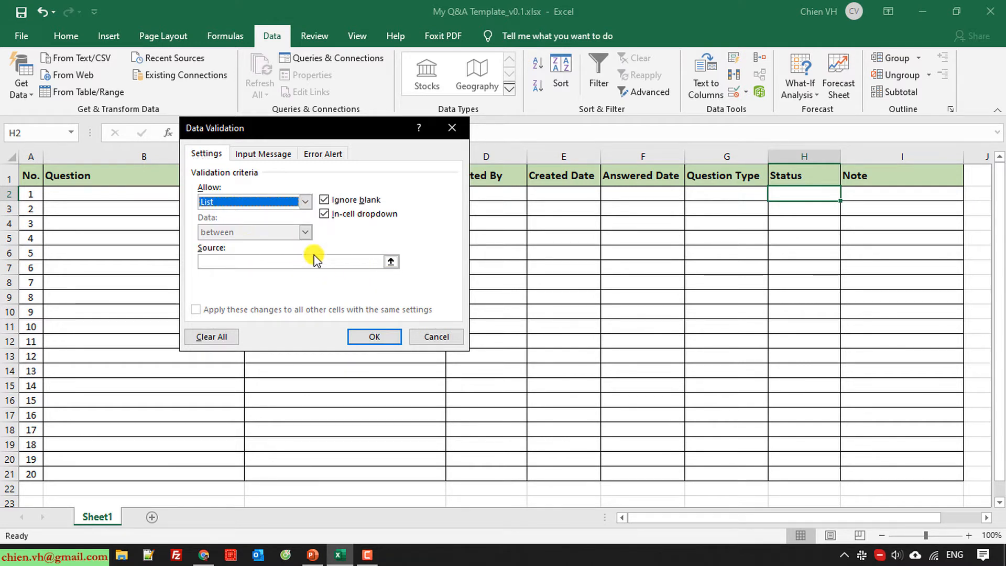
pyautogui.click(298, 266)
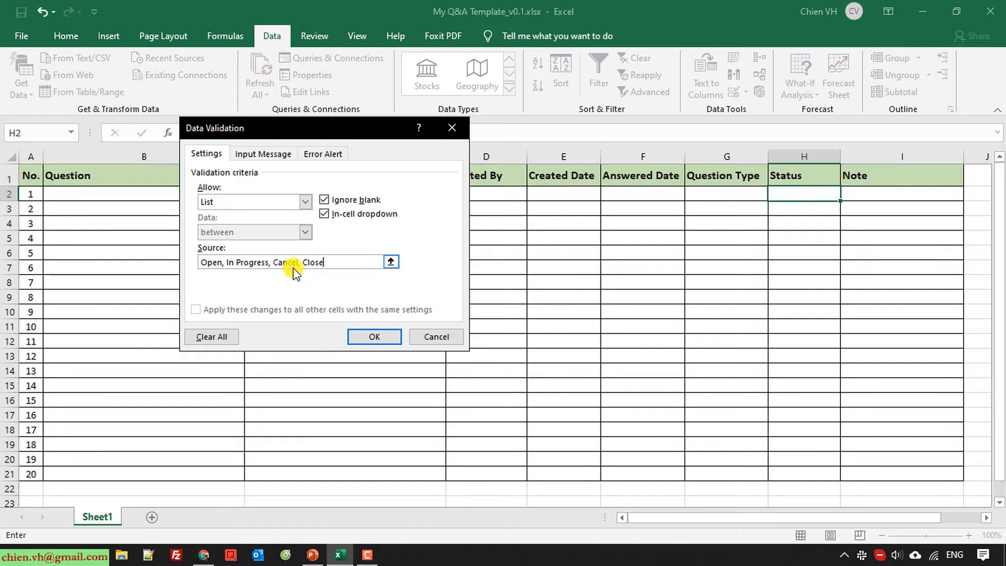
pyautogui.click(376, 338)
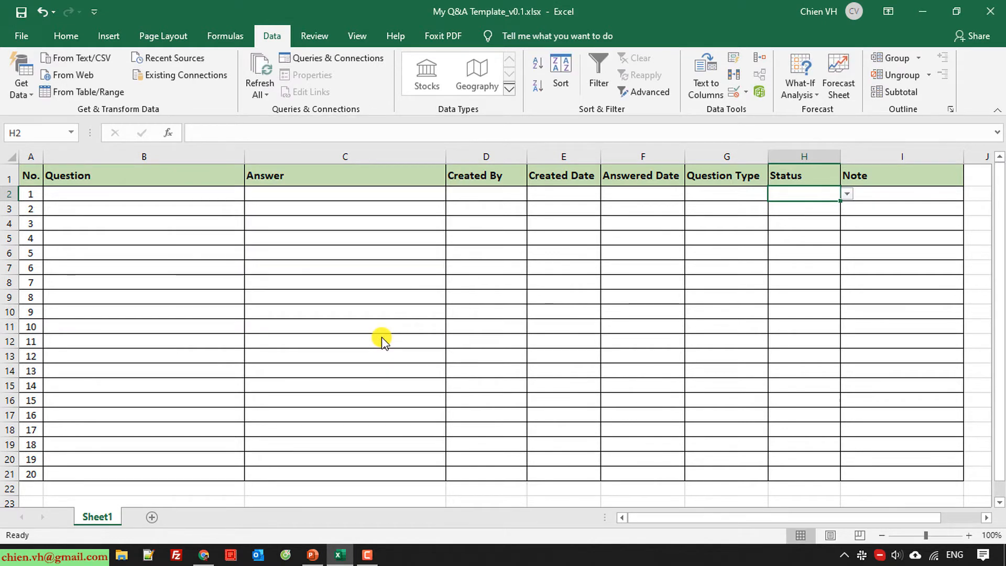
pyautogui.click(778, 245)
# Test H2's status dropdown, choosing In Progress and then Open
pyautogui.click(801, 190)
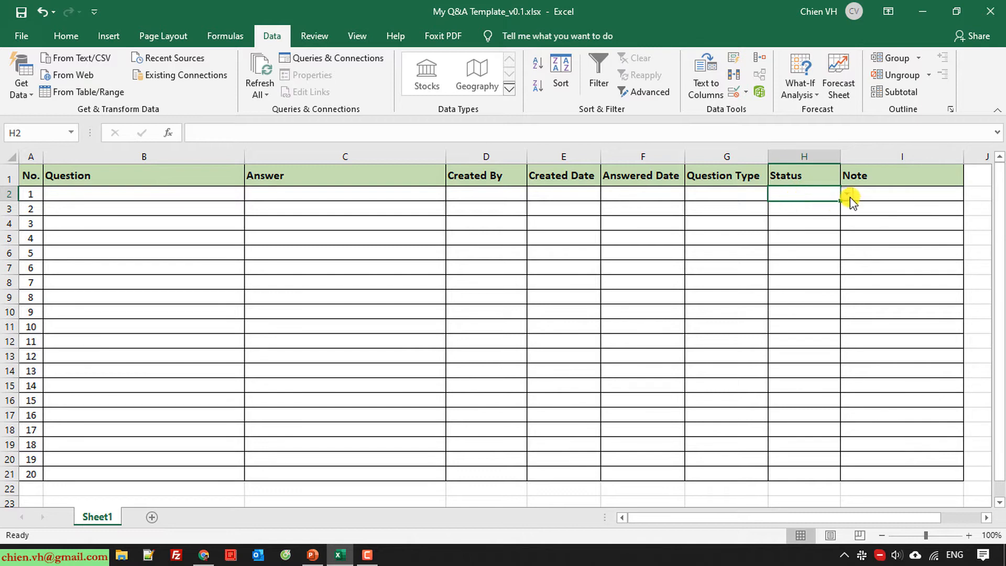
pyautogui.click(814, 207)
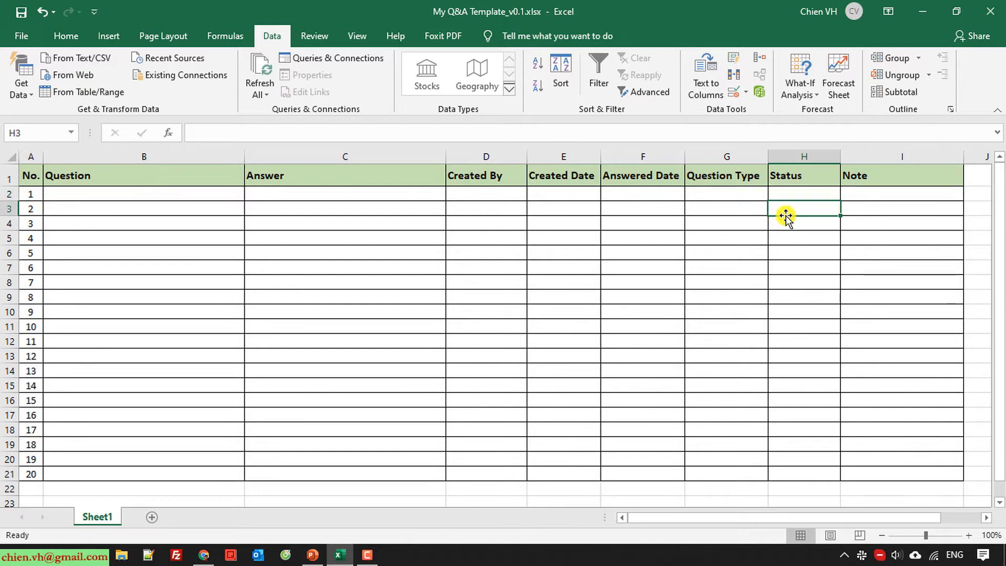
pyautogui.click(810, 192)
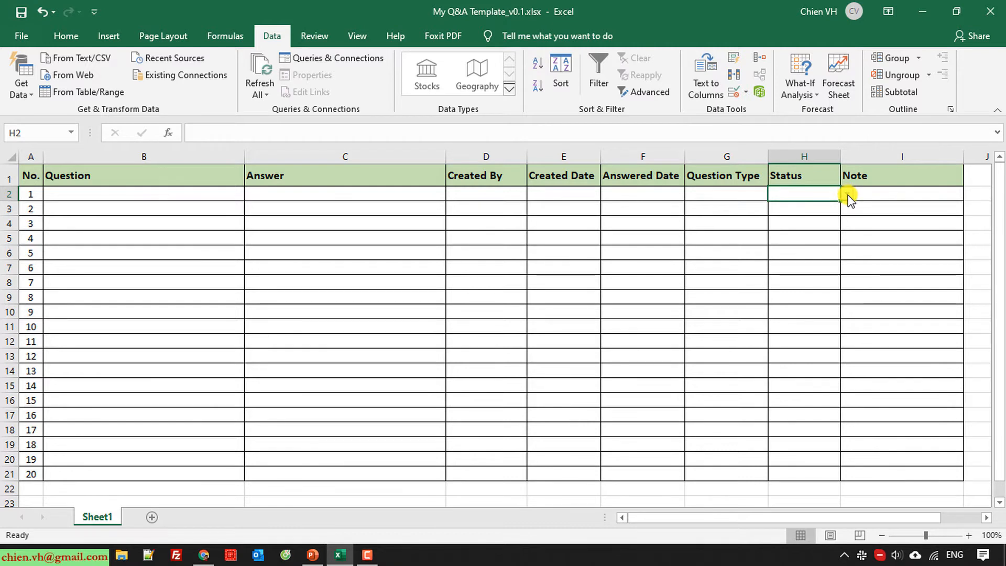
pyautogui.click(847, 195)
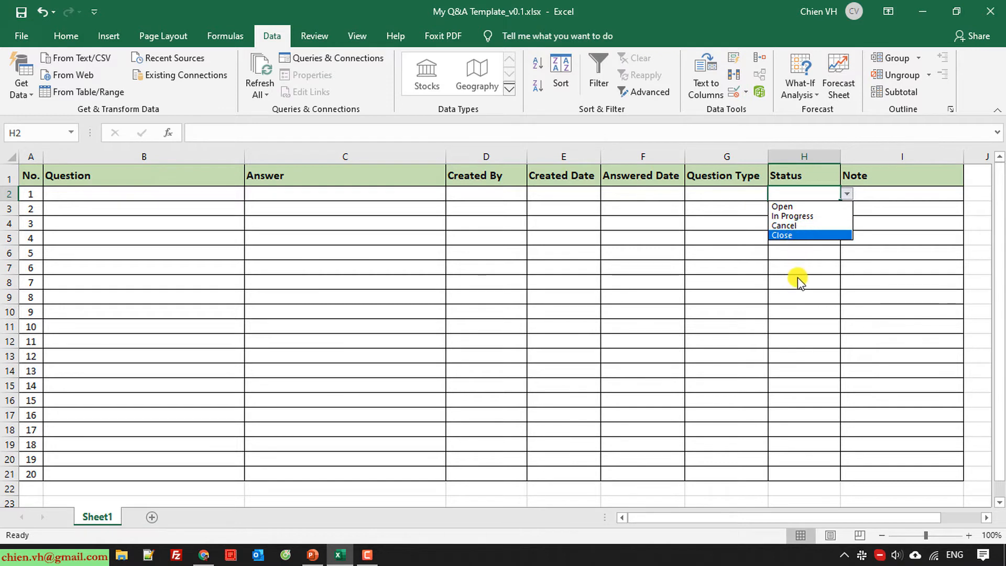
pyautogui.press('Escape')
pyautogui.click(847, 194)
pyautogui.click(794, 216)
pyautogui.click(847, 193)
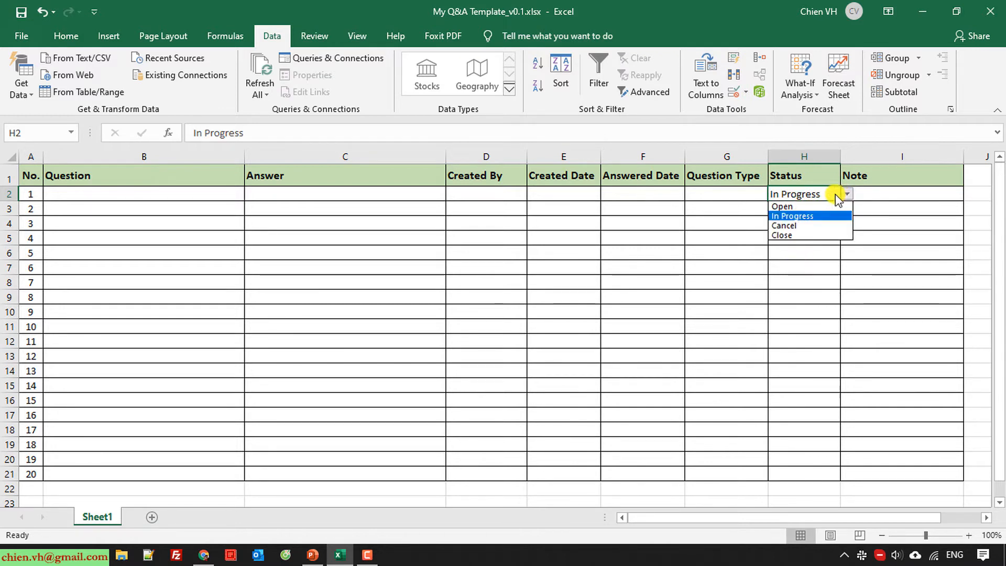
pyautogui.click(793, 207)
pyautogui.press('Return')
# Clear H2, reselect Open from its dropdown, and check lower Status cells lack the list
pyautogui.click(801, 198)
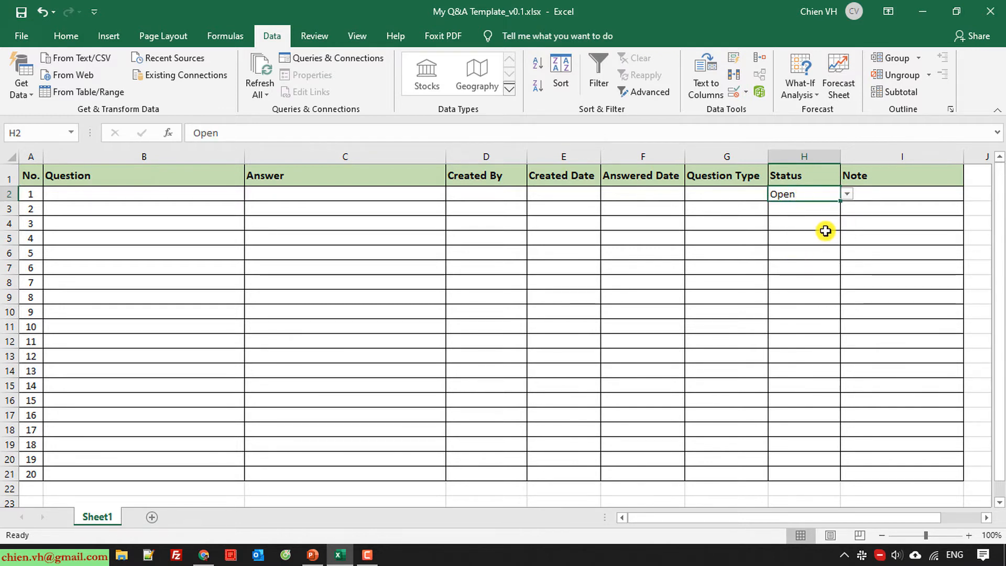
pyautogui.press('Delete')
pyautogui.click(809, 253)
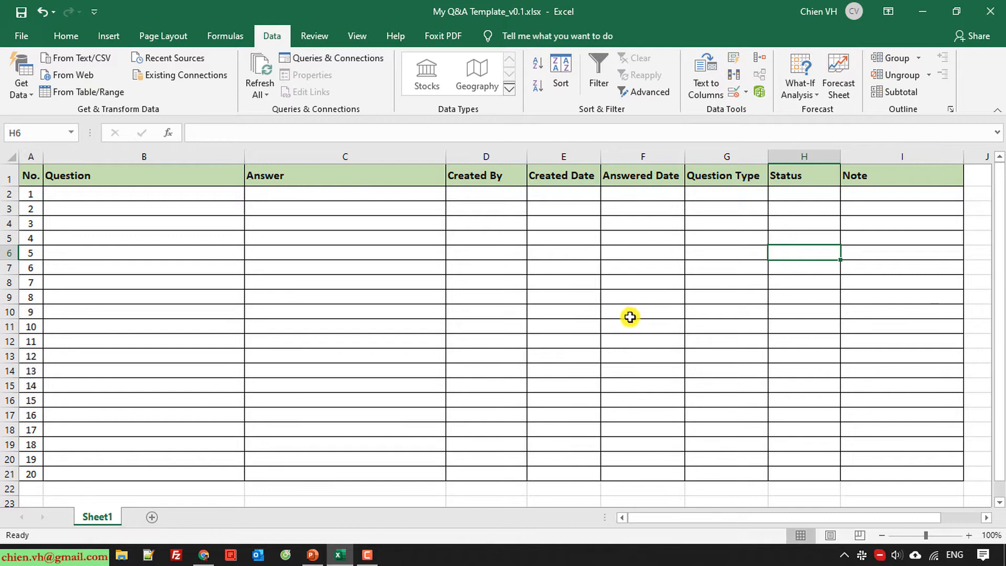
pyautogui.click(820, 196)
pyautogui.click(847, 194)
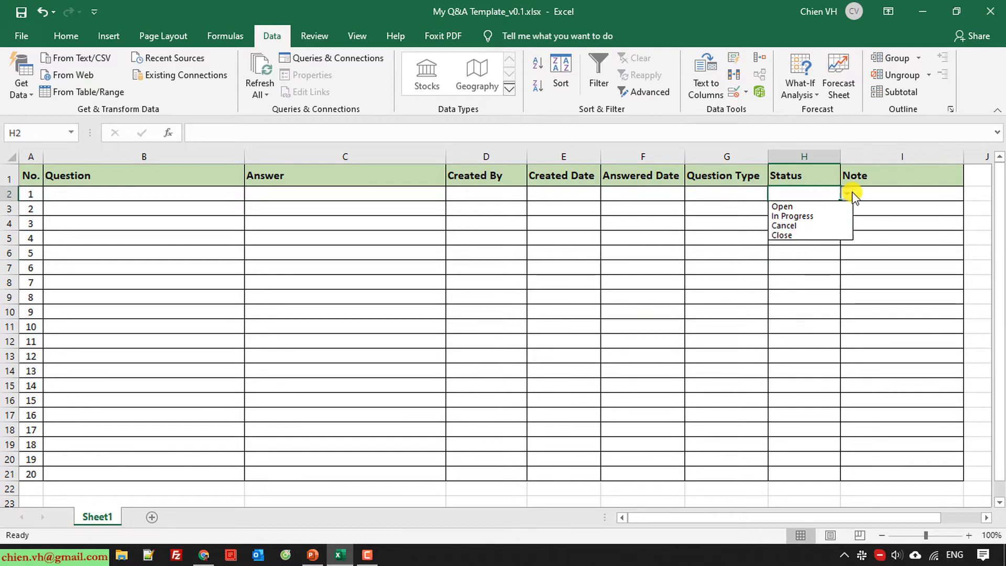
pyautogui.click(819, 210)
pyautogui.click(720, 252)
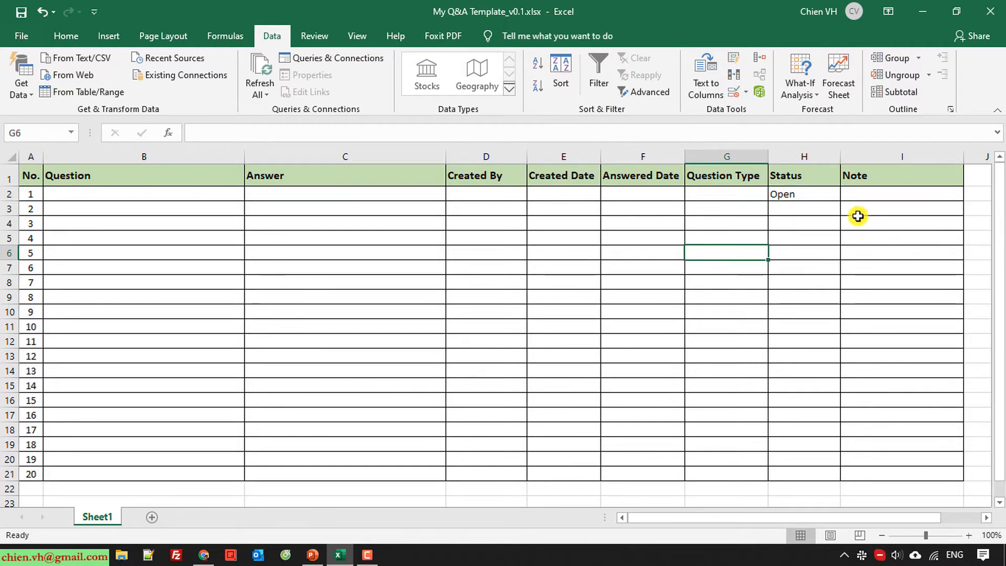
pyautogui.click(817, 194)
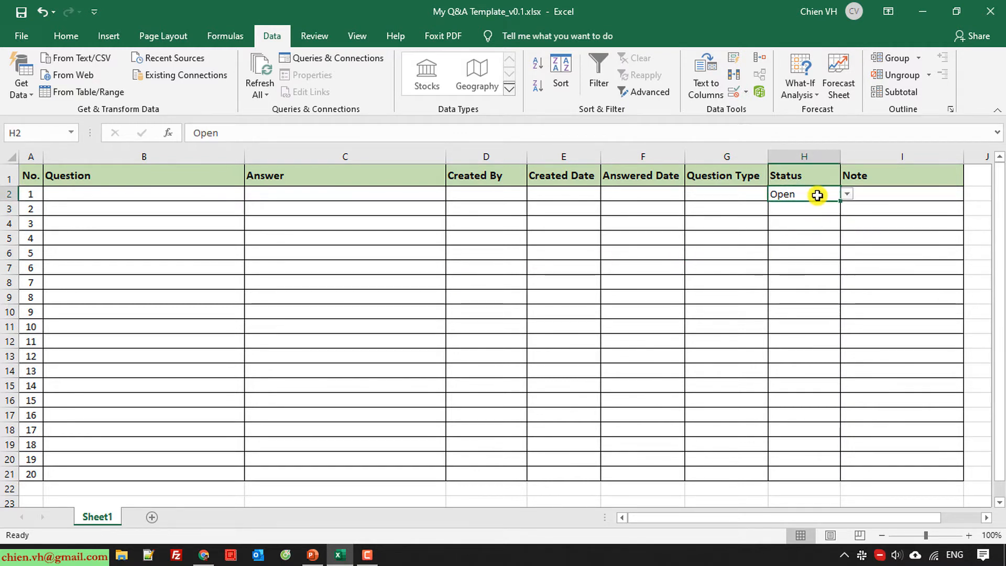
pyautogui.click(814, 243)
pyautogui.click(828, 196)
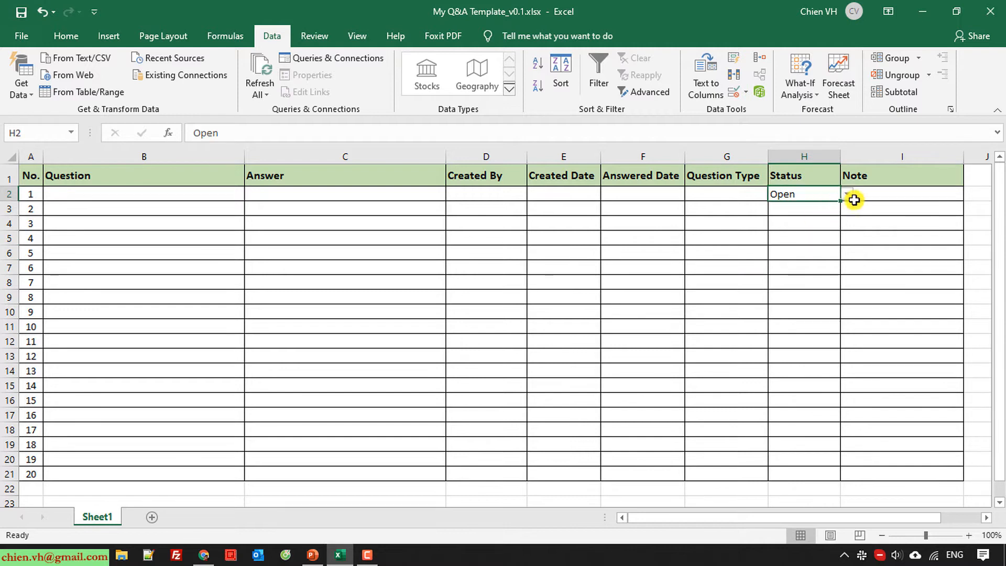
pyautogui.click(812, 222)
pyautogui.click(806, 192)
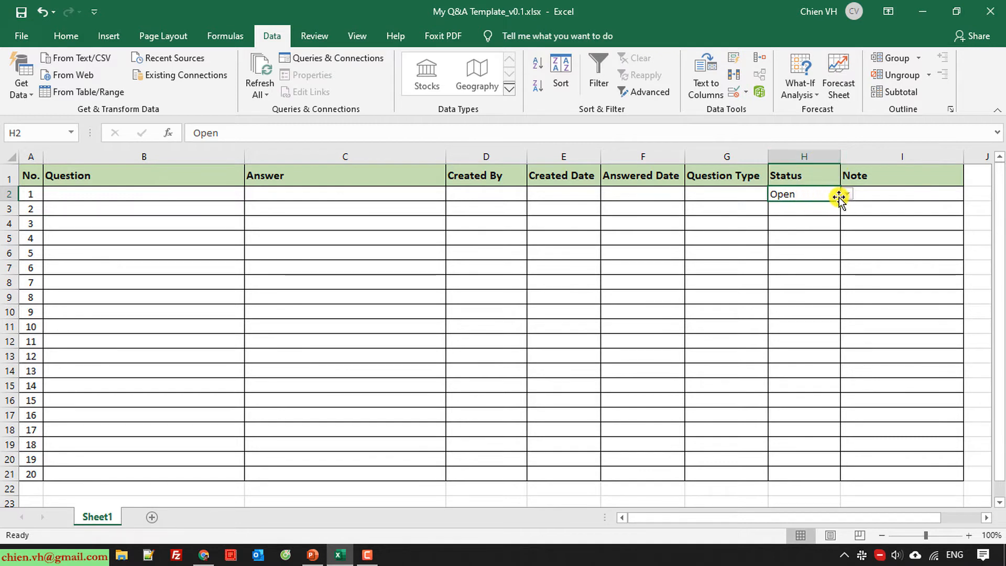
# Fill Open from H2 down to H21 and verify a lower row's copied dropdown
pyautogui.moveTo(839, 201); pyautogui.dragTo(841, 479)
pyautogui.click(901, 299)
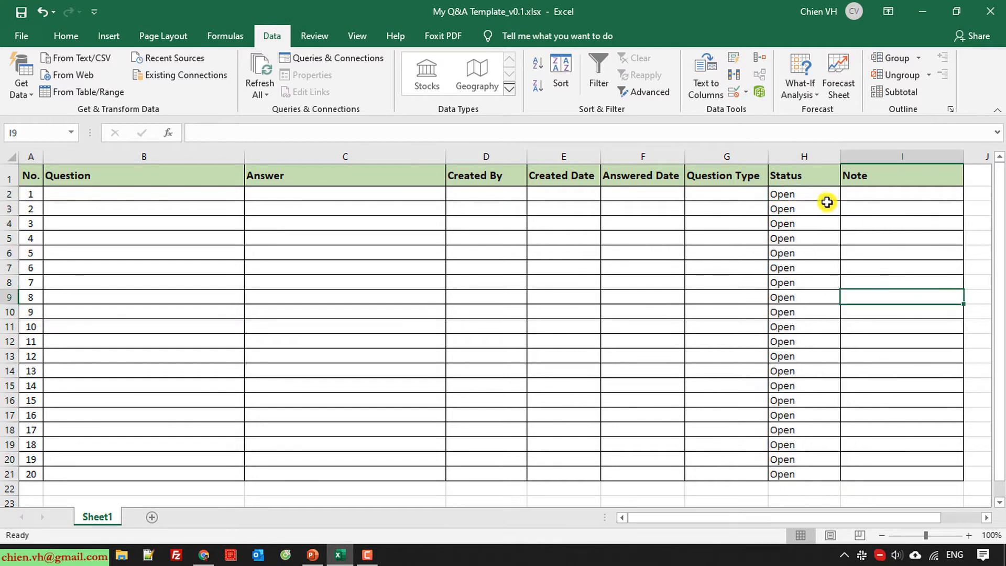
pyautogui.click(824, 197)
pyautogui.click(825, 208)
pyautogui.click(805, 193)
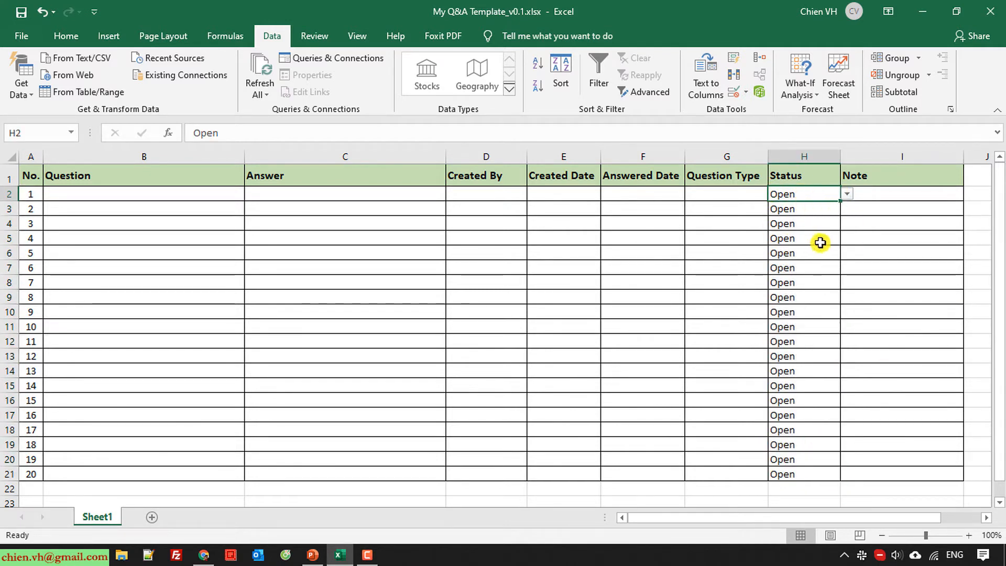
pyautogui.click(836, 214)
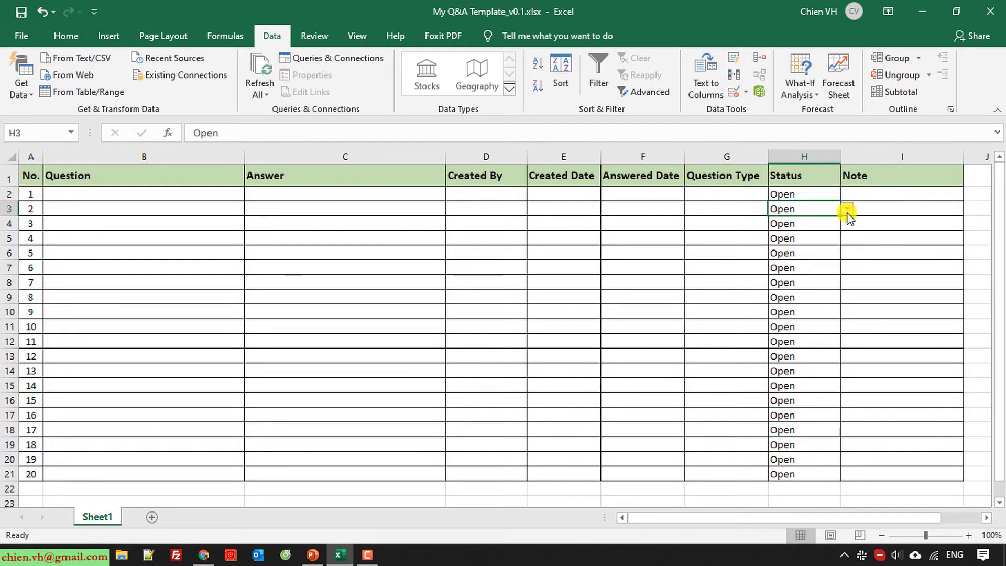
pyautogui.click(818, 247)
pyautogui.click(847, 252)
pyautogui.press('Escape')
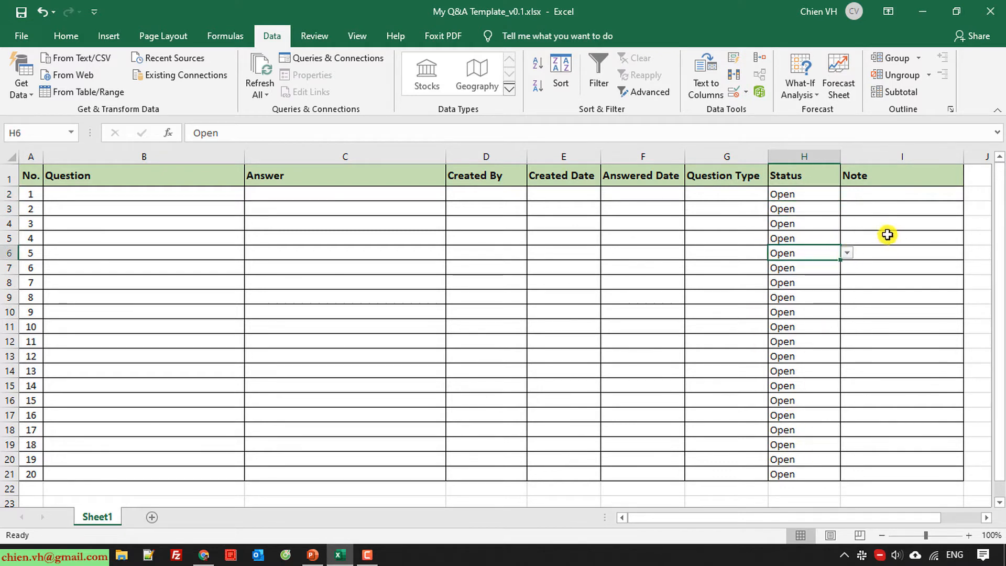
pyautogui.click(723, 273)
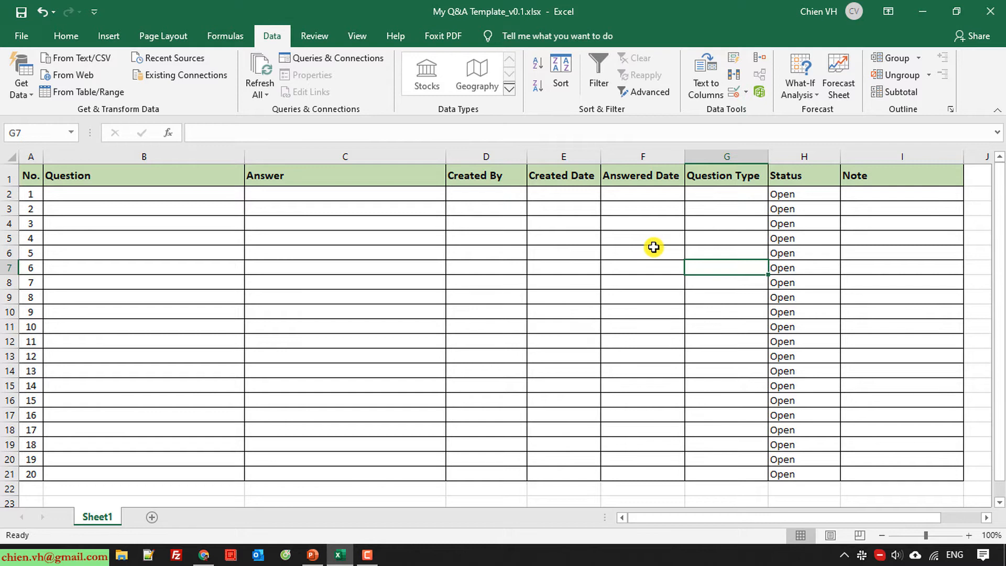
pyautogui.click(714, 195)
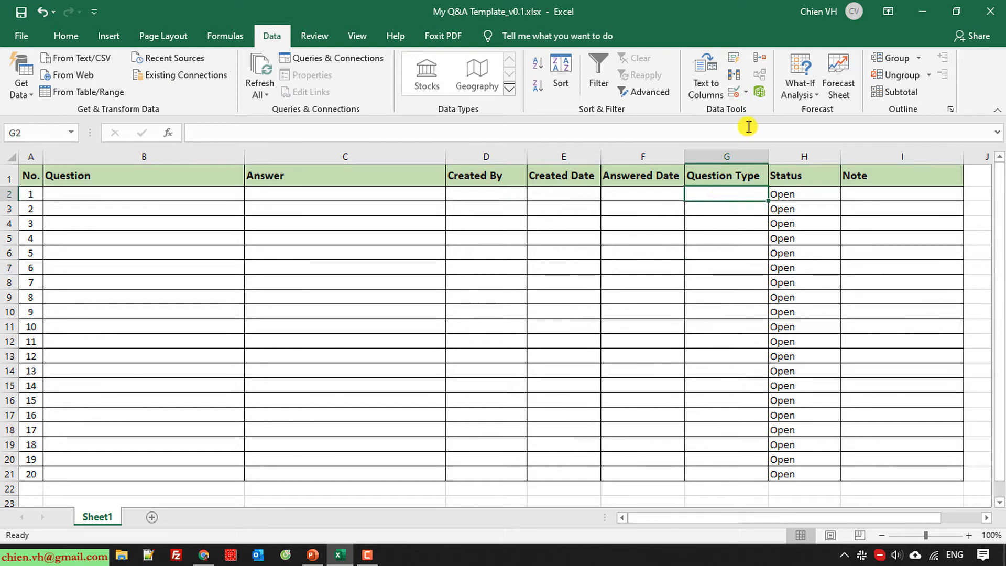
# Add list validation to G2 offering Confirmation, Clarification and Other
pyautogui.click(748, 95)
pyautogui.click(762, 104)
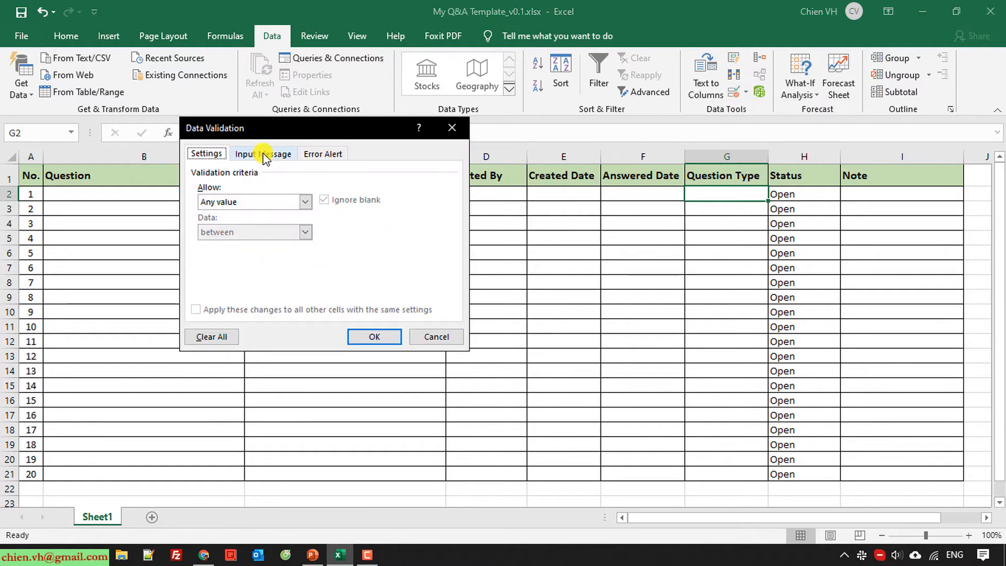
pyautogui.click(305, 201)
pyautogui.click(244, 240)
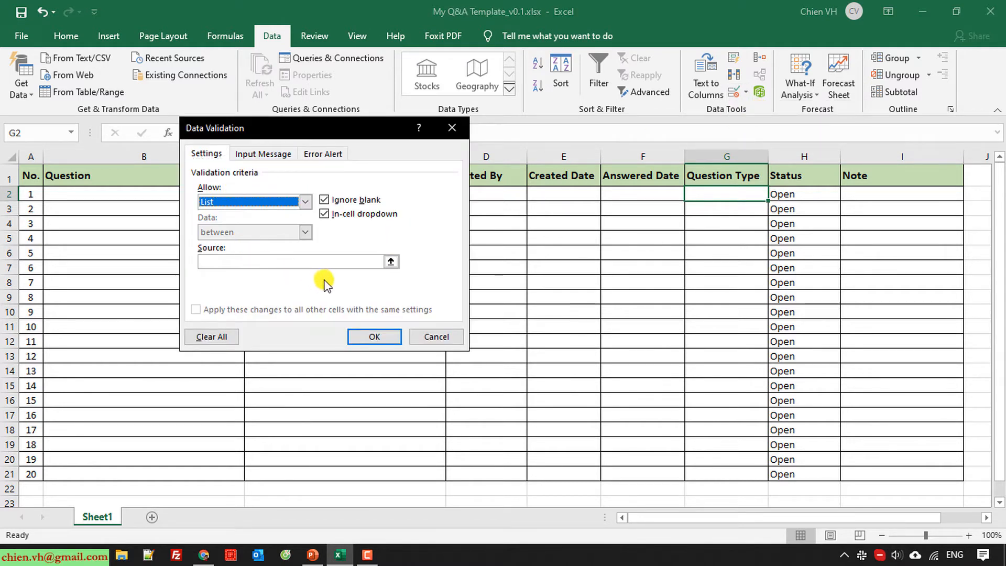
pyautogui.click(290, 260)
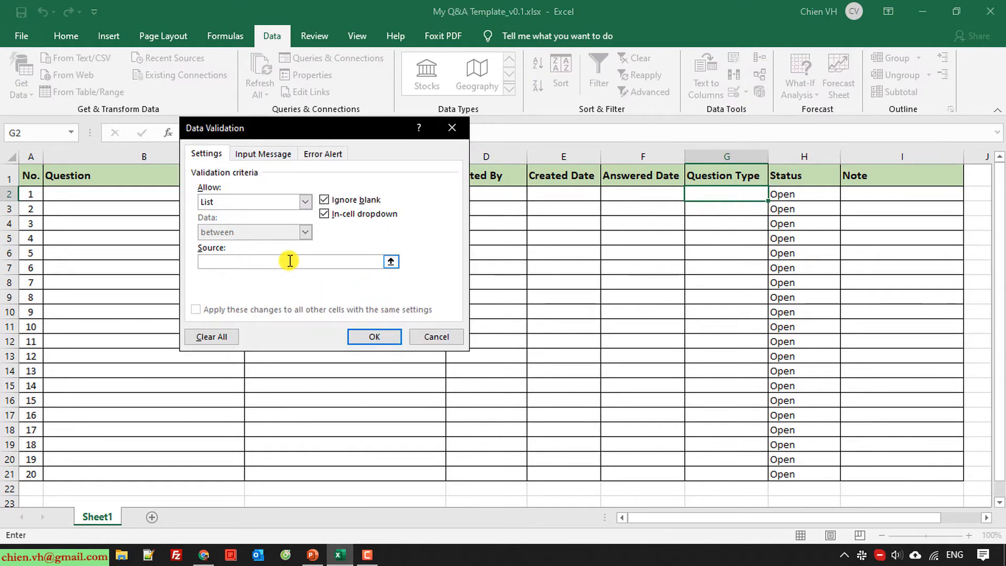
pyautogui.write('Confirmation')
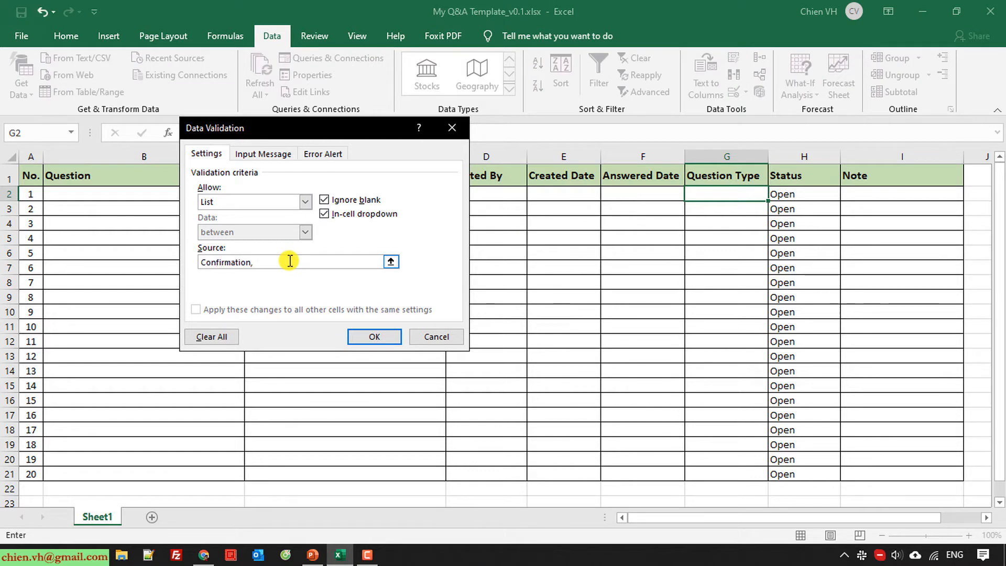
pyautogui.write(', Clarification, Otheres')
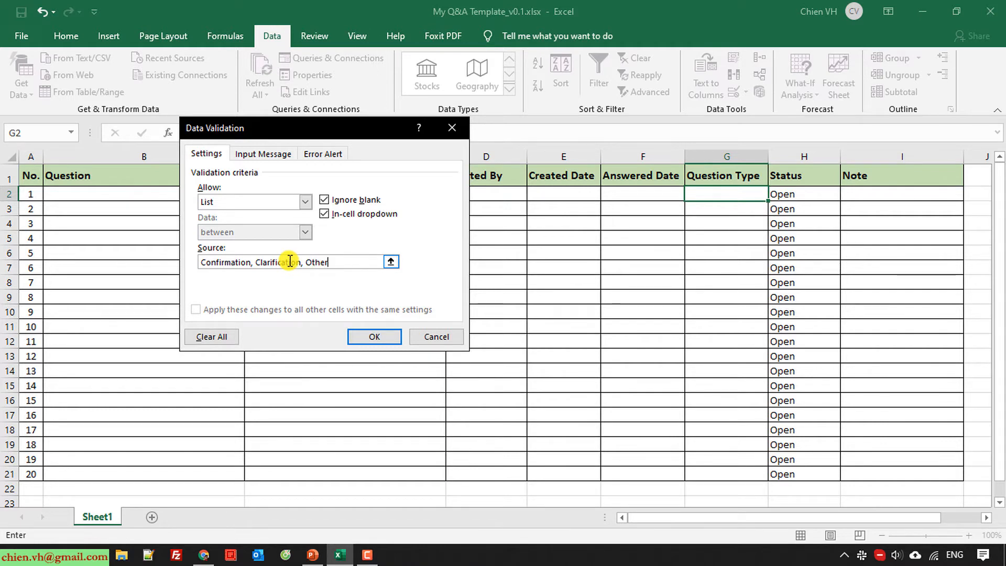
pyautogui.click(372, 337)
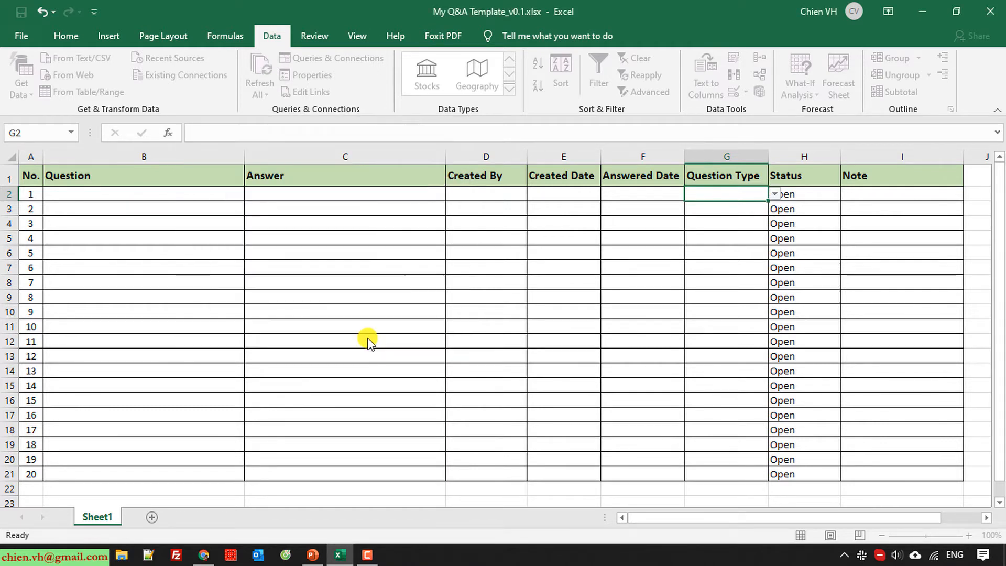
# Drag G2's fill handle down to G21 to copy the Question Type dropdown
pyautogui.click(703, 296)
pyautogui.click(750, 194)
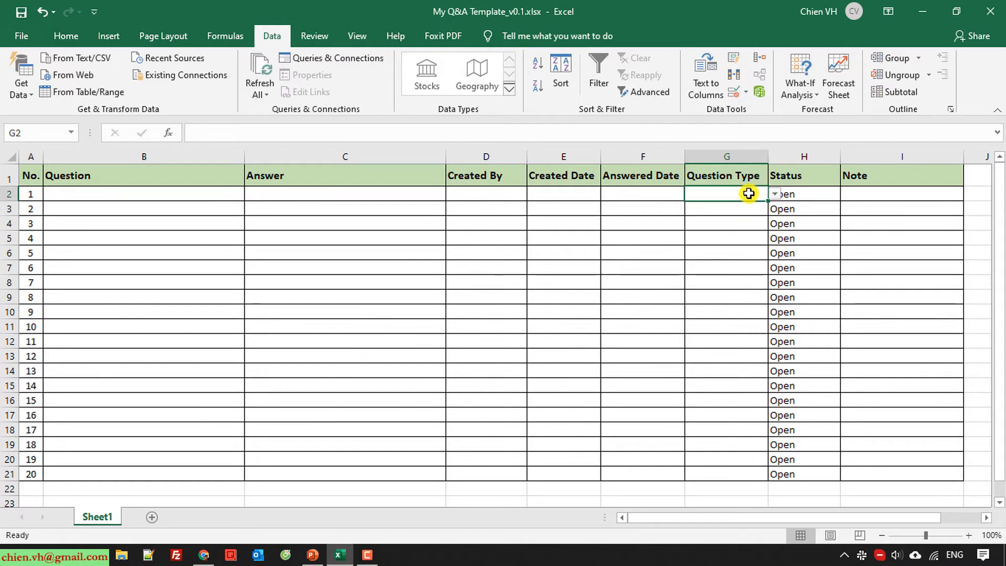
pyautogui.moveTo(768, 200); pyautogui.dragTo(768, 478)
pyautogui.click(882, 349)
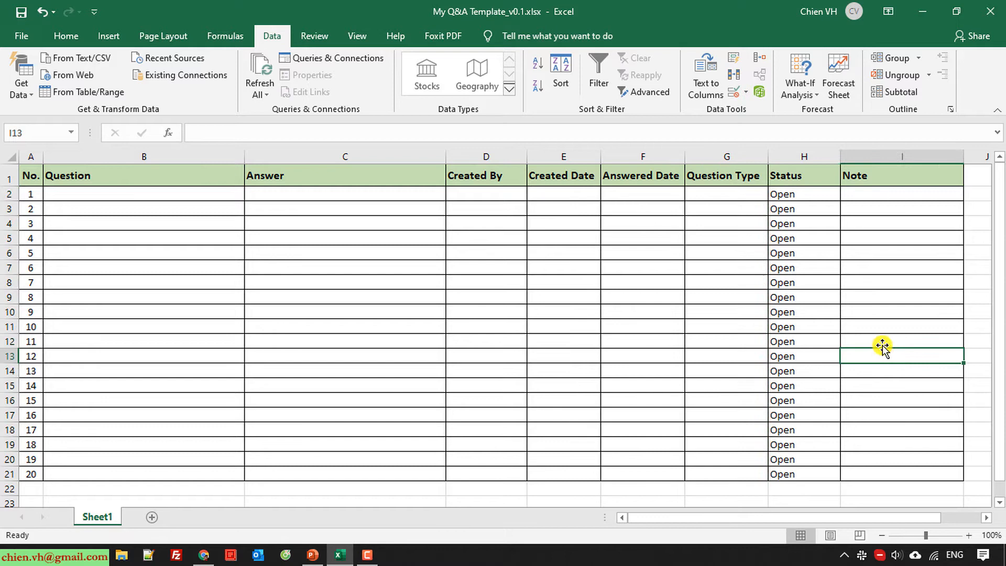
# Check that the Question Type dropdowns in G2 and G3 open, without choosing a value
pyautogui.click(750, 194)
pyautogui.click(775, 194)
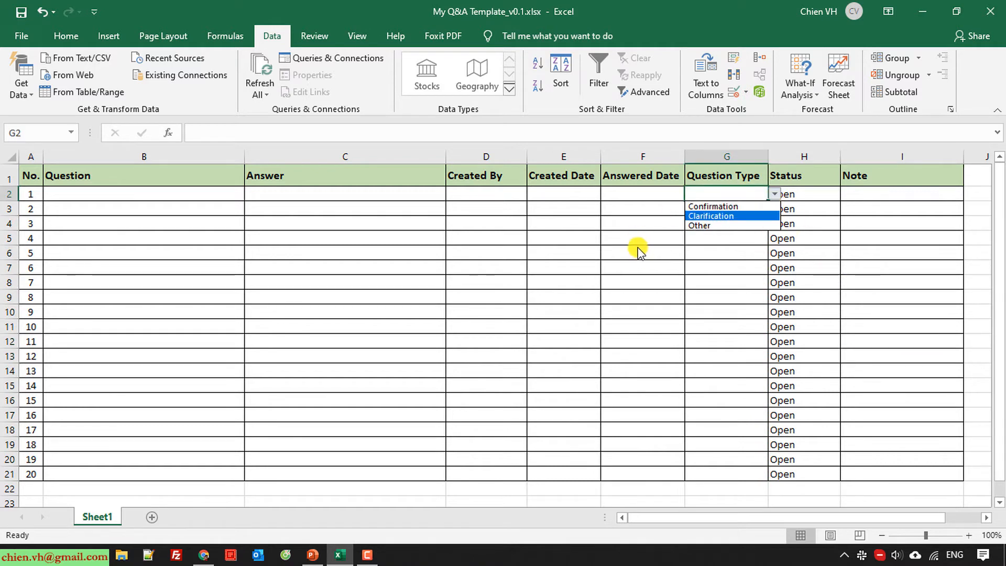
pyautogui.click(636, 247)
pyautogui.click(722, 212)
pyautogui.click(774, 209)
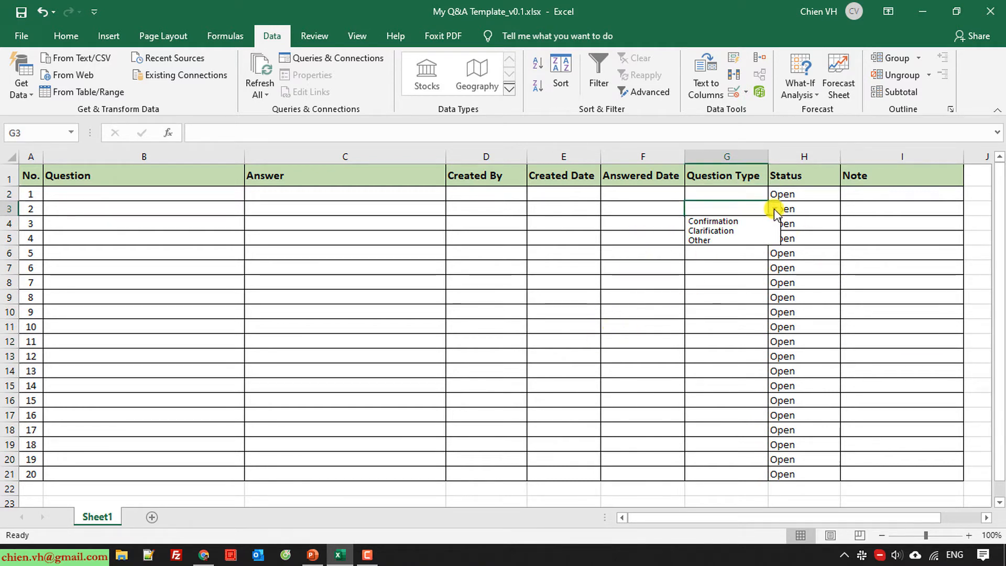
pyautogui.click(885, 217)
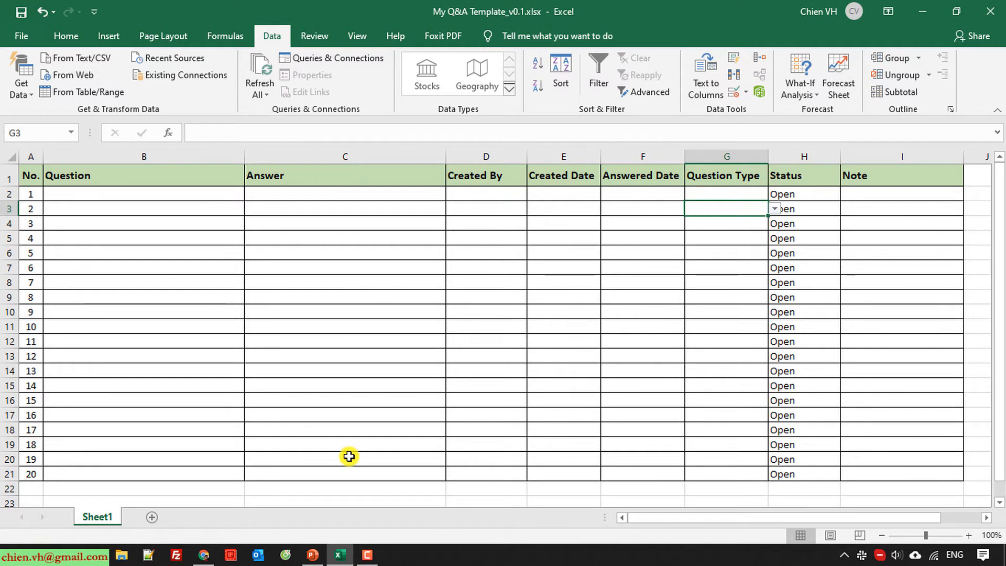
pyautogui.click(336, 374)
pyautogui.click(124, 193)
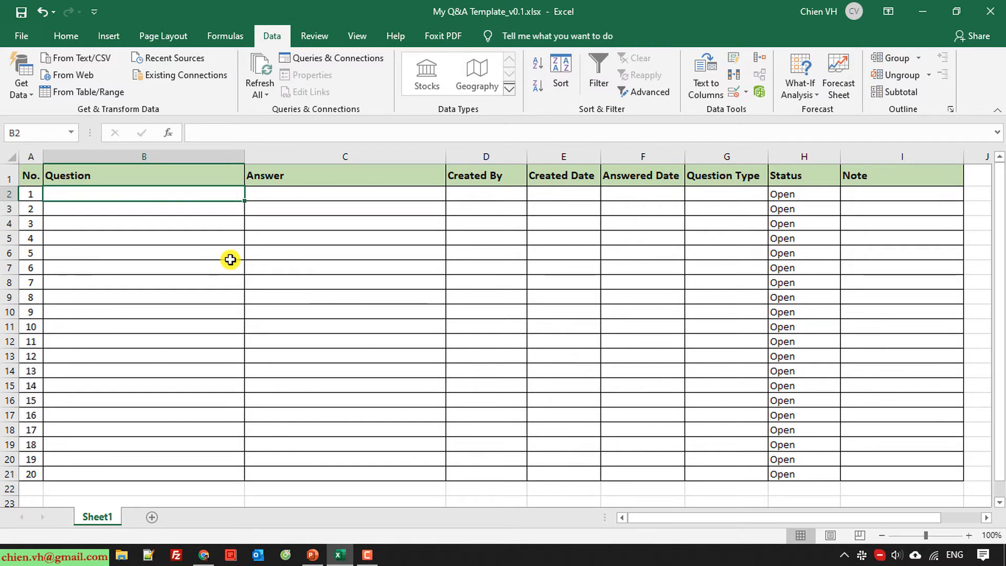
# Enter a sample question about the project's technologies in the first Question cell
pyautogui.write('What is the the')
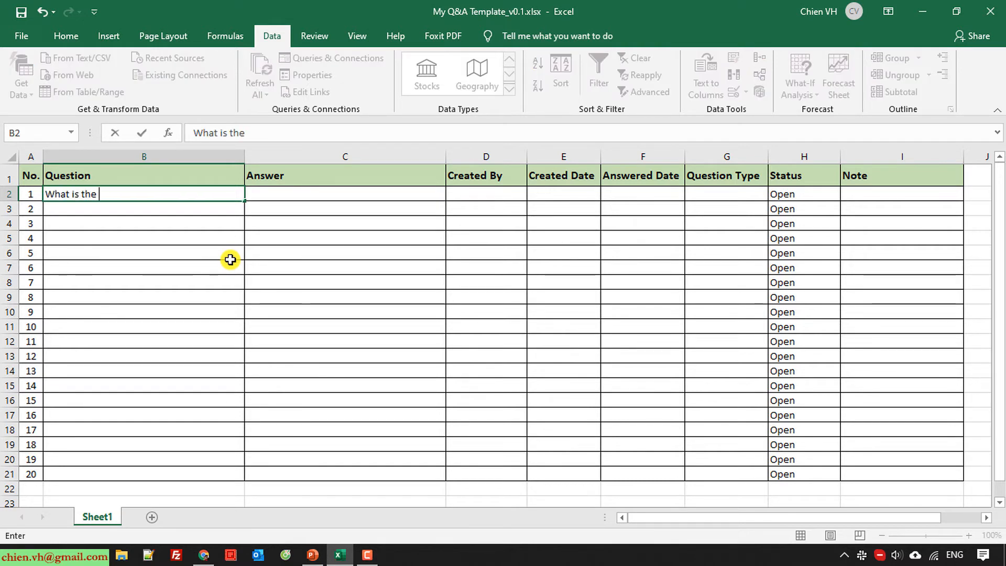
pyautogui.press('BackSpace')
pyautogui.press('BackSpace')
pyautogui.write('ec')
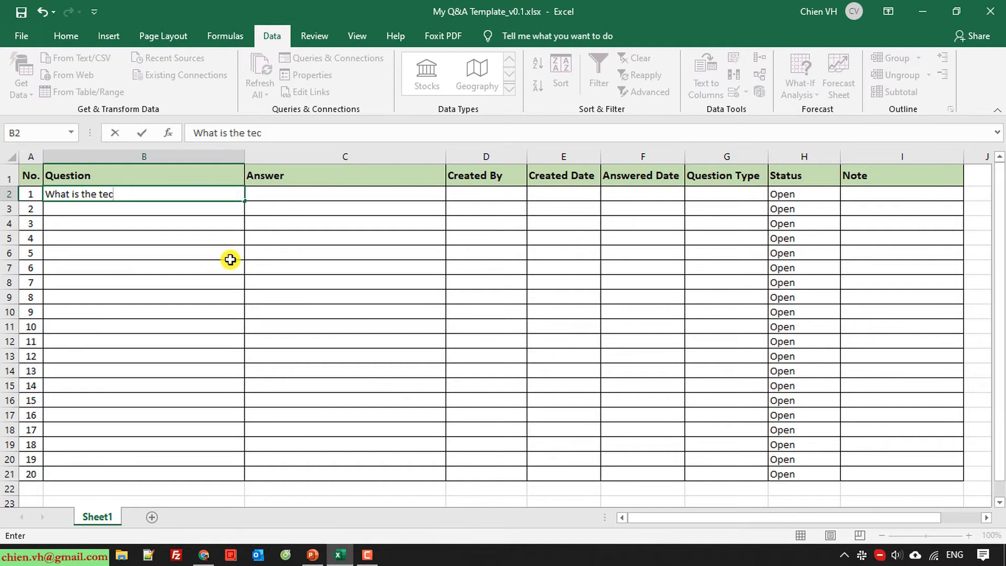
pyautogui.write('h')
pyautogui.write('nol')
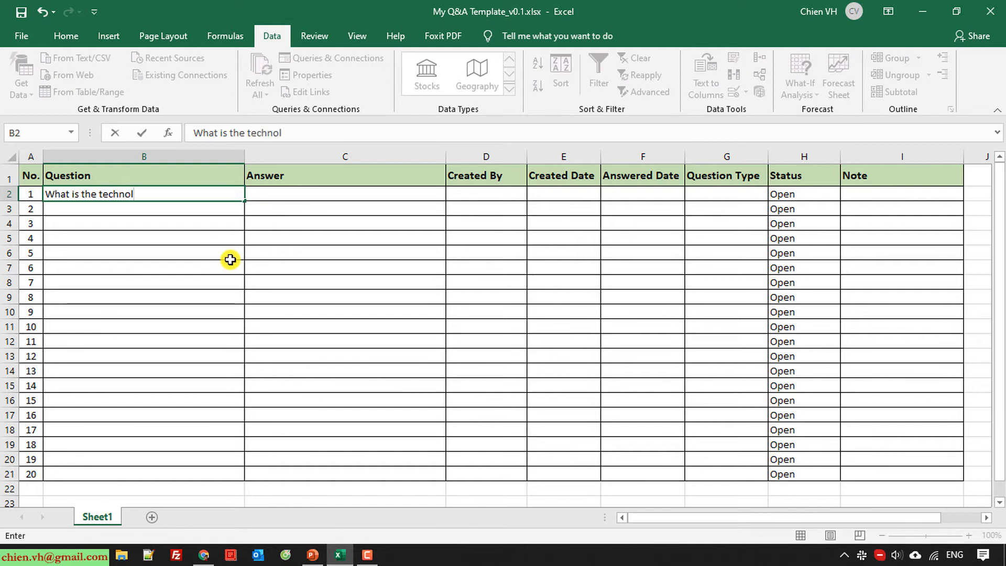
pyautogui.write('ogies for our project?')
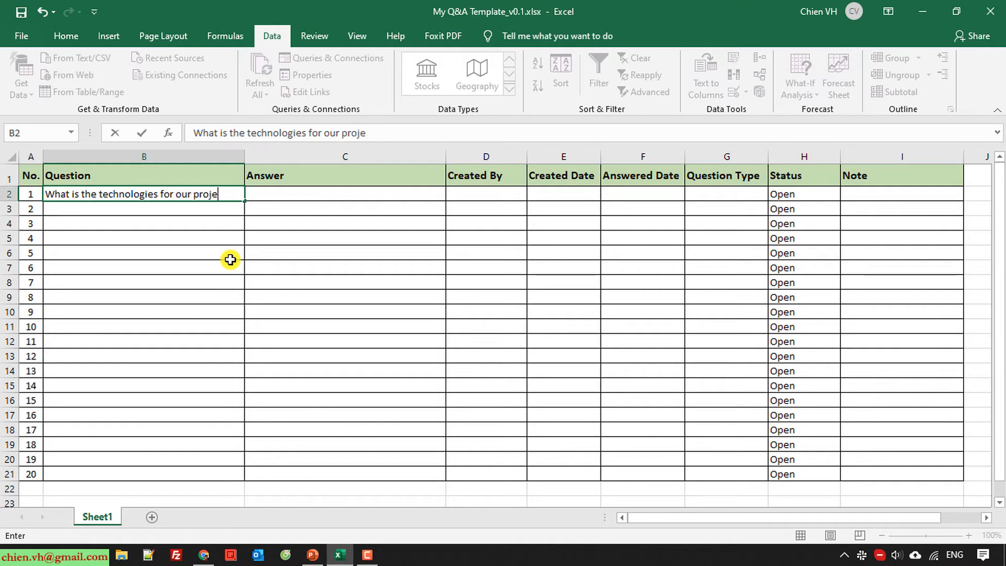
pyautogui.press('Return')
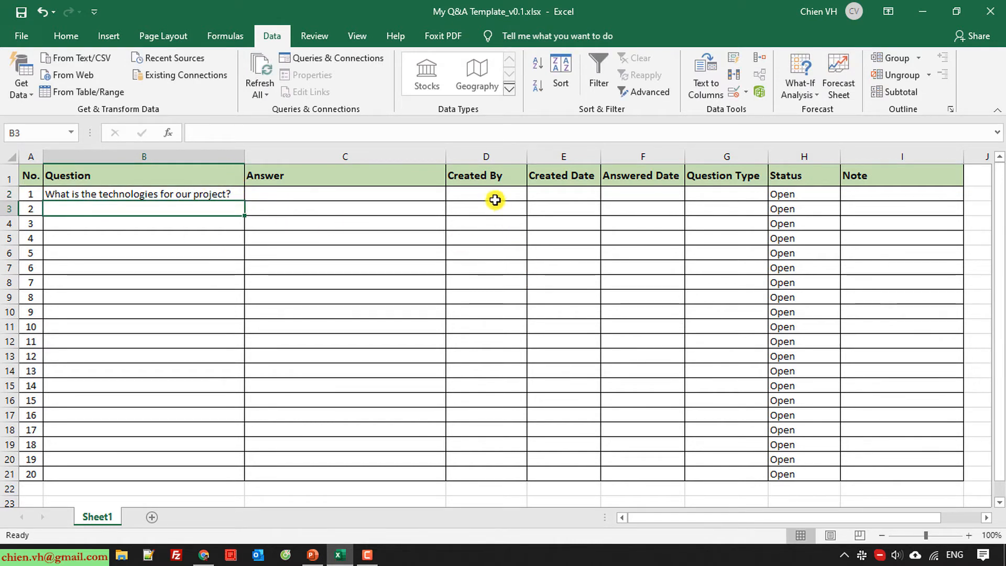
# Enter the creator's name in D2 and Created Date 12-Mar-20 in E2
pyautogui.click(475, 195)
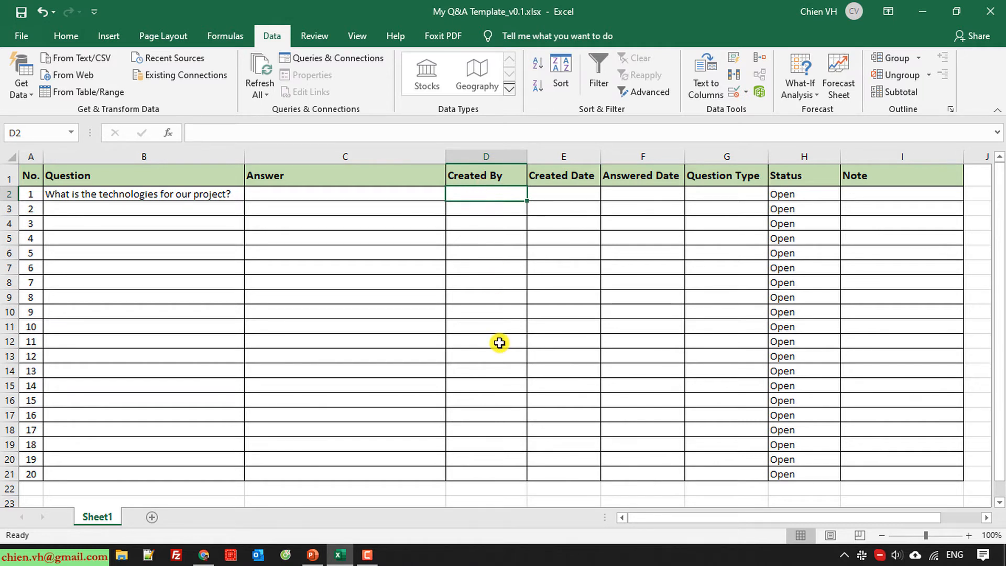
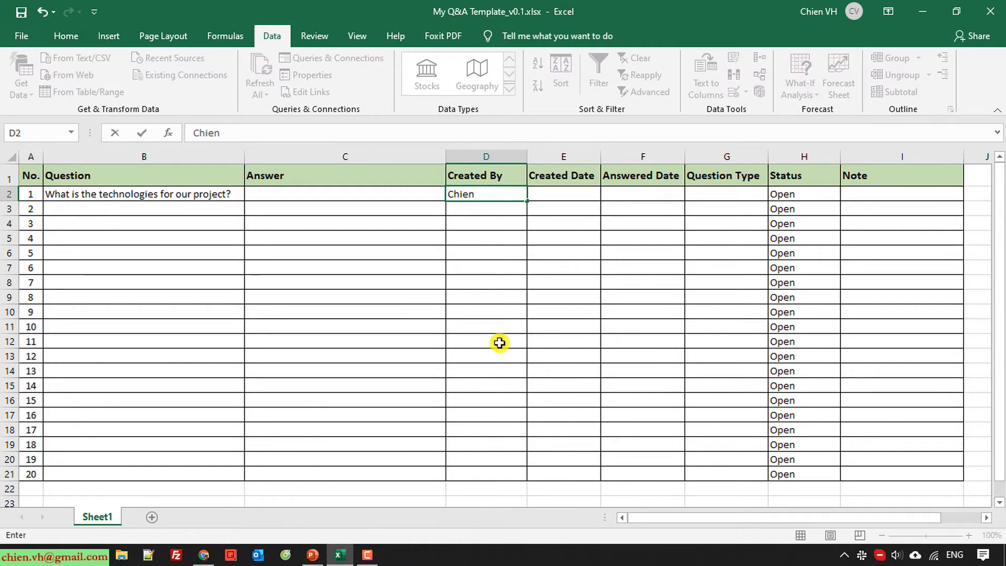
pyautogui.press('Tab')
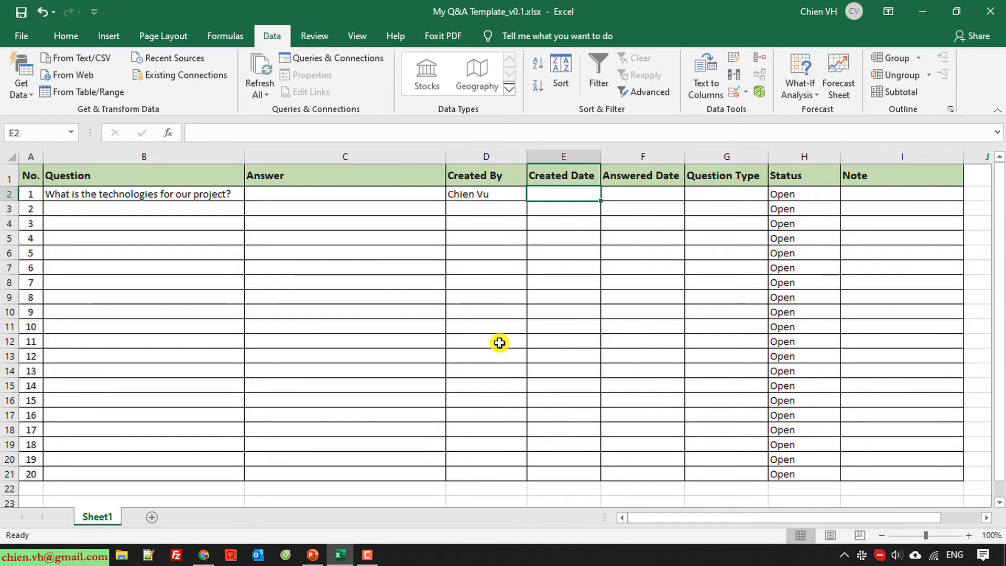
pyautogui.write('12')
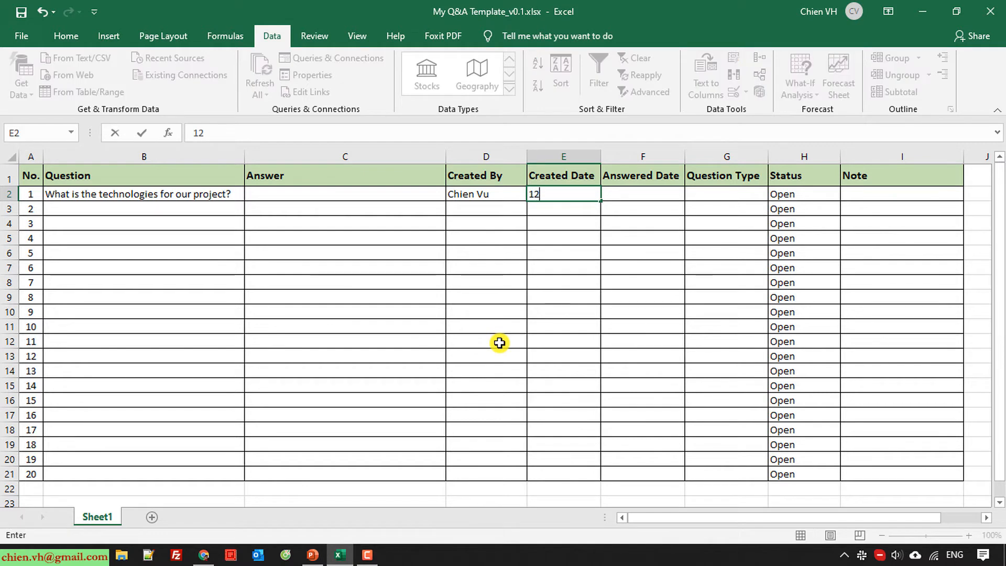
pyautogui.write('-Mar-20')
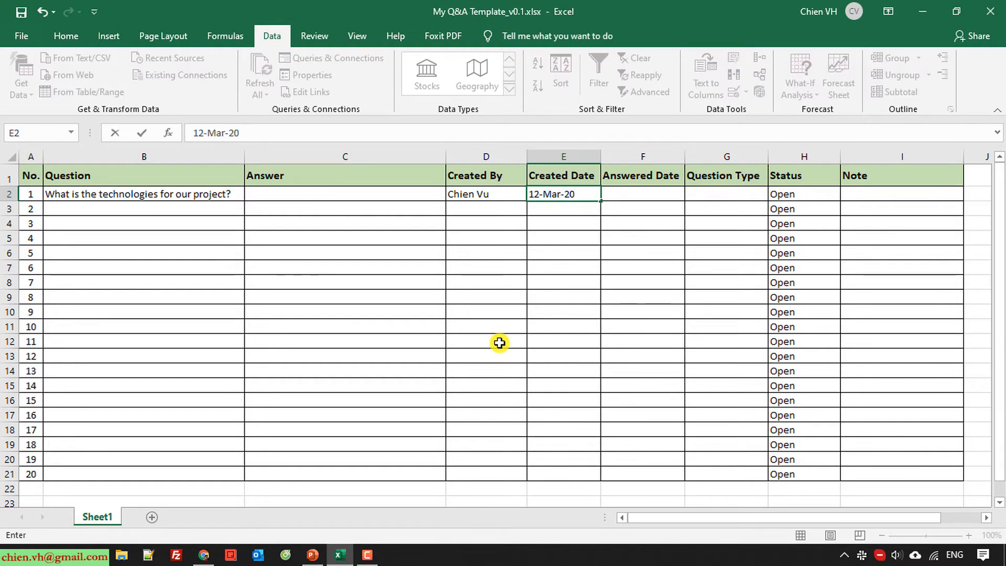
pyautogui.press('Return')
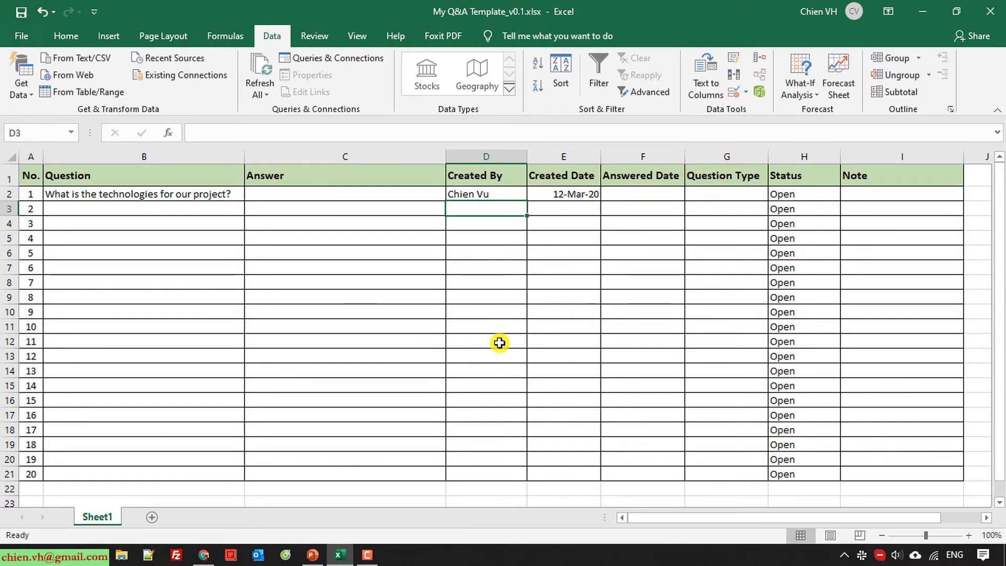
pyautogui.click(630, 195)
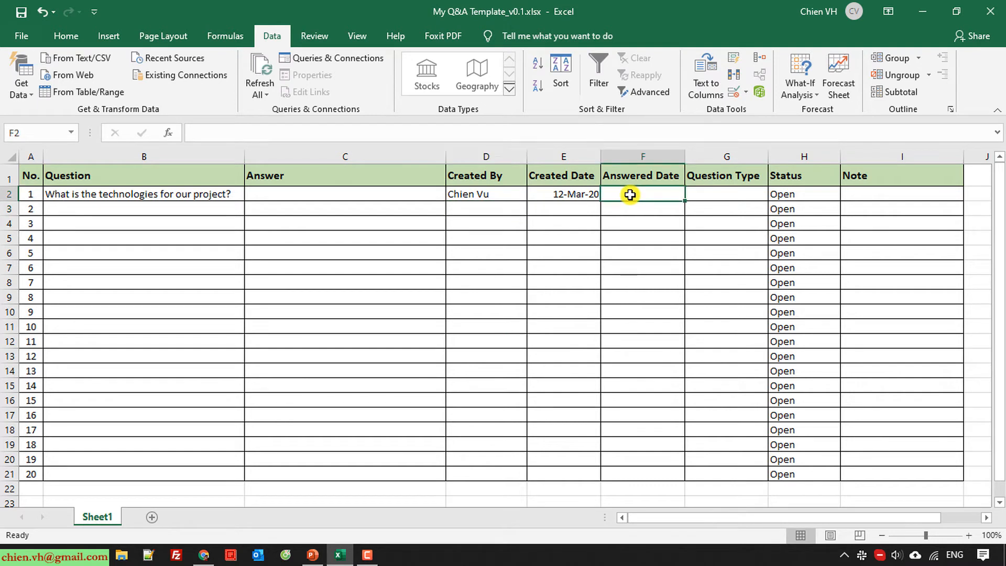
pyautogui.click(718, 191)
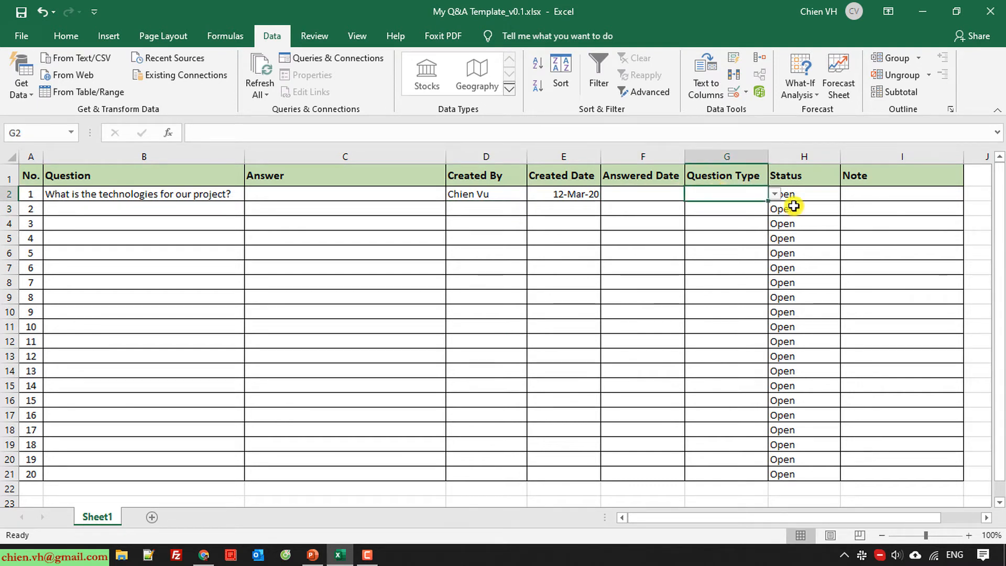
# Pick Clarification from G2's Question Type dropdown
pyautogui.click(774, 195)
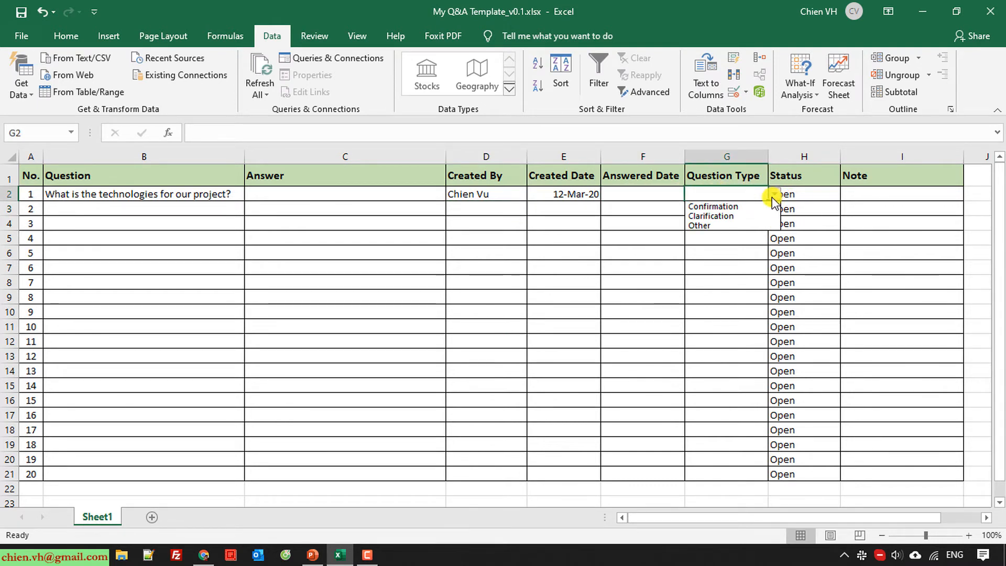
pyautogui.click(744, 217)
pyautogui.click(436, 369)
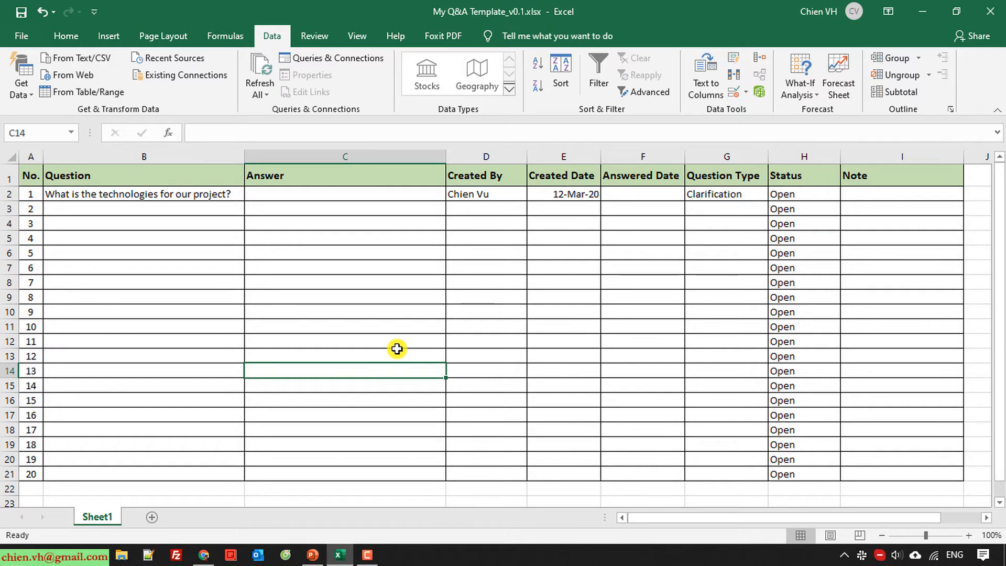
pyautogui.click(322, 194)
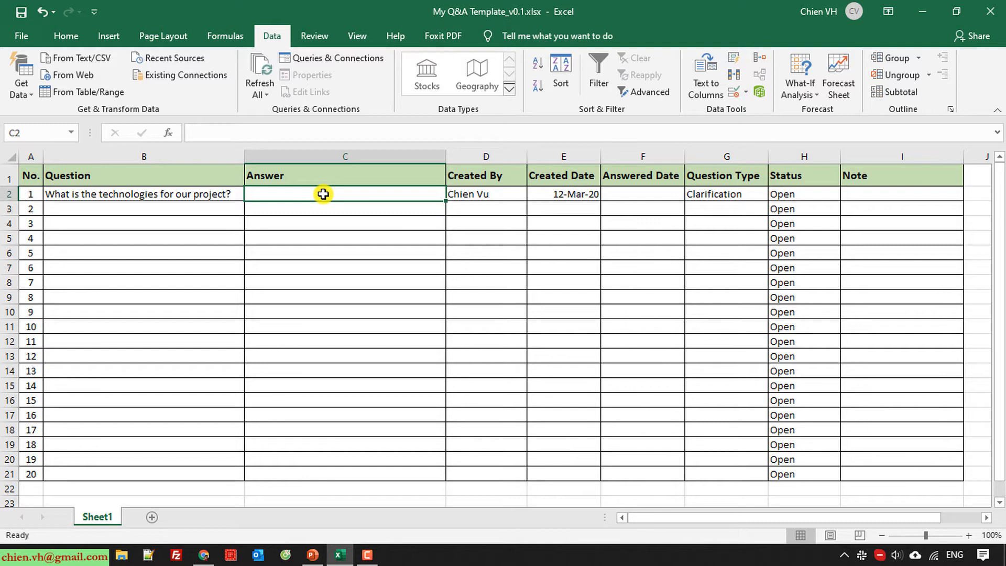
# Enter the answer 'Techs: .Net MVC, SQL, JQuery' in C2
pyautogui.write('Techs')
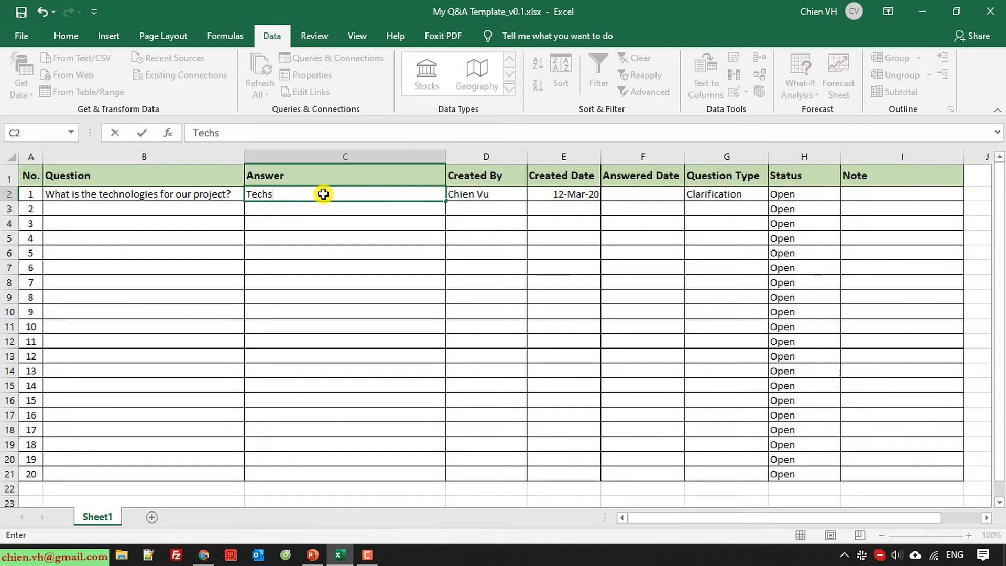
pyautogui.write(': .n')
pyautogui.press('BackSpace')
pyautogui.press('BackSpace')
pyautogui.write('.Net')
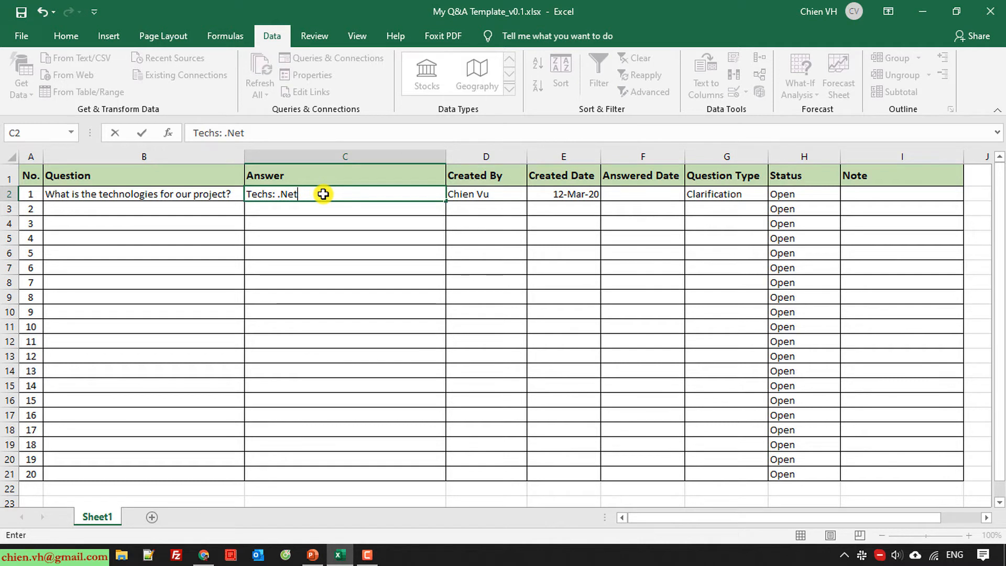
pyautogui.write(' MVC, SQL, JQuery')
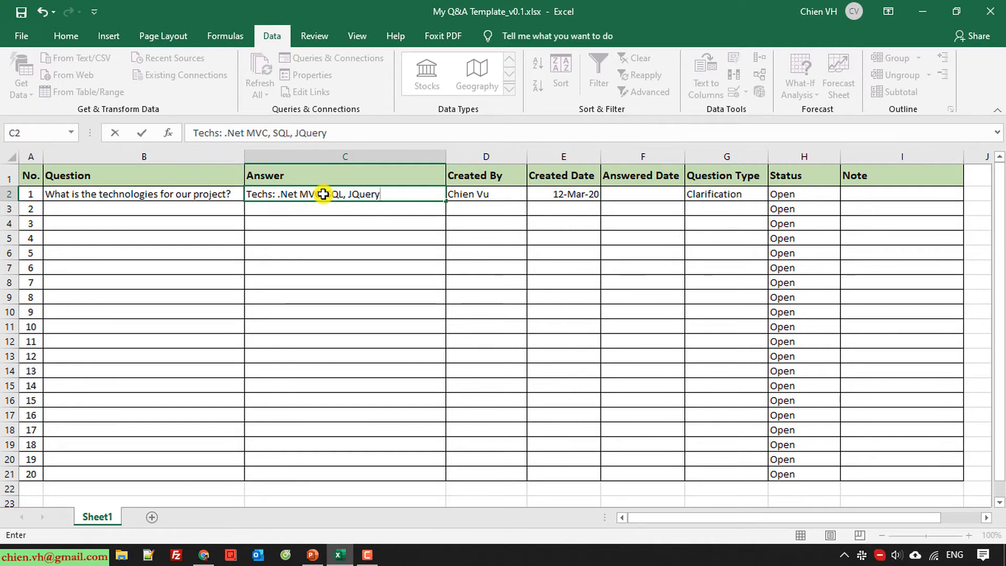
pyautogui.press('Return')
pyautogui.click(276, 266)
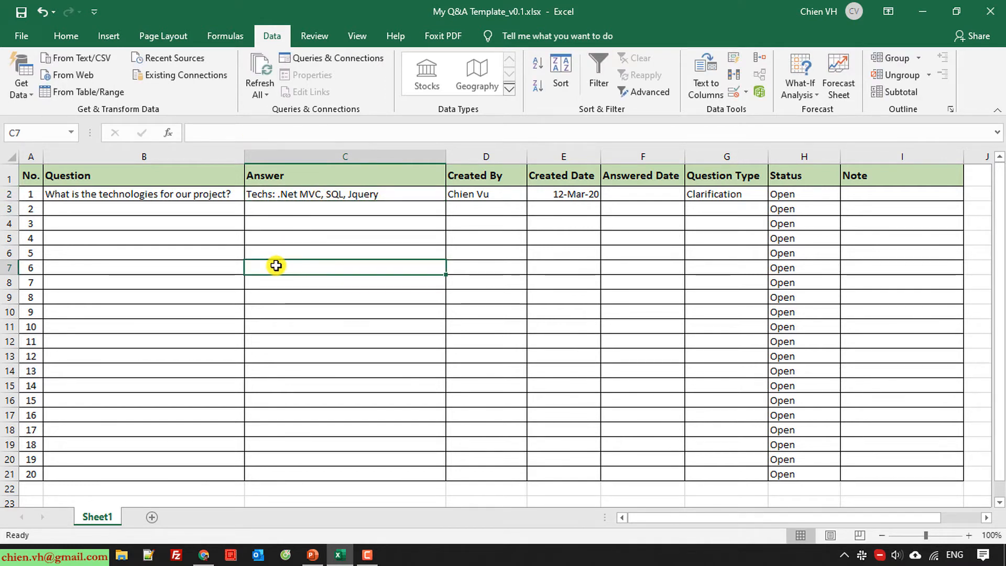
pyautogui.click(131, 195)
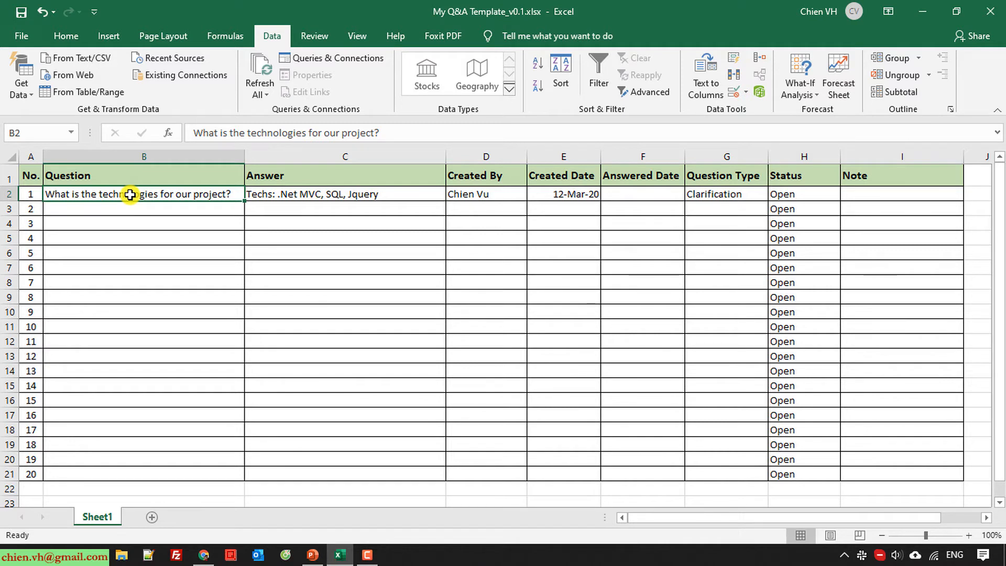
pyautogui.click(136, 308)
pyautogui.click(8, 192)
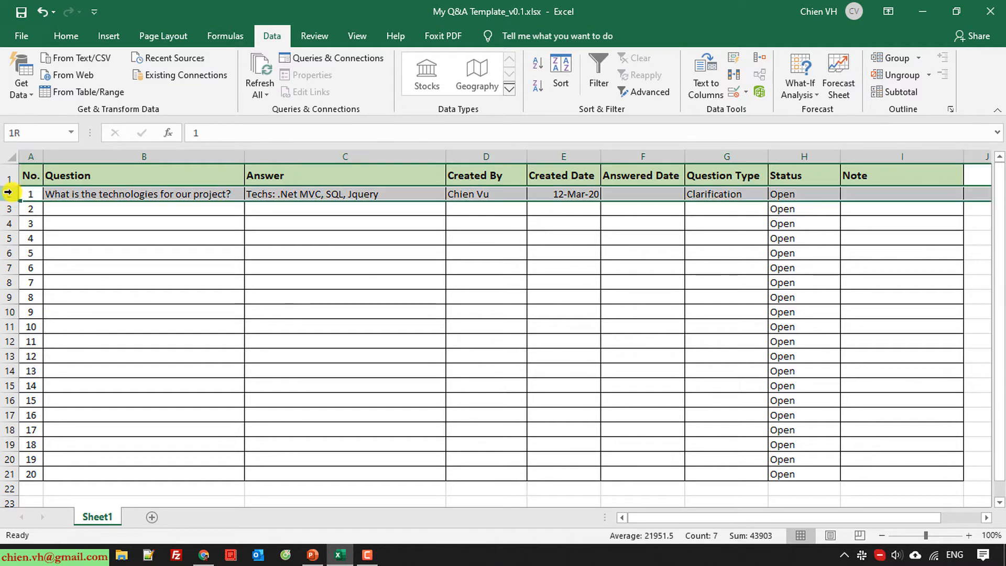
pyautogui.click(153, 257)
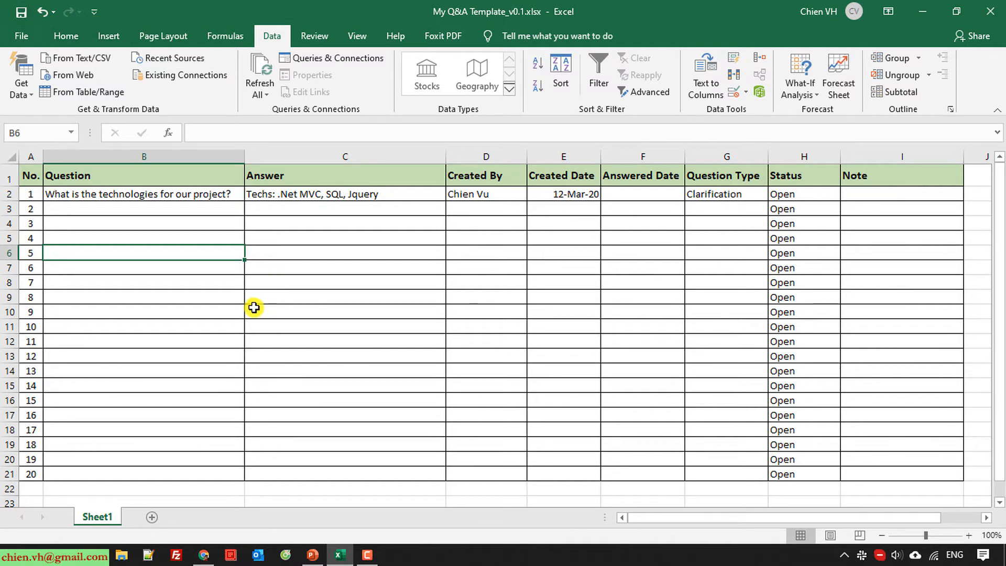
# Enter 15-Mar-20 as the first question's Answered Date in F2
pyautogui.click(637, 194)
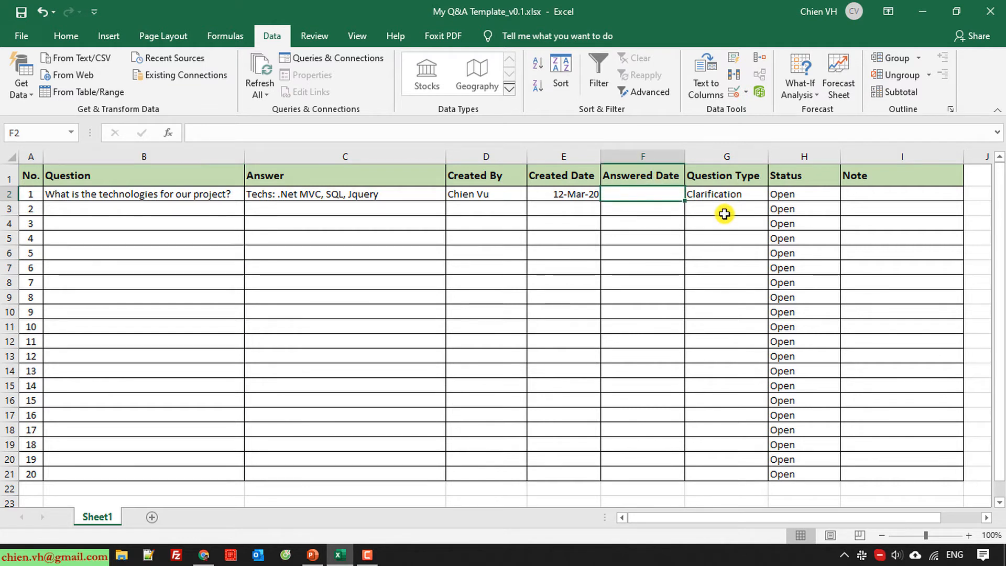
pyautogui.write('15')
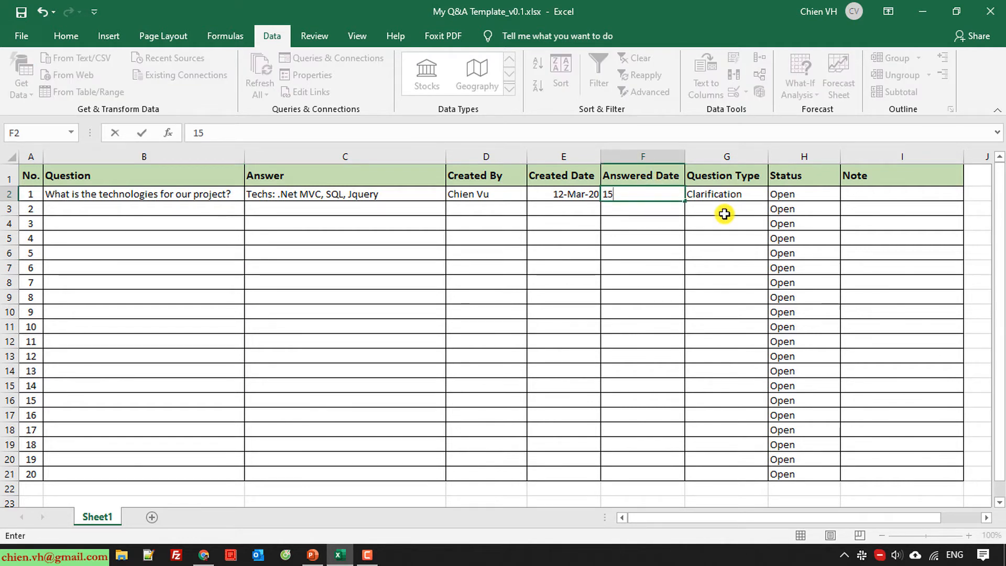
pyautogui.write('-M')
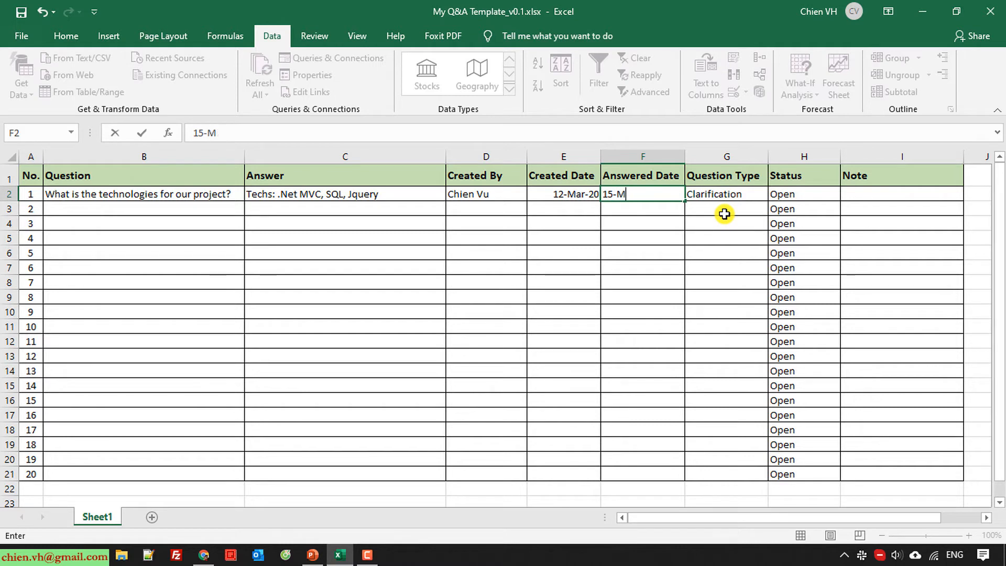
pyautogui.write('rar-20')
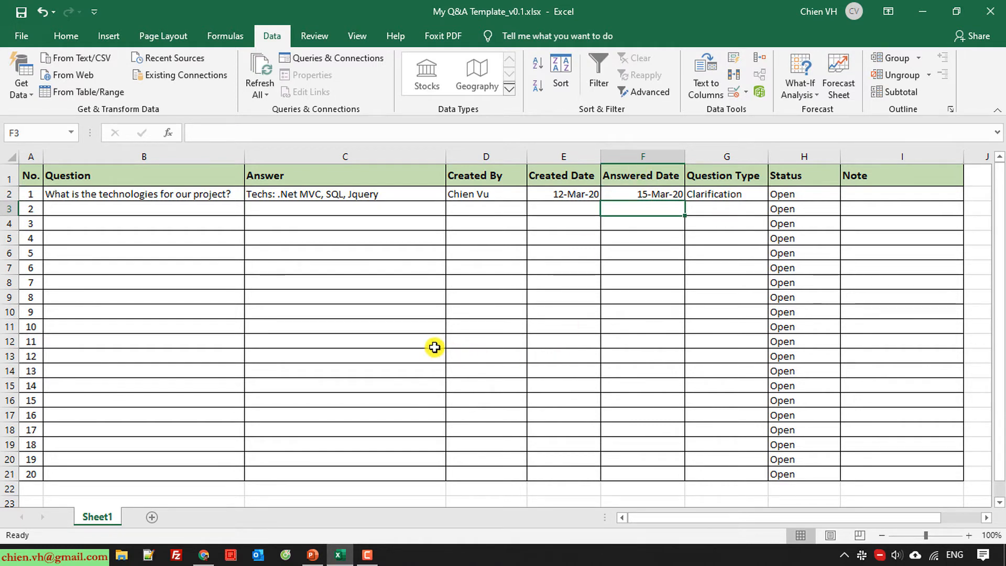
pyautogui.click(352, 323)
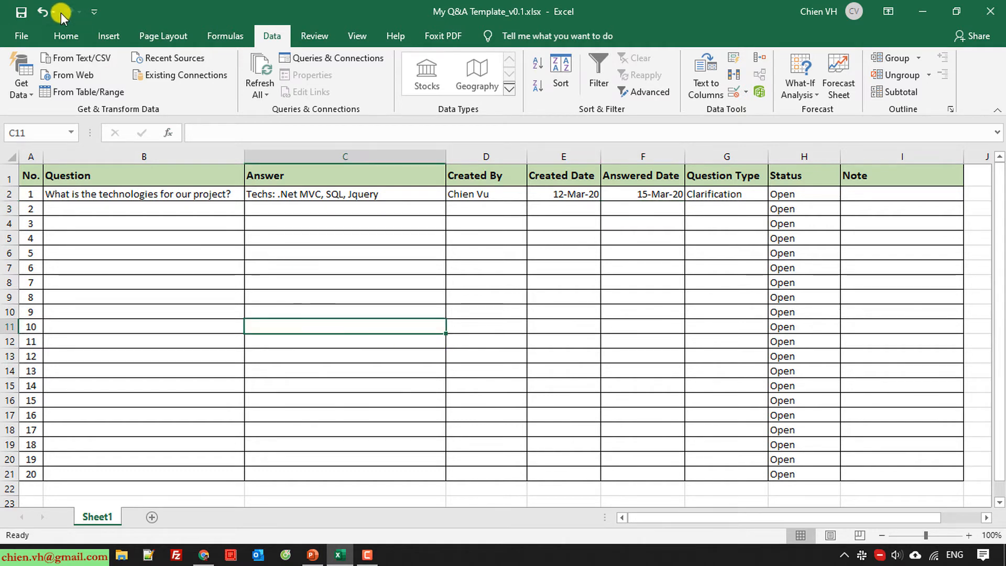
# Copy the whole first question row and paste it into the next 13 rows, through No. 14
pyautogui.click(89, 209)
pyautogui.click(135, 193)
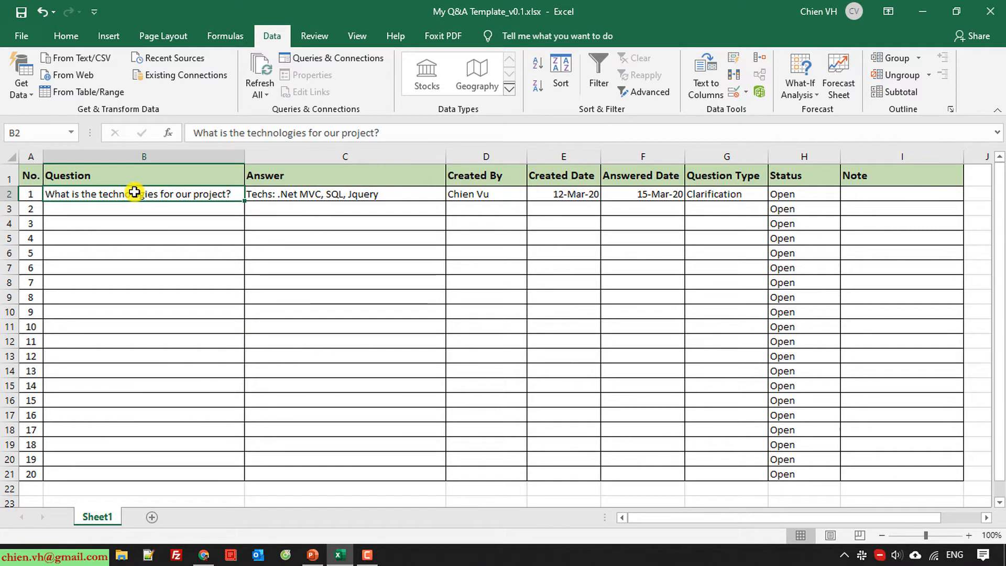
pyautogui.click(4, 193)
pyautogui.hotkey('ctrl', 'c')
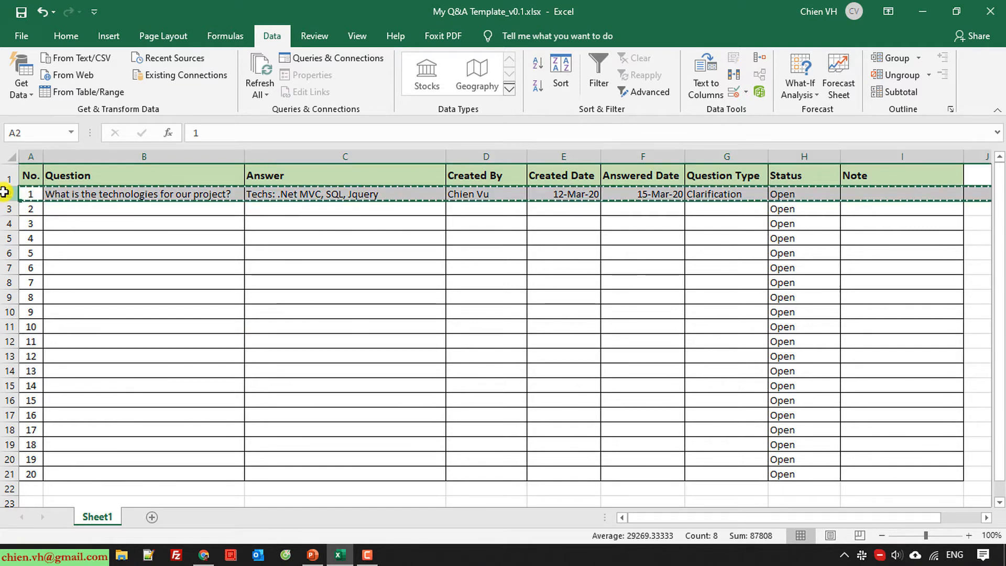
pyautogui.click(67, 195)
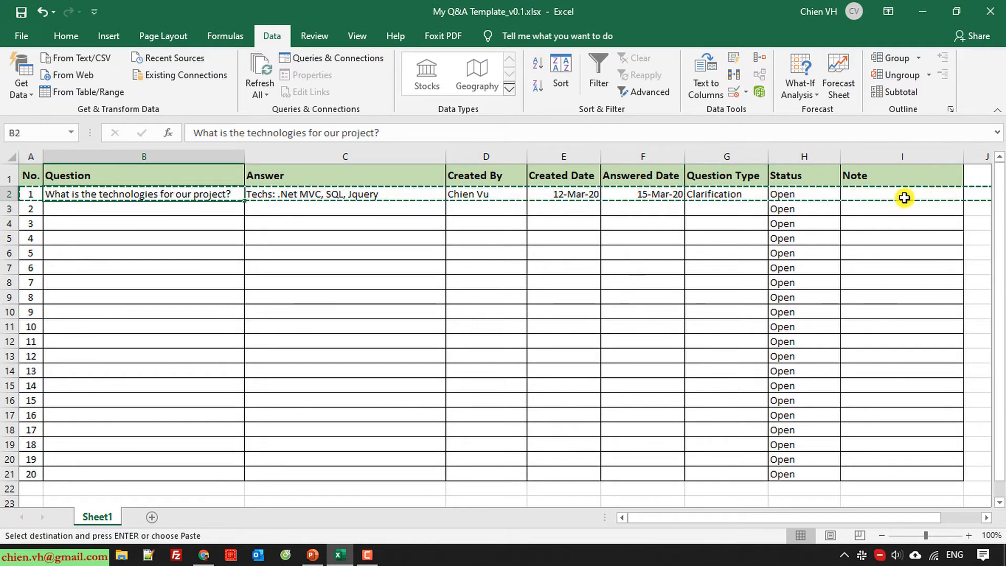
pyautogui.click(162, 207)
pyautogui.hotkey('ctrl', 'v')
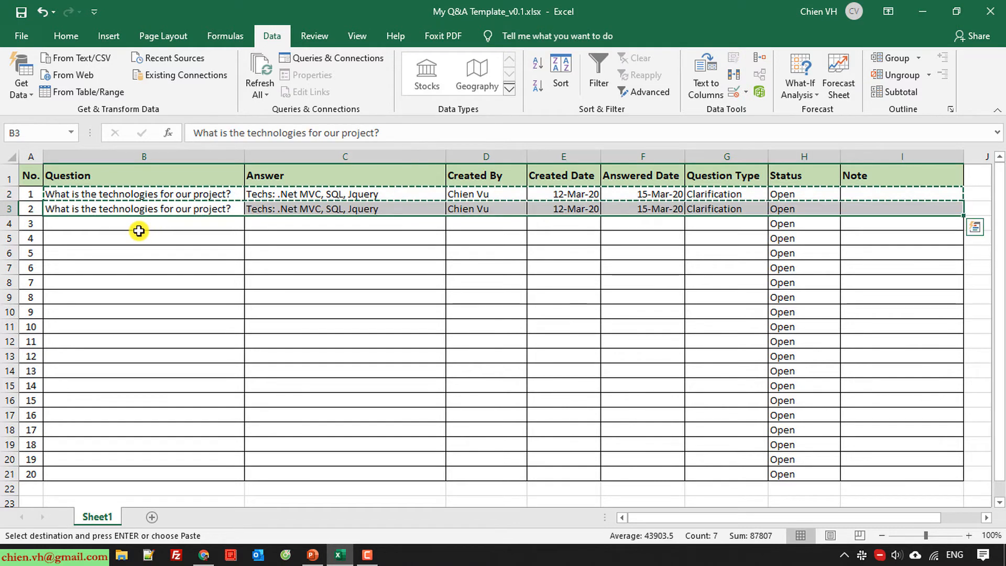
pyautogui.click(138, 229)
pyautogui.hotkey('ctrl', 'v')
pyautogui.click(136, 240)
pyautogui.hotkey('ctrl', 'v')
pyautogui.click(132, 254)
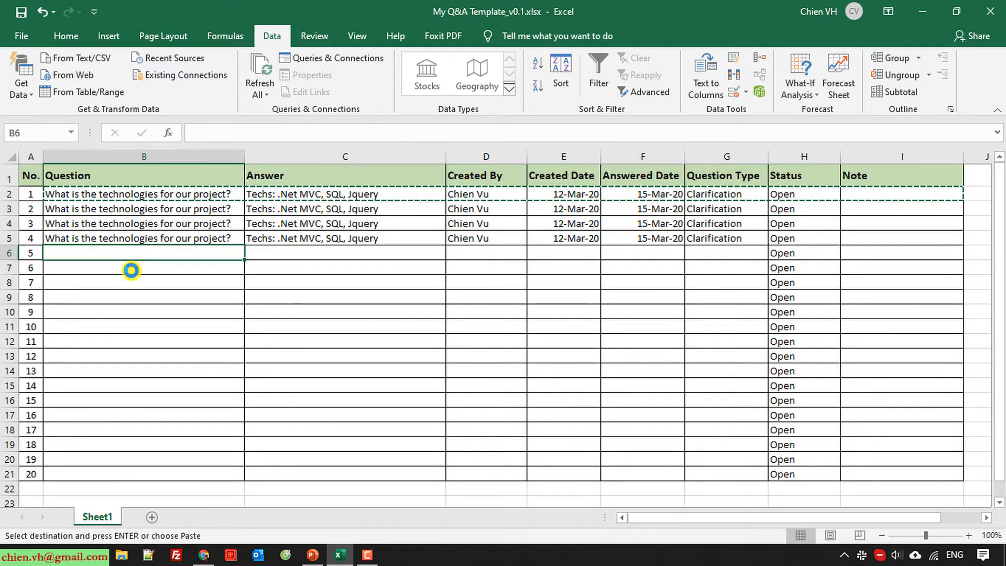
pyautogui.hotkey('ctrl', 'v')
pyautogui.click(131, 269)
pyautogui.hotkey('ctrl', 'v')
pyautogui.click(130, 283)
pyautogui.hotkey('ctrl', 'v')
pyautogui.click(131, 296)
pyautogui.hotkey('ctrl', 'v')
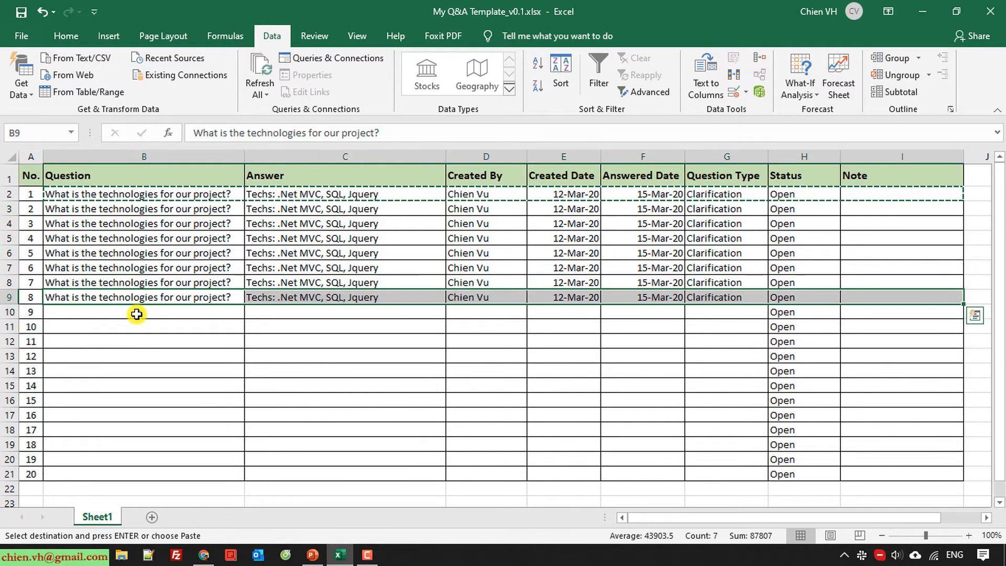
pyautogui.click(137, 314)
pyautogui.hotkey('ctrl', 'v')
pyautogui.click(139, 326)
pyautogui.hotkey('ctrl', 'v')
pyautogui.click(140, 342)
pyautogui.hotkey('ctrl', 'v')
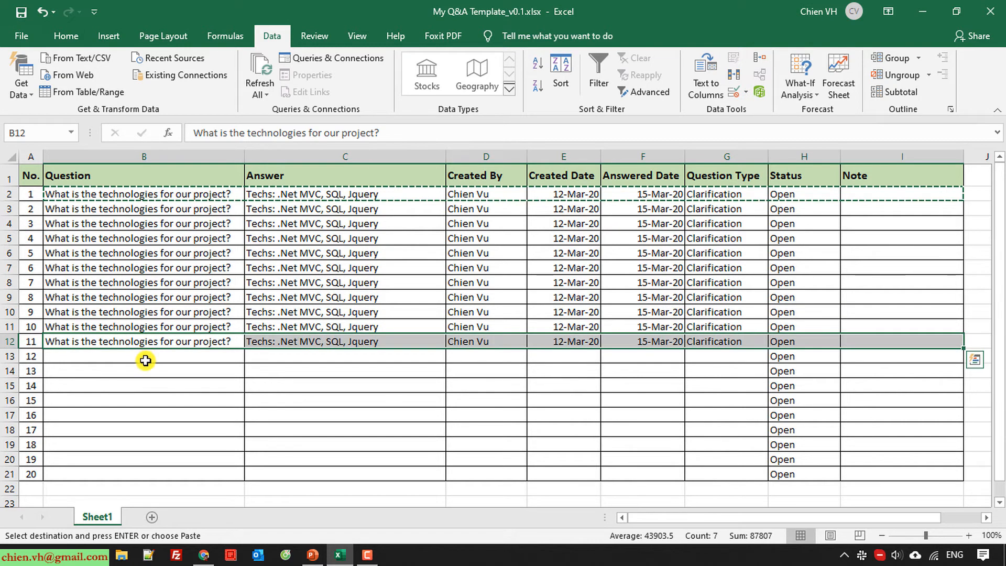
pyautogui.click(145, 361)
pyautogui.hotkey('ctrl', 'v')
pyautogui.click(147, 370)
pyautogui.hotkey('ctrl', 'v')
pyautogui.click(157, 397)
pyautogui.hotkey('ctrl', 'v')
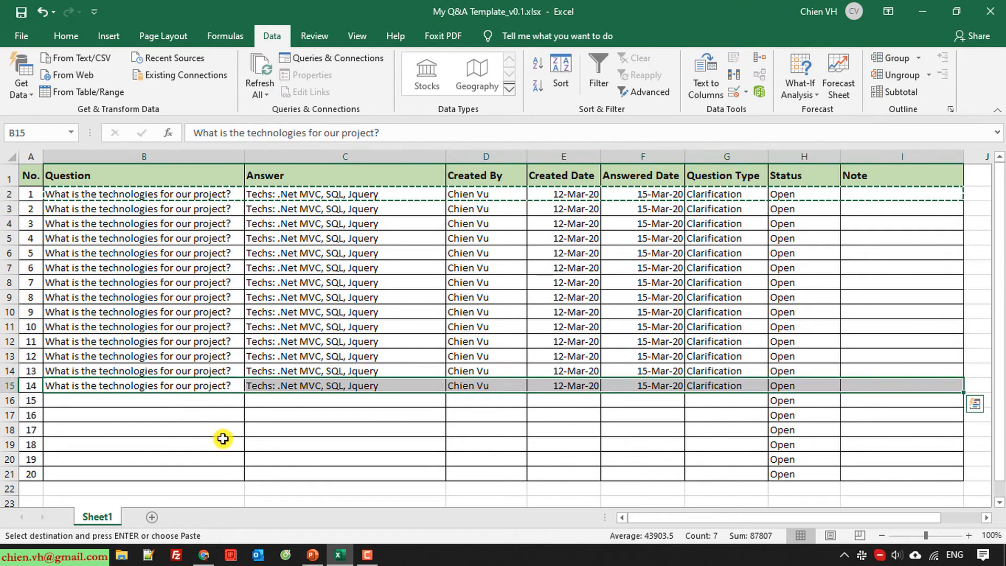
pyautogui.press('Escape')
pyautogui.click(297, 456)
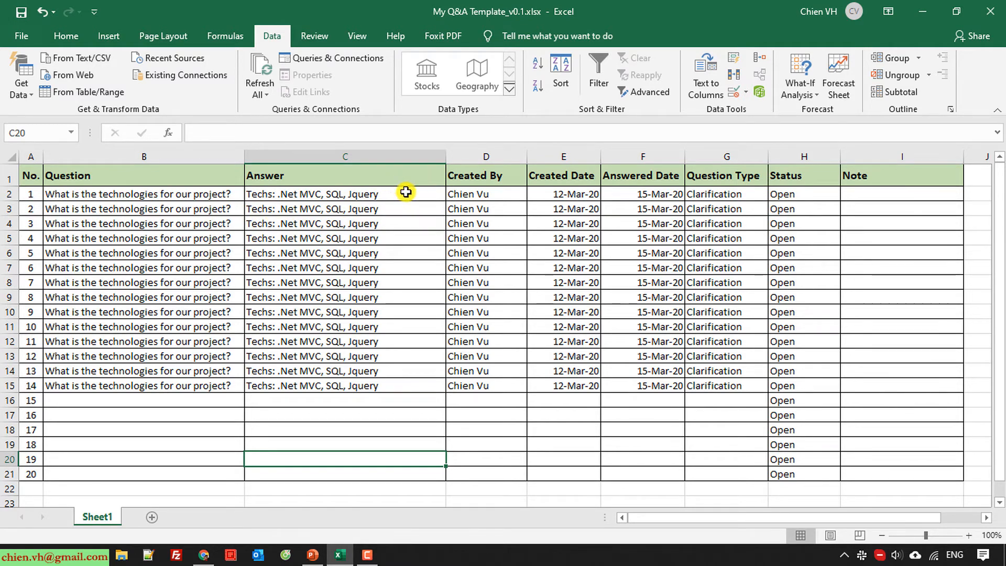
# Choose Close in H2, In Progress in H3 and Cancel in H4 from the Status dropdowns
pyautogui.click(821, 197)
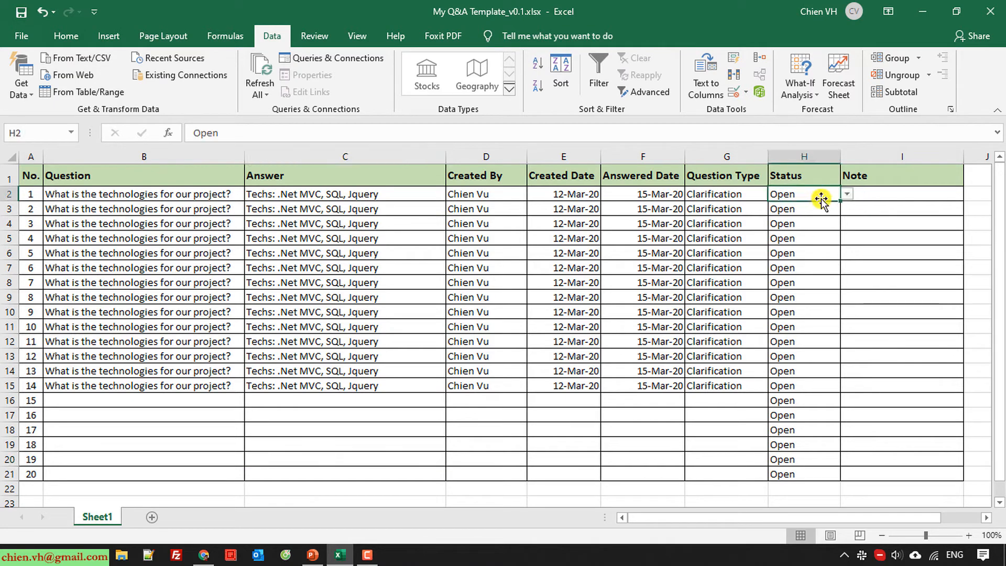
pyautogui.click(846, 194)
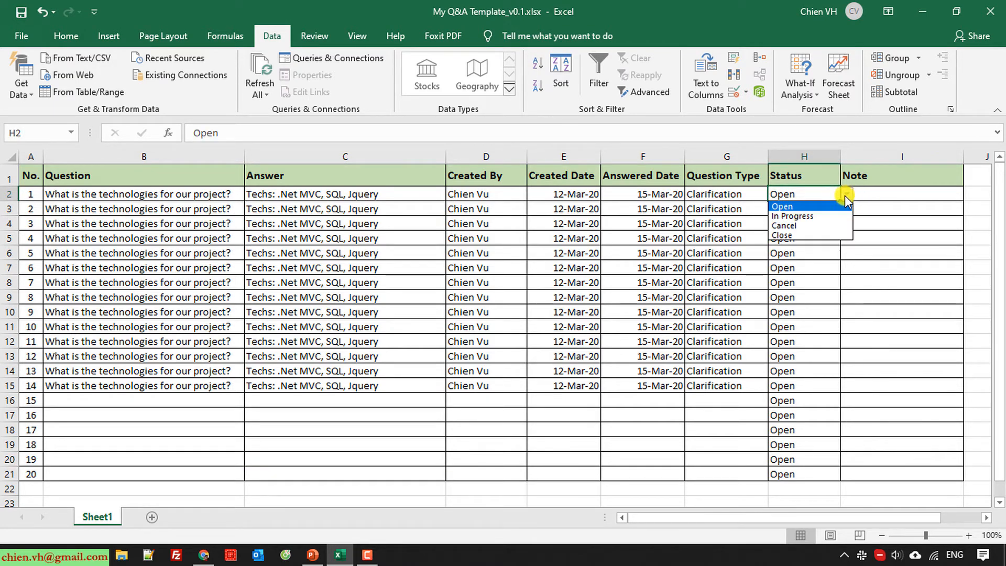
pyautogui.click(787, 236)
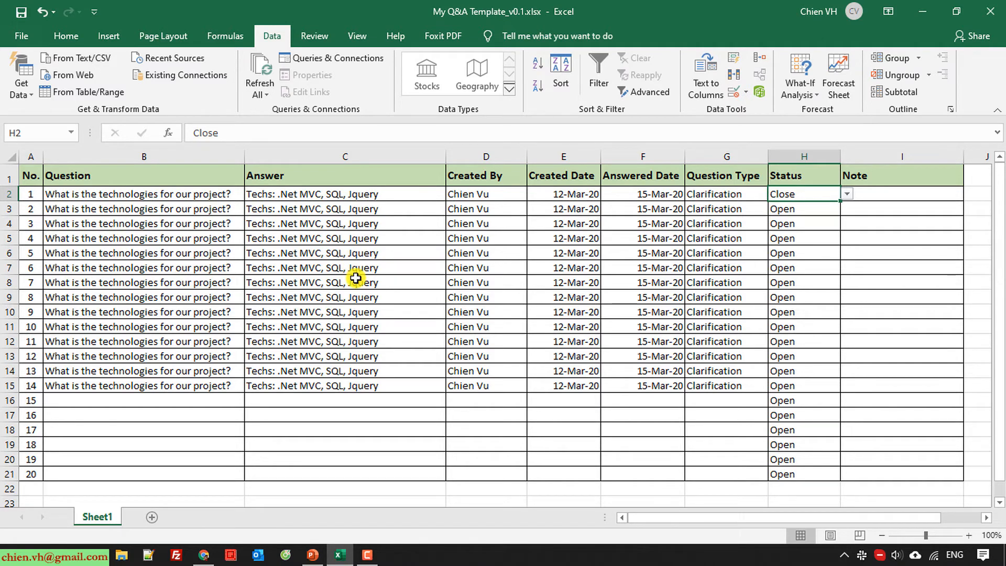
pyautogui.click(832, 210)
pyautogui.click(848, 209)
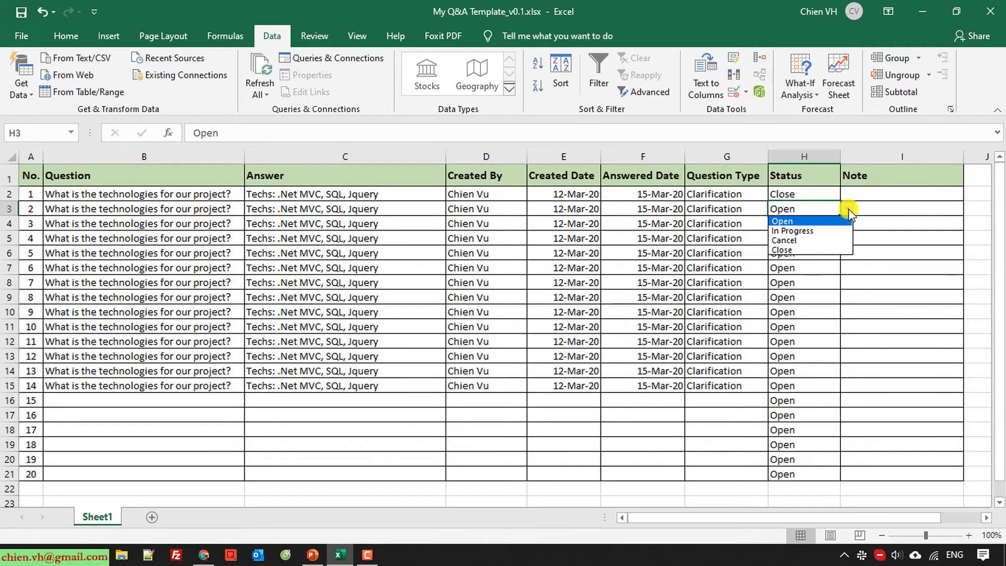
pyautogui.click(792, 231)
pyautogui.click(797, 283)
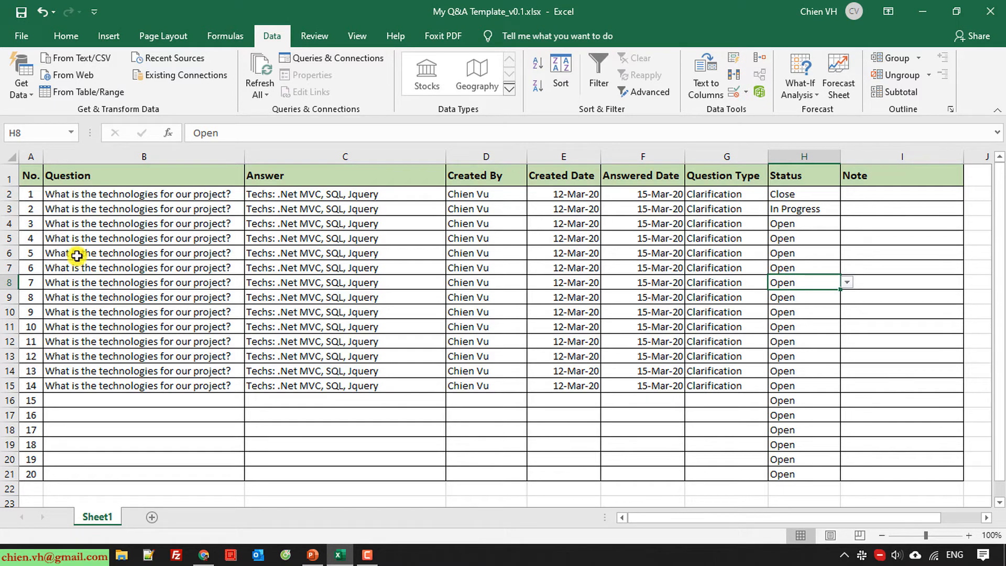
pyautogui.click(5, 223)
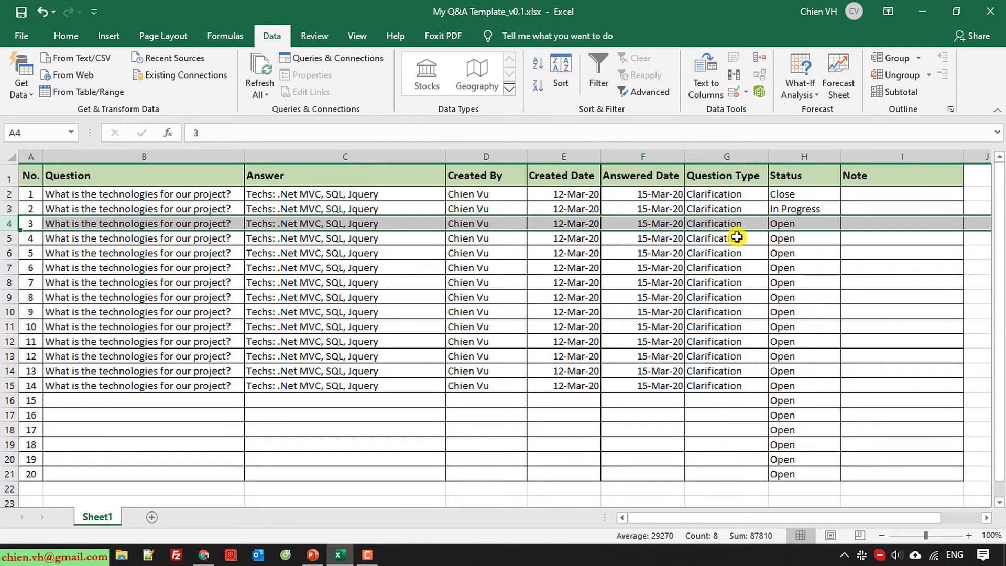
pyautogui.click(832, 230)
pyautogui.click(846, 223)
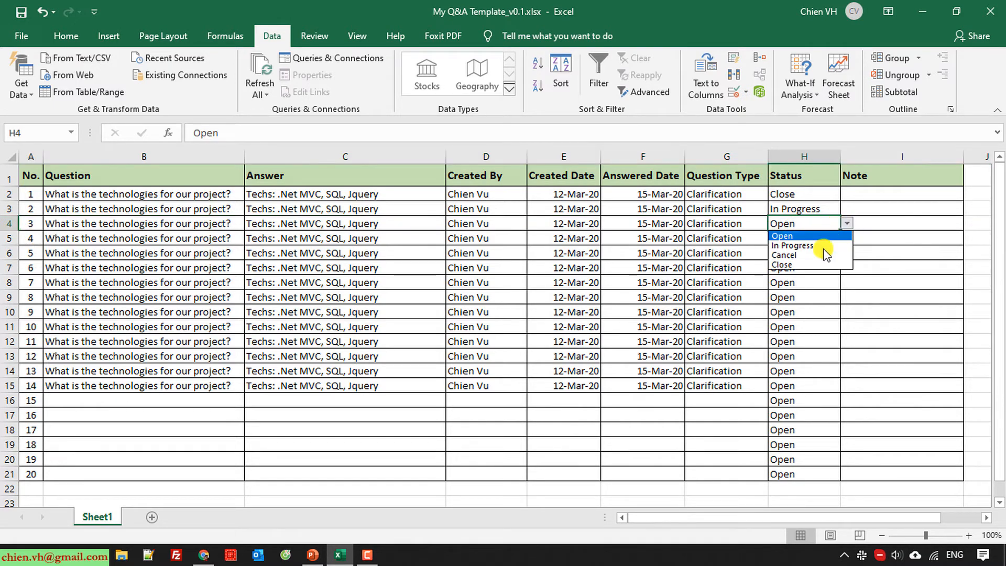
pyautogui.click(813, 253)
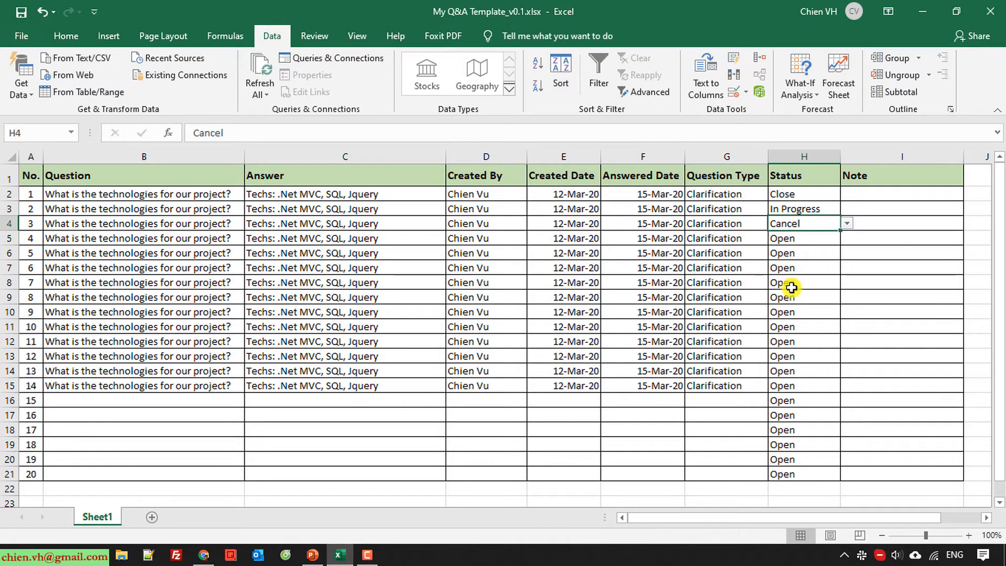
pyautogui.click(700, 381)
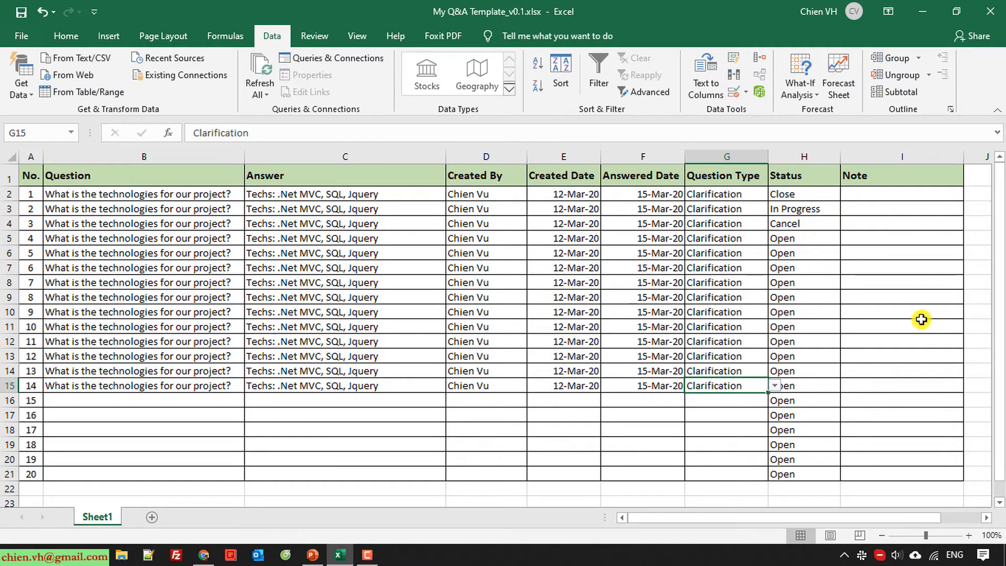
pyautogui.moveTo(33, 194); pyautogui.dragTo(884, 221)
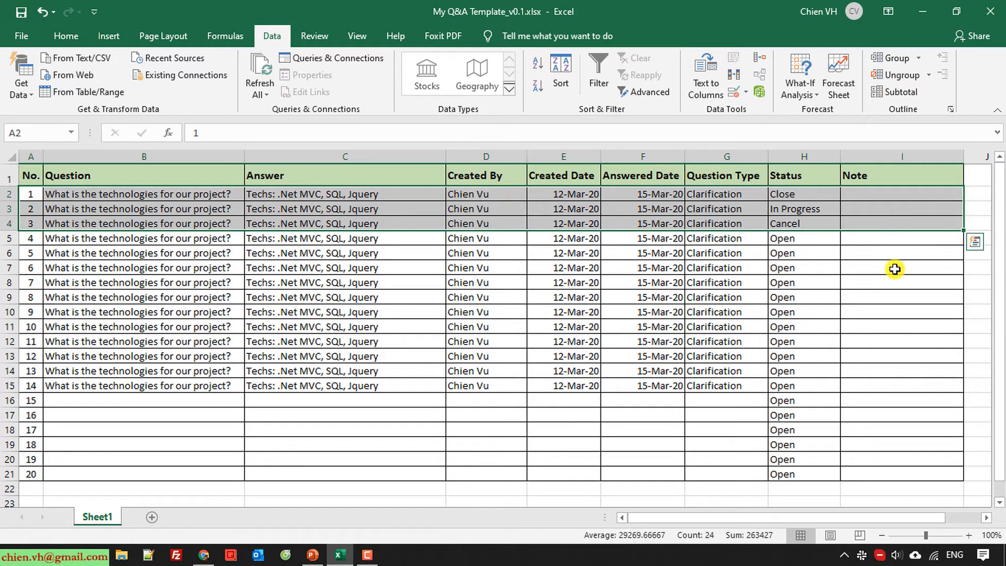
pyautogui.click(885, 281)
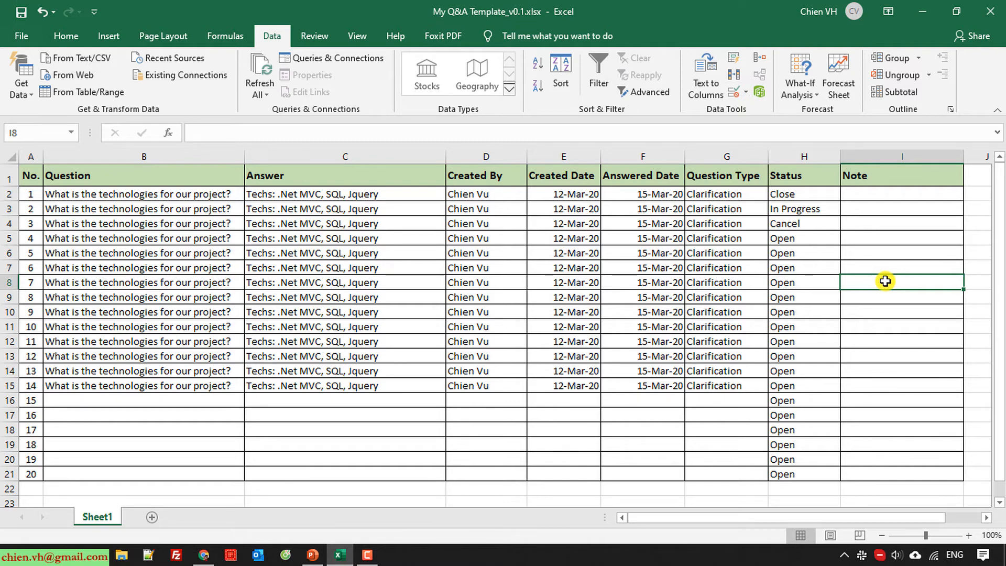
pyautogui.click(821, 198)
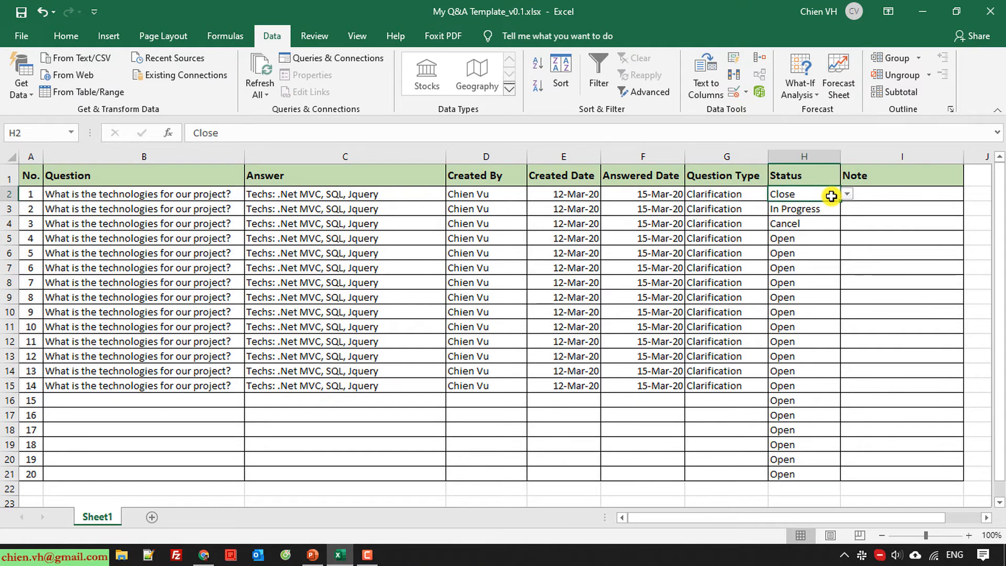
pyautogui.click(819, 375)
pyautogui.click(867, 345)
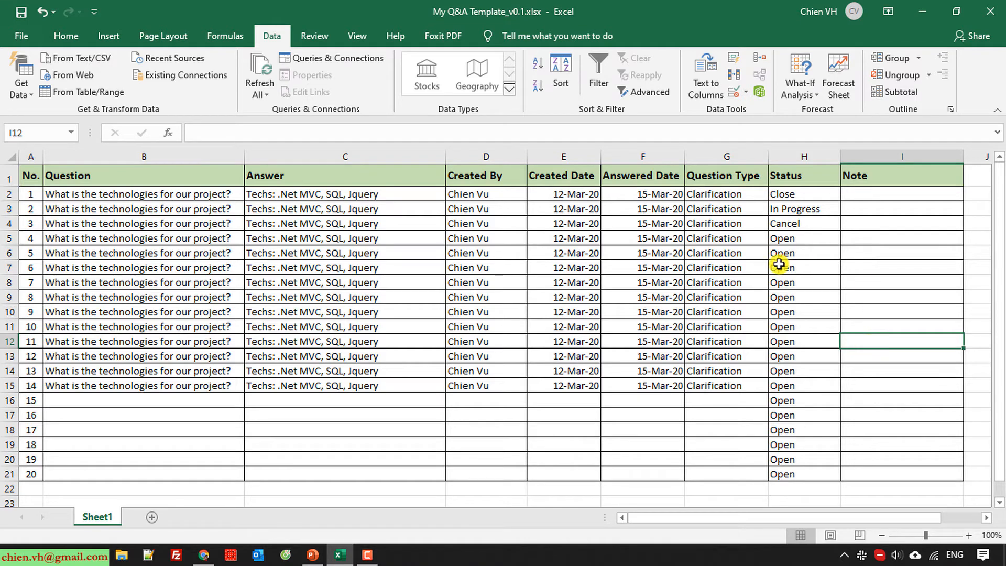
pyautogui.click(799, 198)
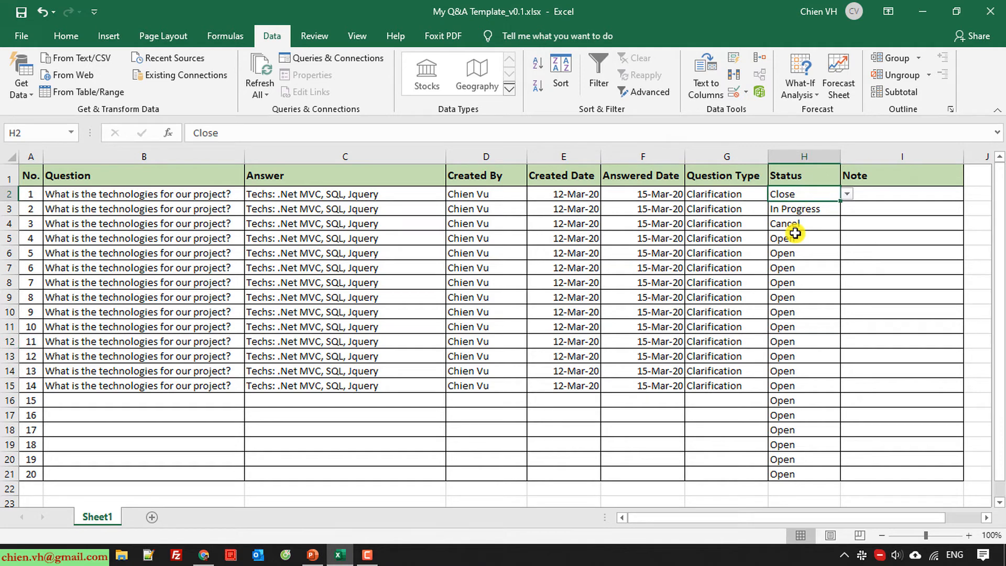
pyautogui.click(795, 233)
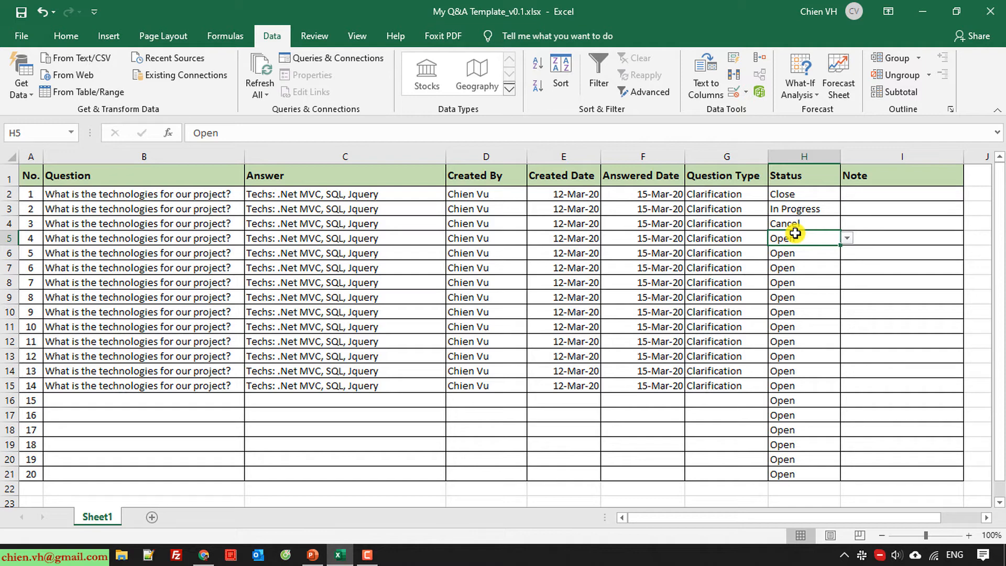
pyautogui.click(823, 199)
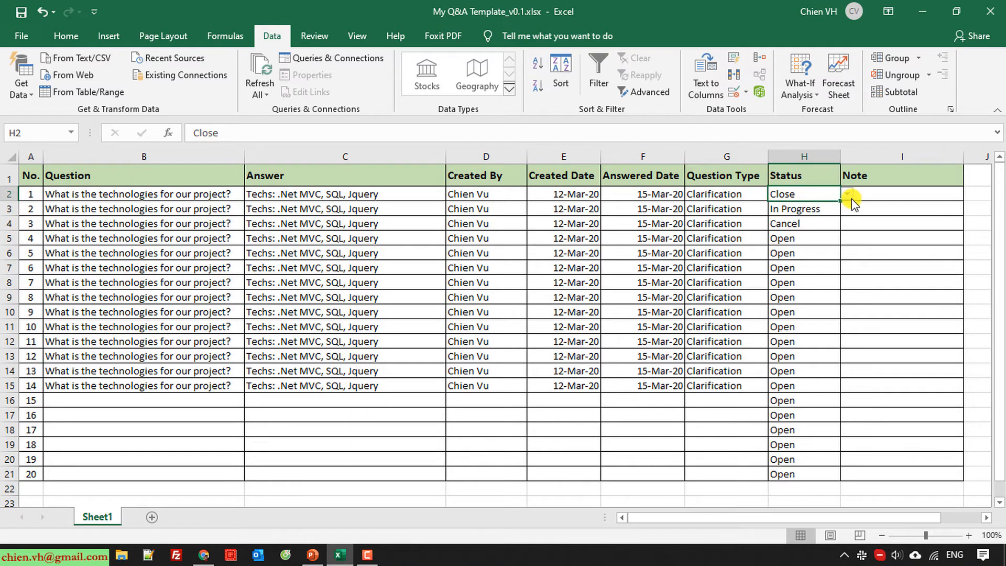
pyautogui.click(28, 193)
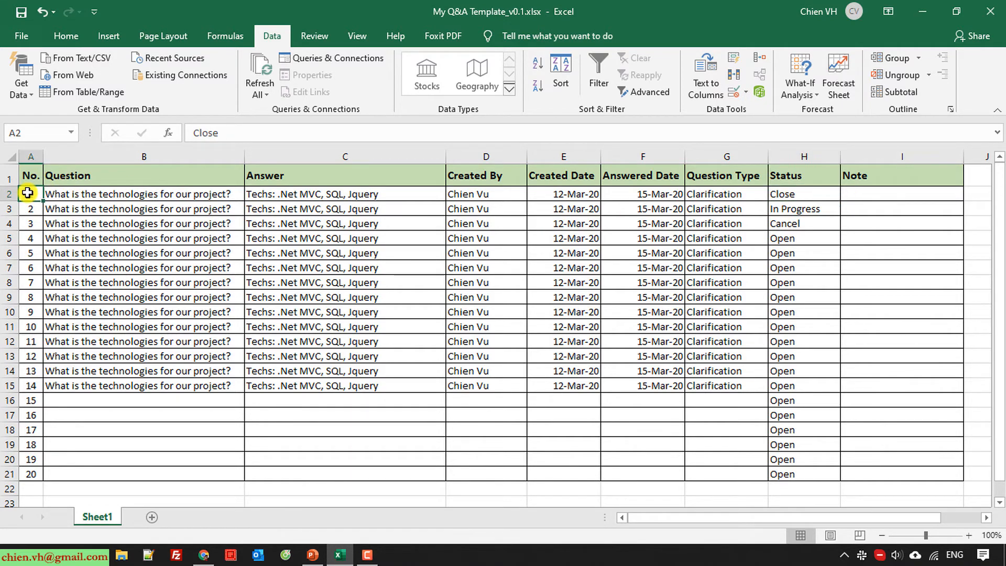
pyautogui.click(907, 195)
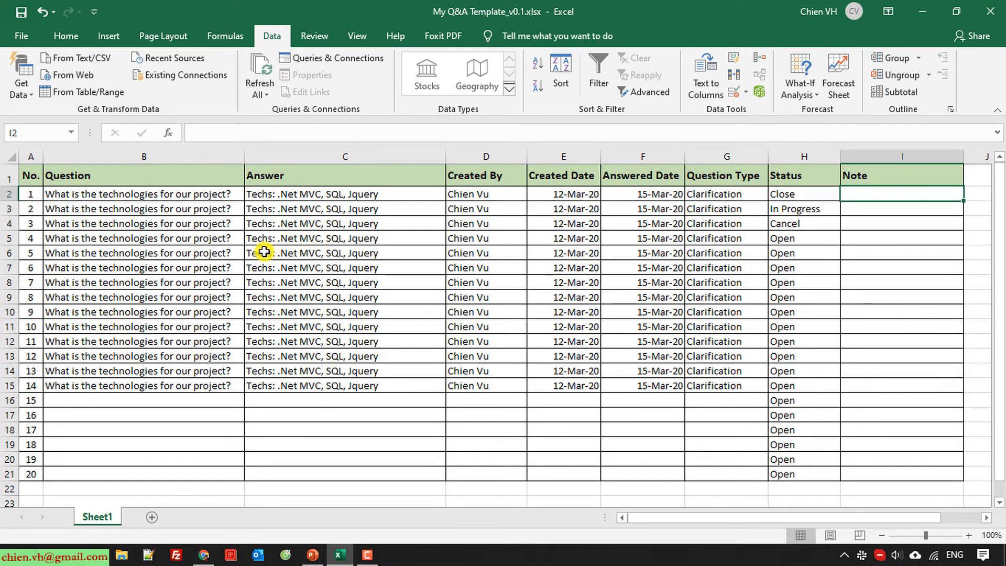
# Select the table body A2:I21 below the header row
pyautogui.click(34, 194)
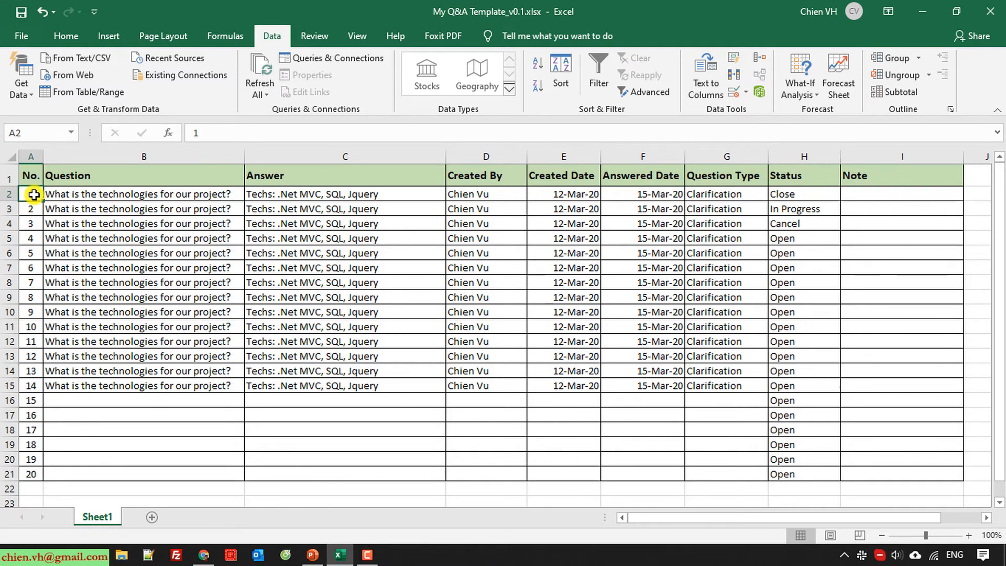
pyautogui.moveTo(34, 194); pyautogui.dragTo(159, 246)
pyautogui.moveTo(180, 255); pyautogui.dragTo(922, 473)
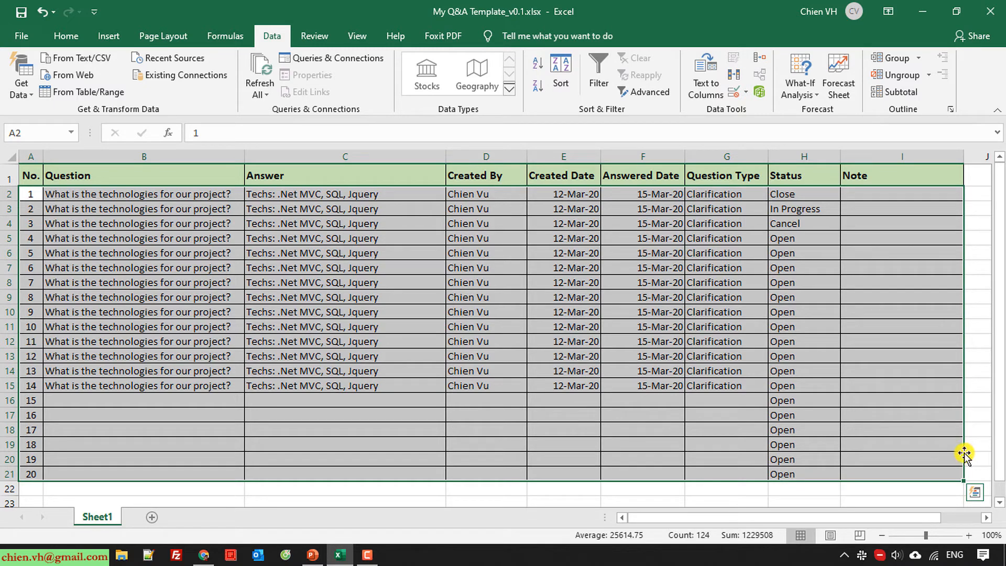
# Choose New Rule from Home > Conditional Formatting
pyautogui.click(67, 37)
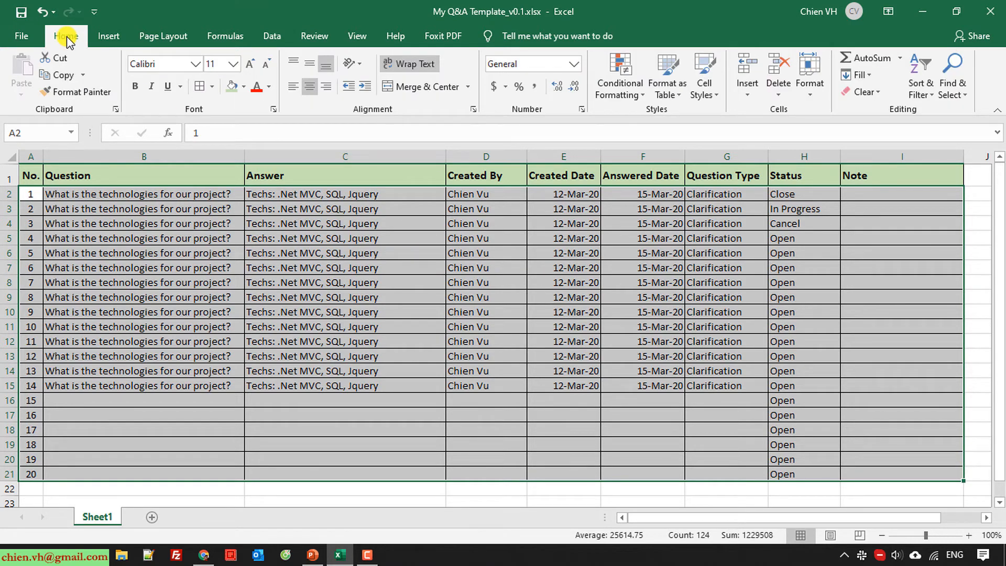
pyautogui.click(643, 96)
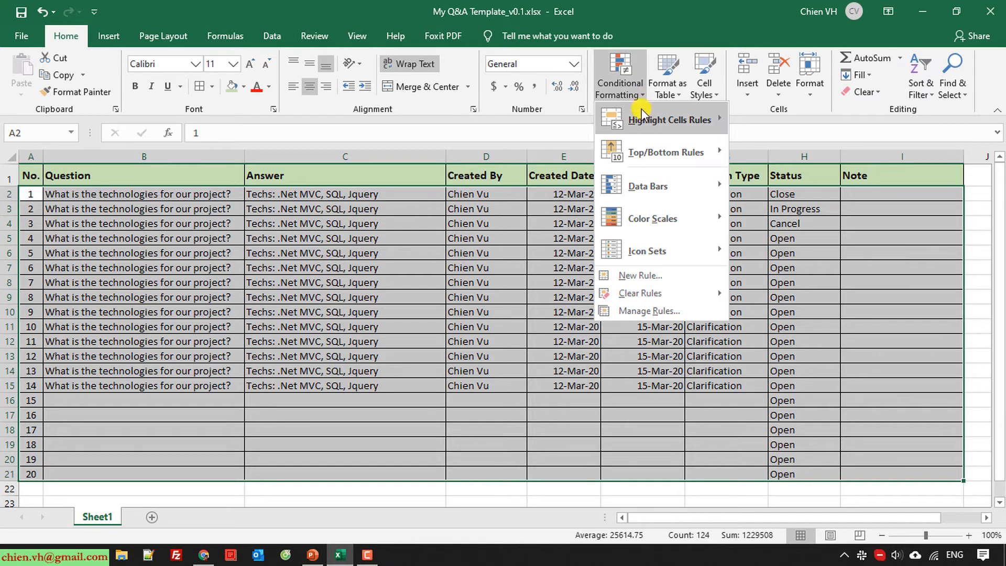
pyautogui.moveTo(644, 123)
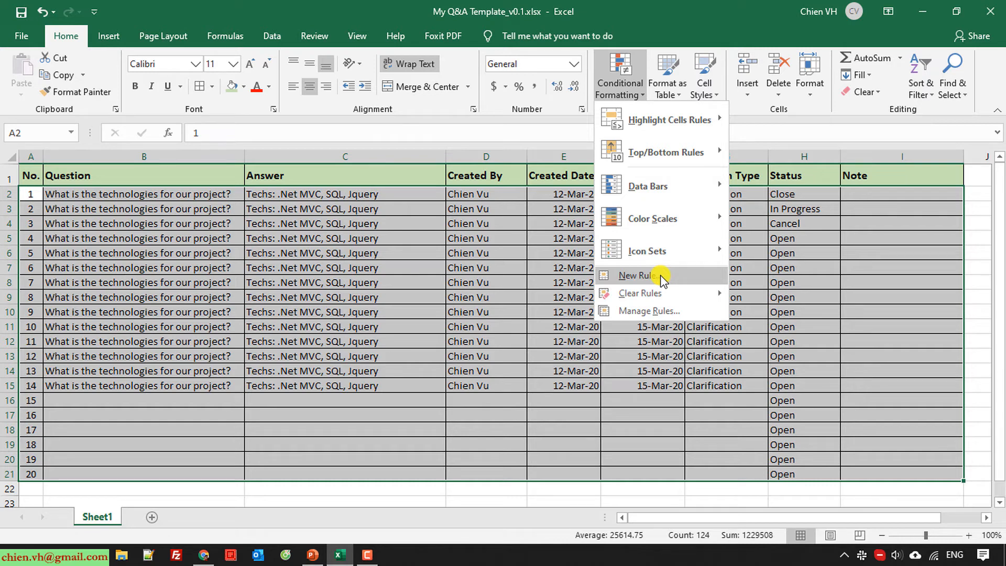
pyautogui.click(643, 277)
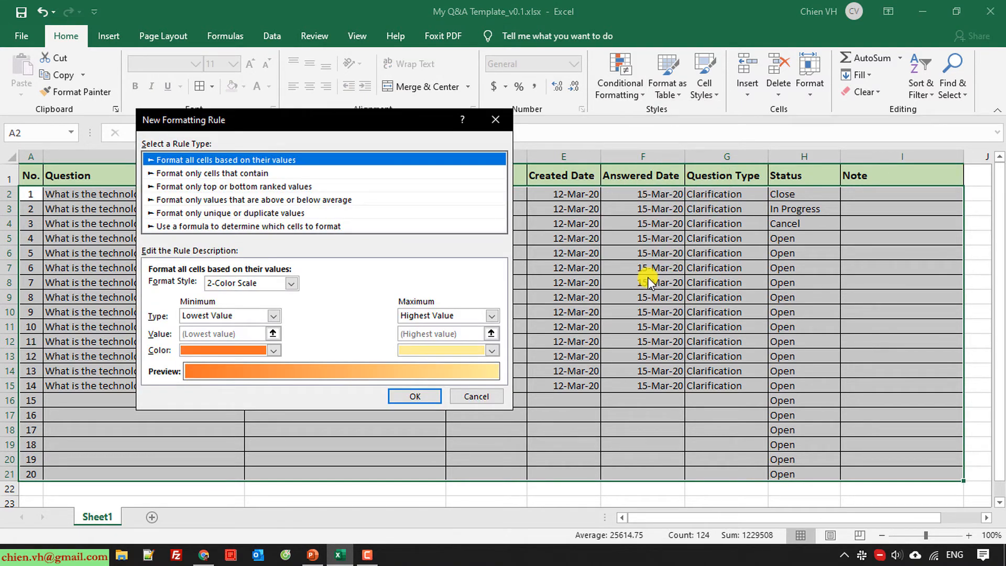
# Switch the rule type to a formula and enter =$H2="Close"
pyautogui.moveTo(315, 122); pyautogui.dragTo(388, 133)
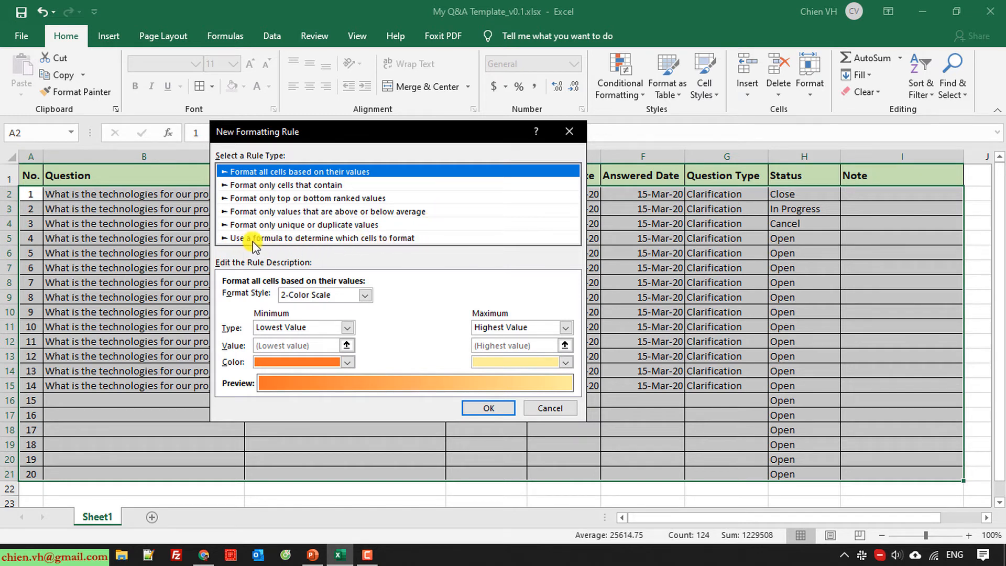
pyautogui.click(397, 238)
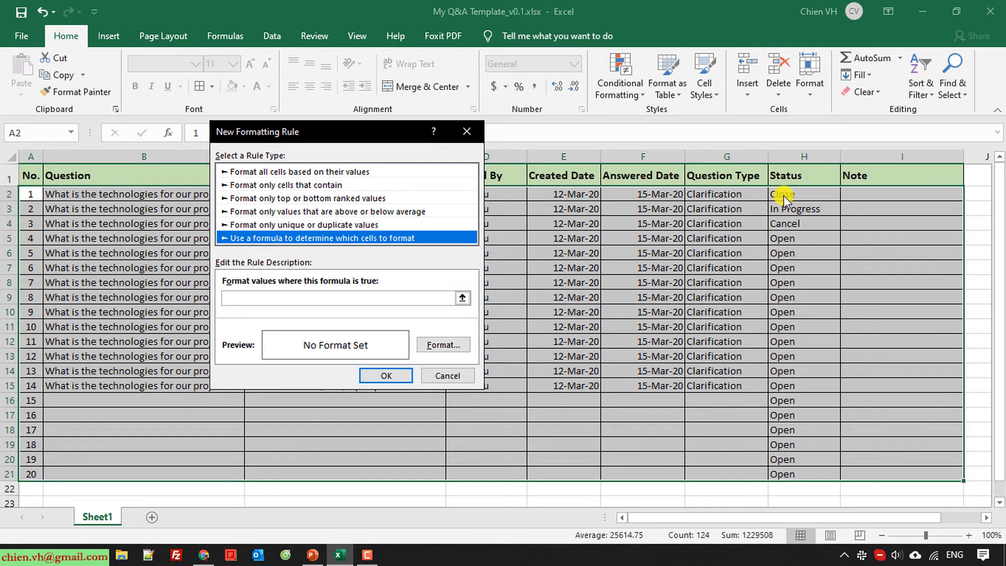
pyautogui.click(242, 302)
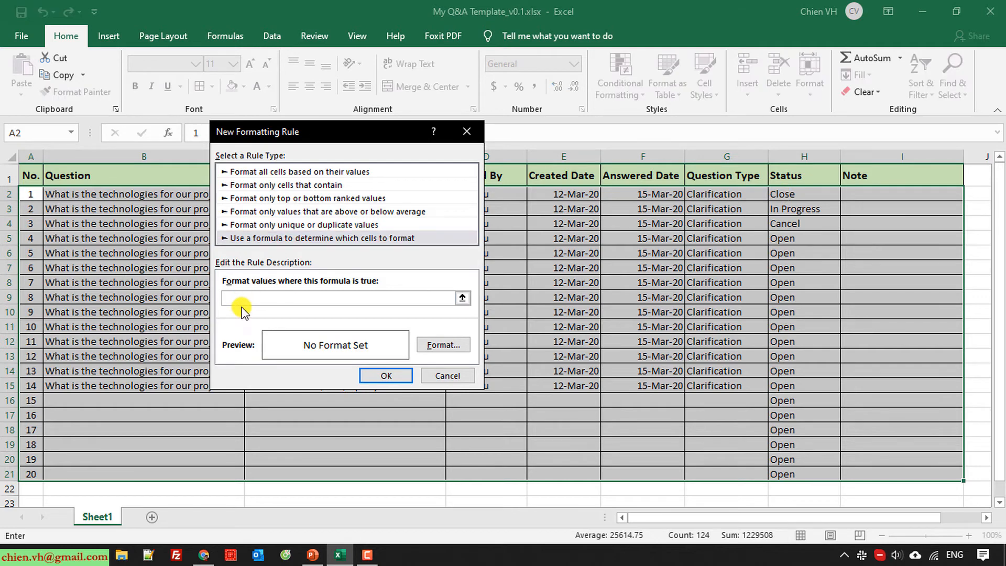
pyautogui.write('=$H2="Close')
# Give the Close-status rule a light grey fill and confirm both dialogs
pyautogui.click(443, 344)
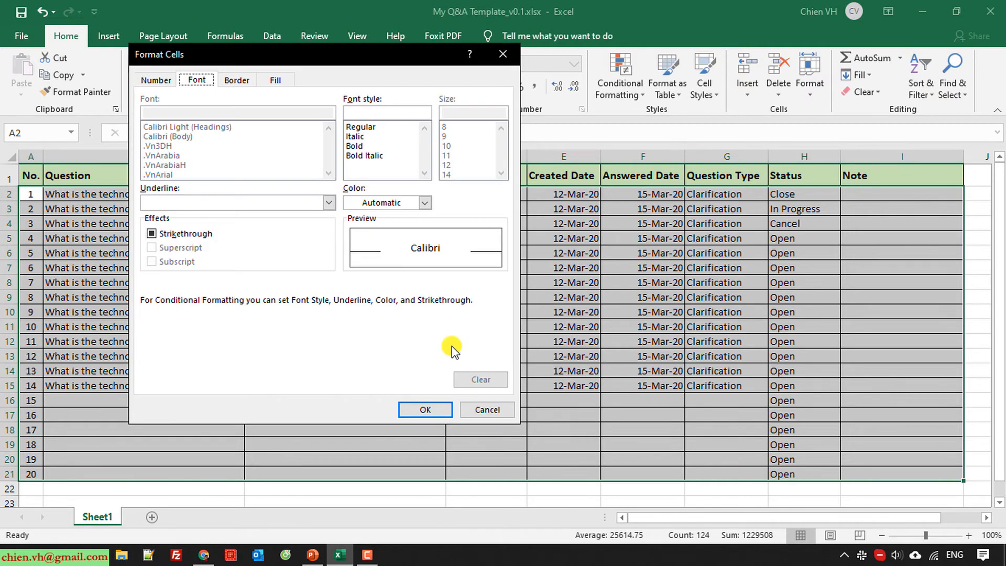
pyautogui.click(277, 81)
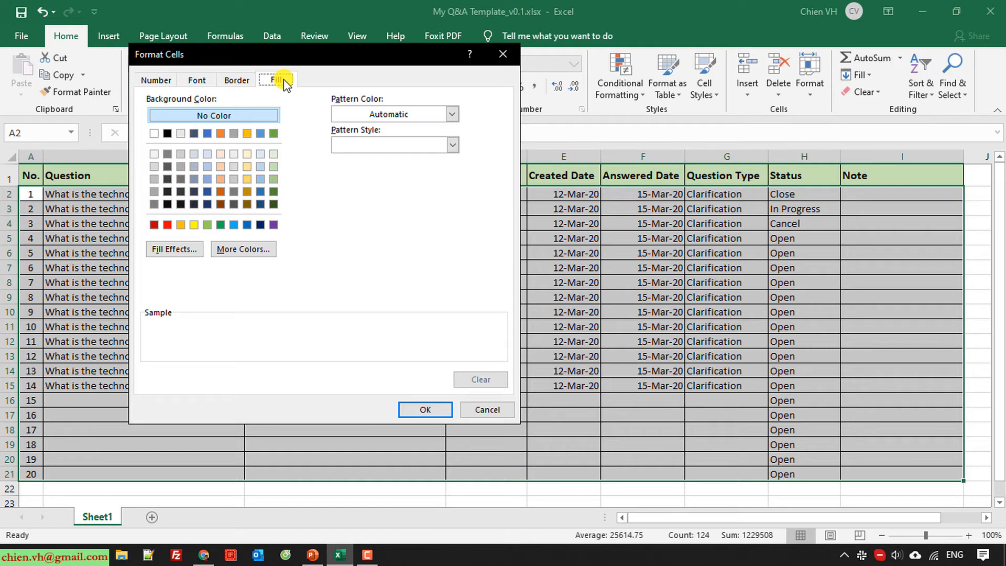
pyautogui.click(234, 167)
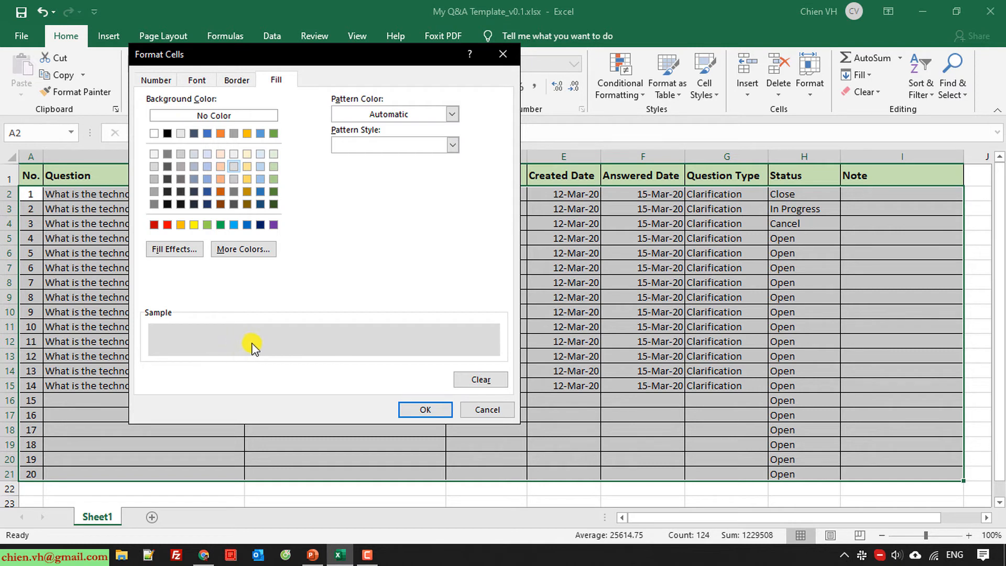
pyautogui.click(235, 154)
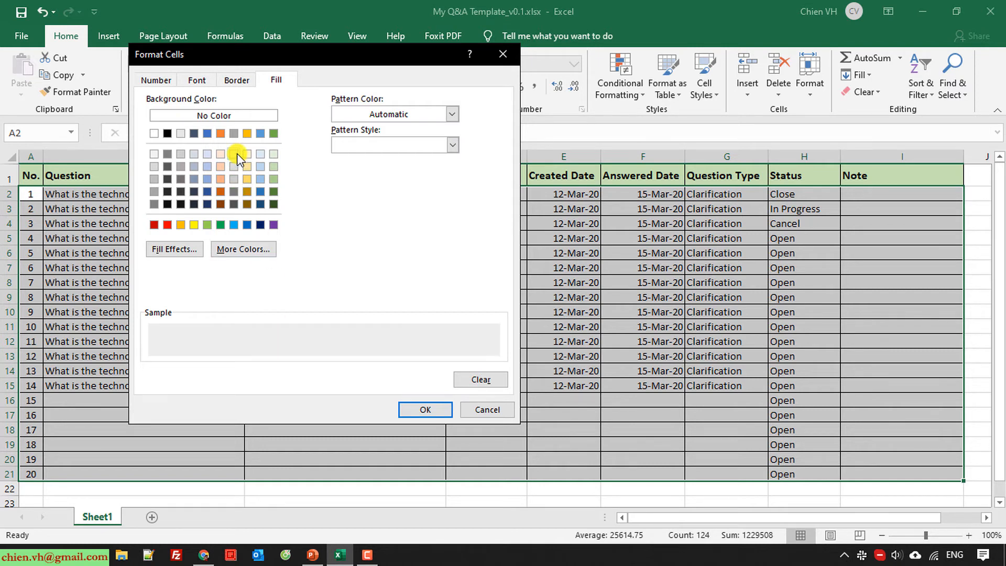
pyautogui.click(180, 167)
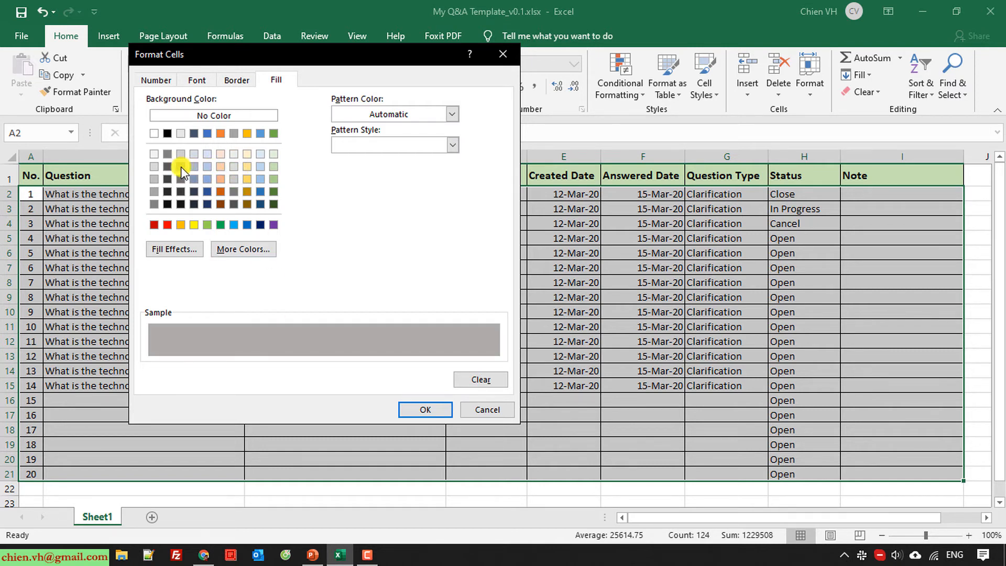
pyautogui.click(181, 154)
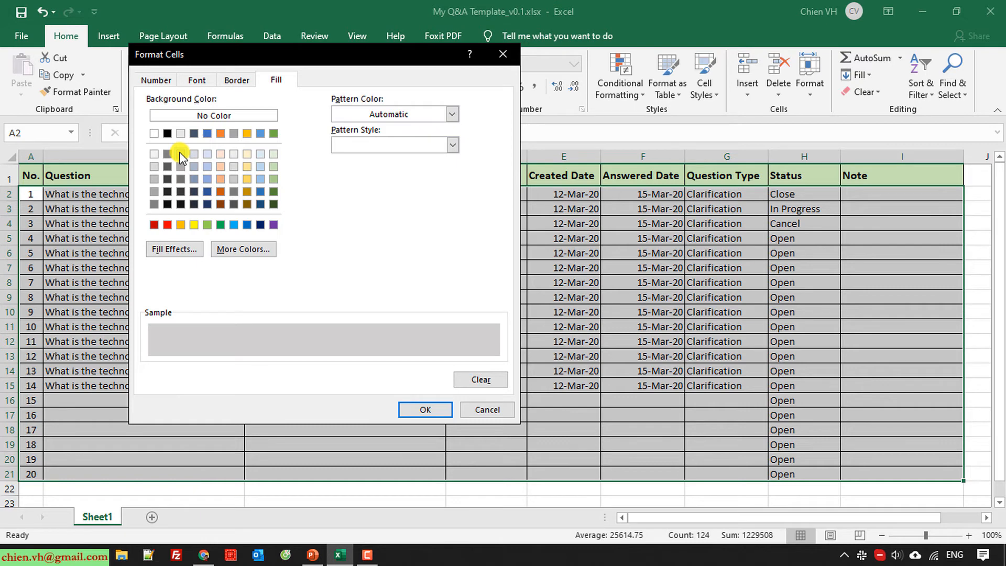
pyautogui.click(433, 411)
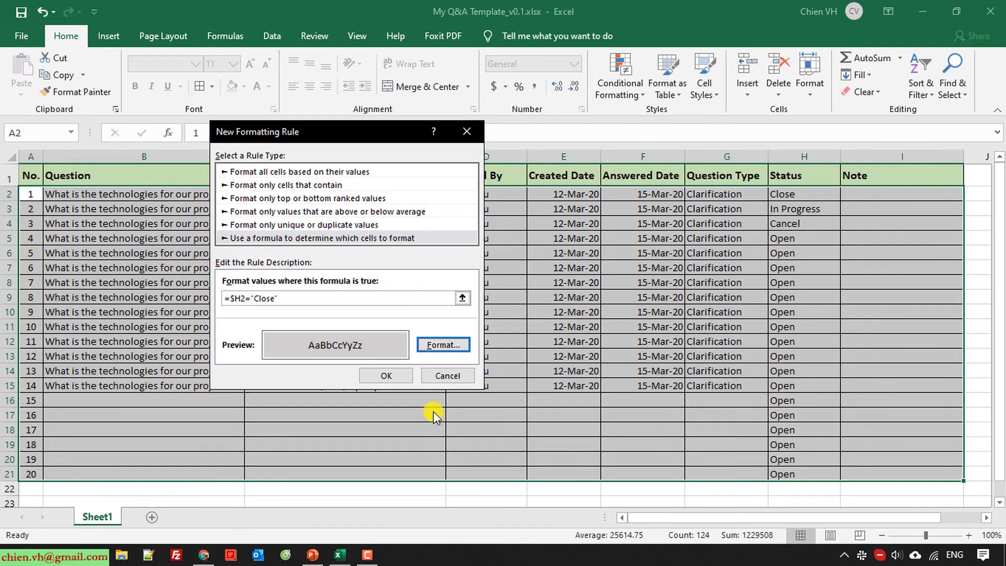
pyautogui.click(392, 375)
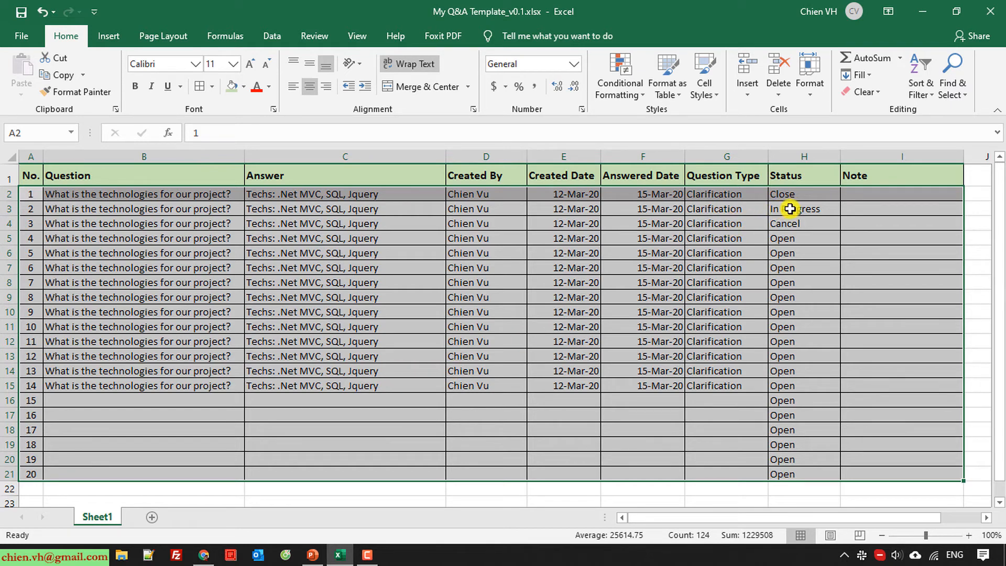
pyautogui.click(640, 95)
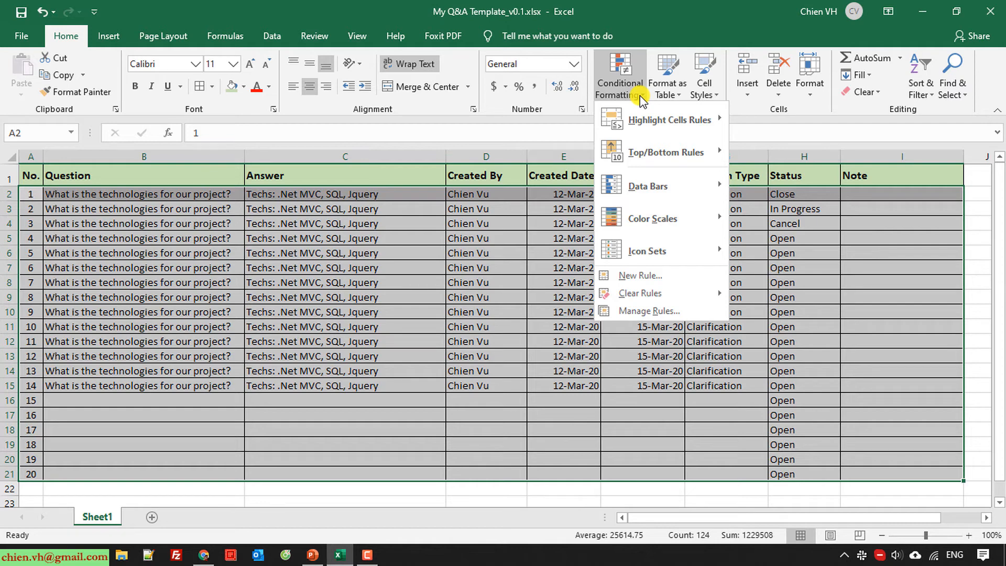
pyautogui.click(395, 303)
pyautogui.click(715, 367)
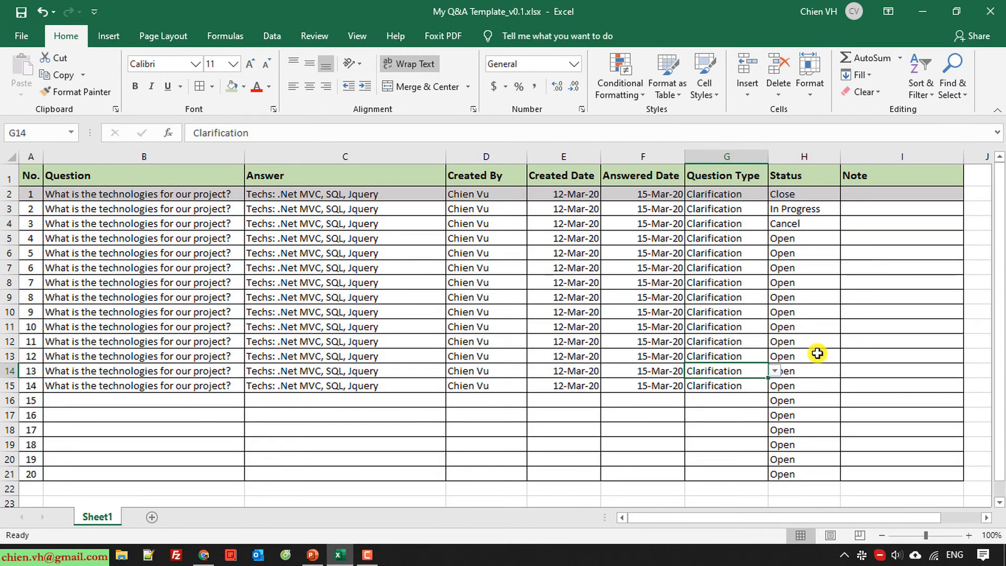
pyautogui.click(820, 196)
pyautogui.click(847, 195)
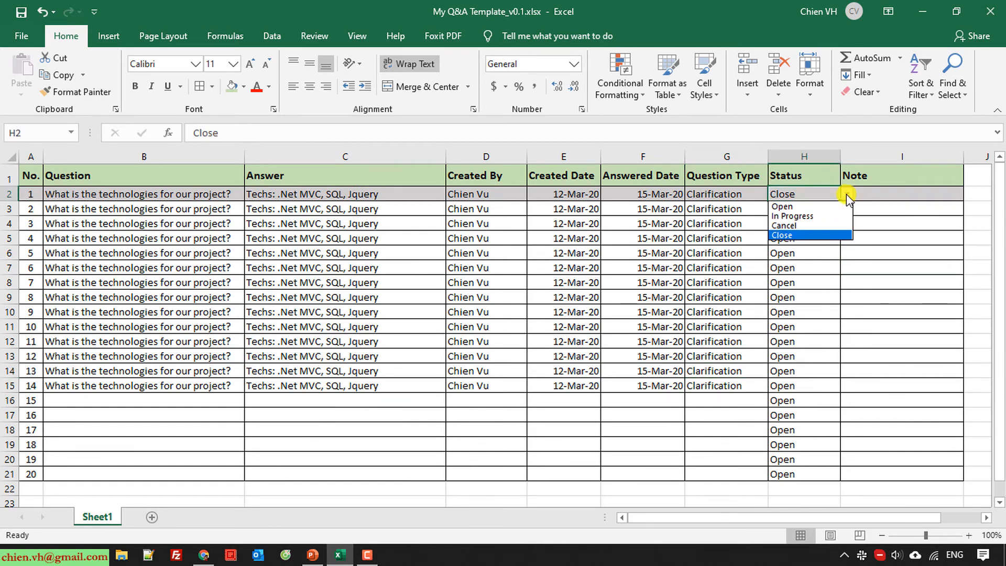
pyautogui.press('Escape')
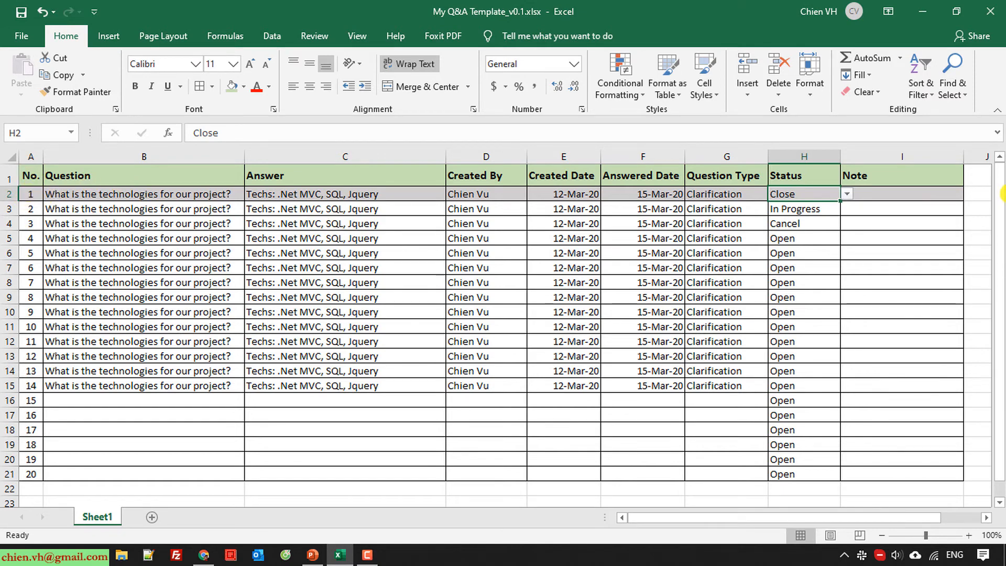
pyautogui.click(936, 224)
pyautogui.click(920, 195)
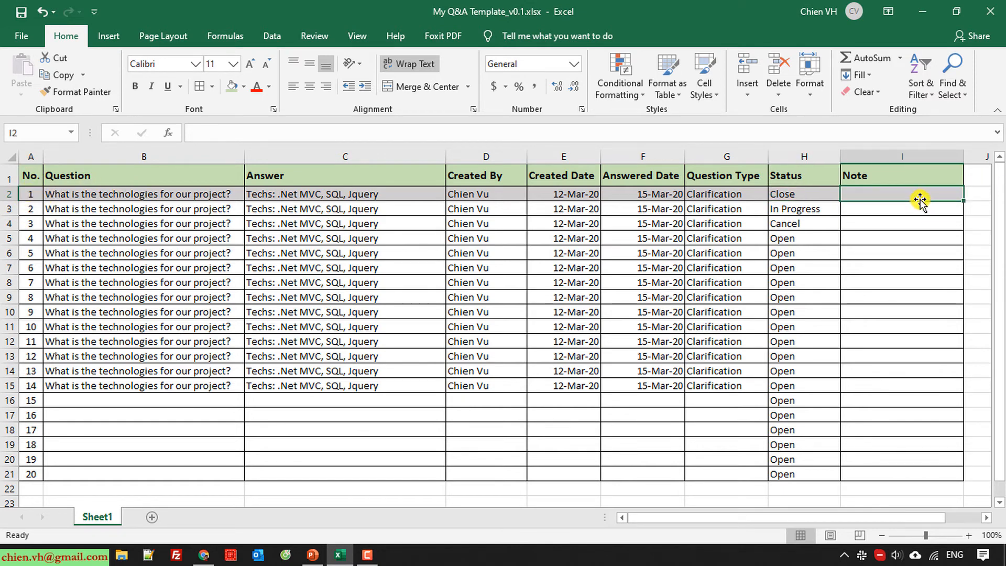
pyautogui.click(908, 269)
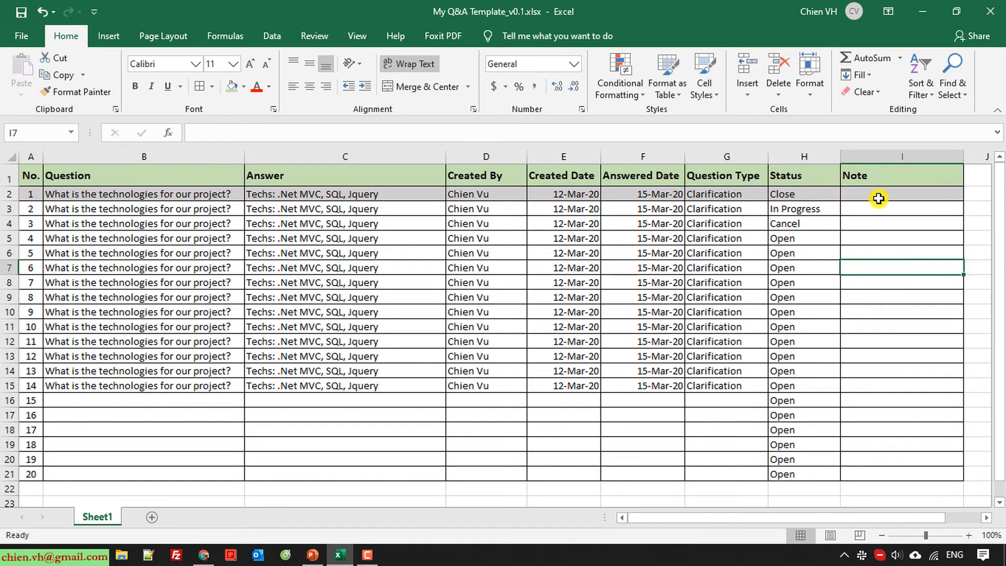
pyautogui.click(826, 194)
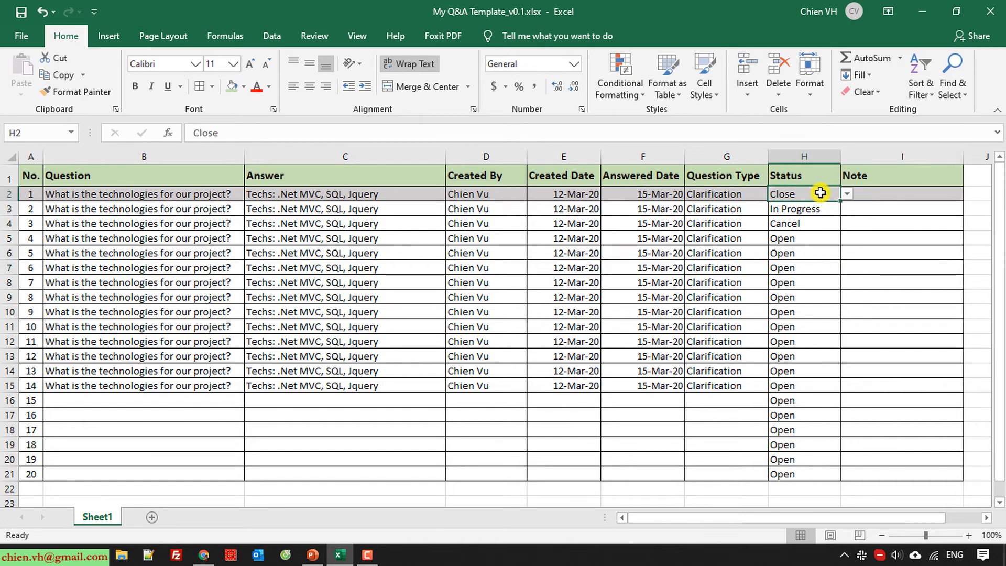
pyautogui.click(847, 193)
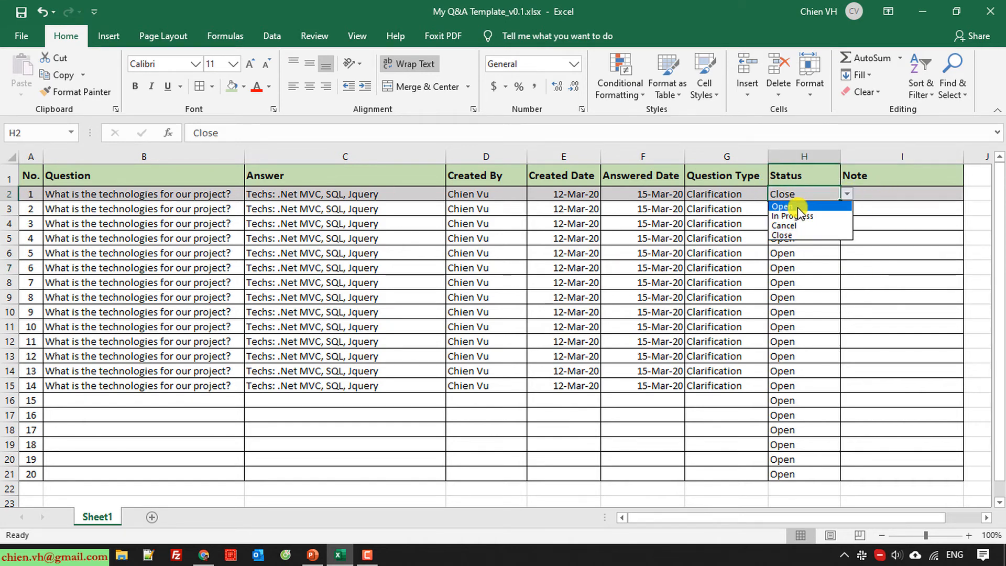
pyautogui.click(797, 206)
pyautogui.click(799, 252)
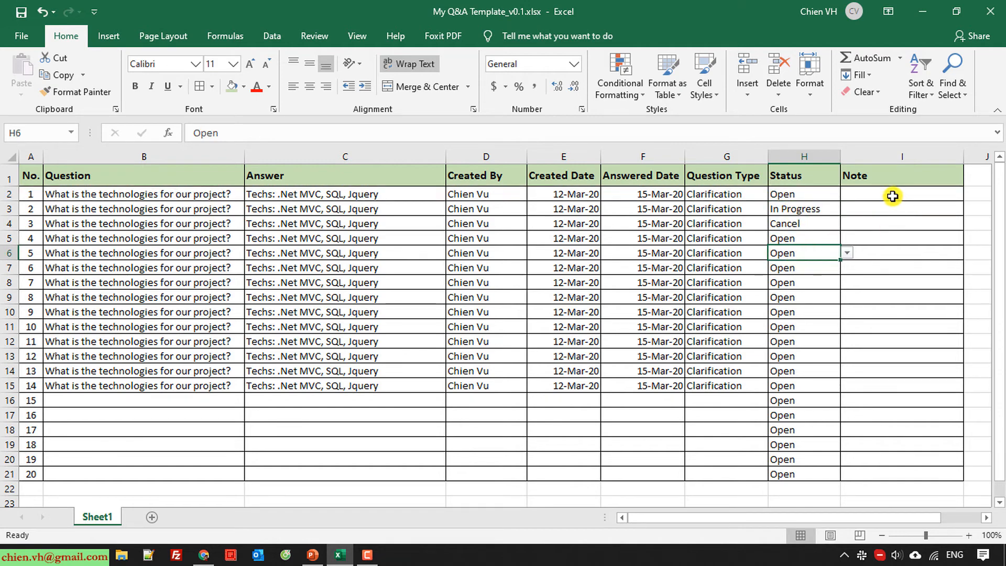
pyautogui.click(829, 194)
pyautogui.click(848, 194)
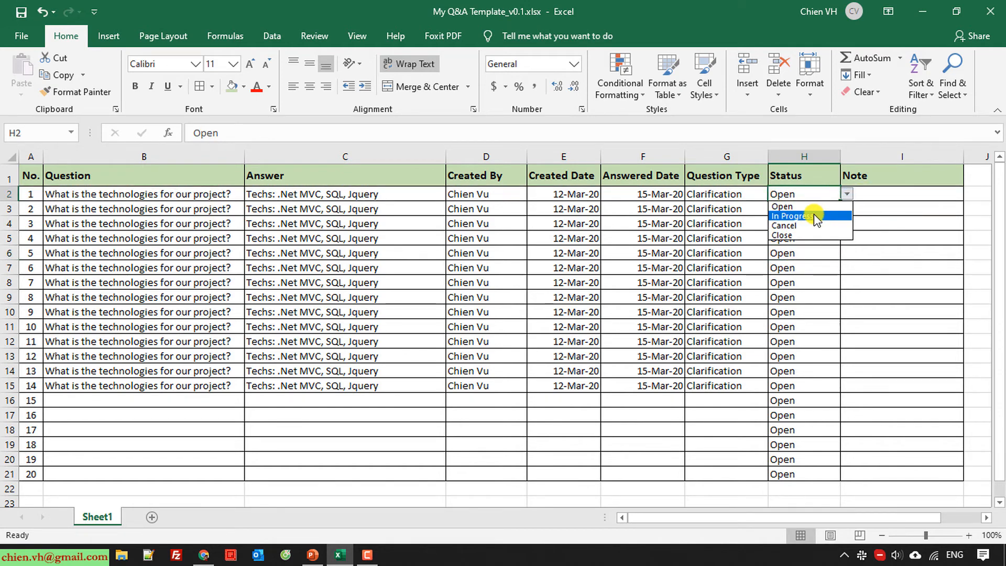
pyautogui.click(813, 214)
pyautogui.click(847, 194)
pyautogui.click(802, 225)
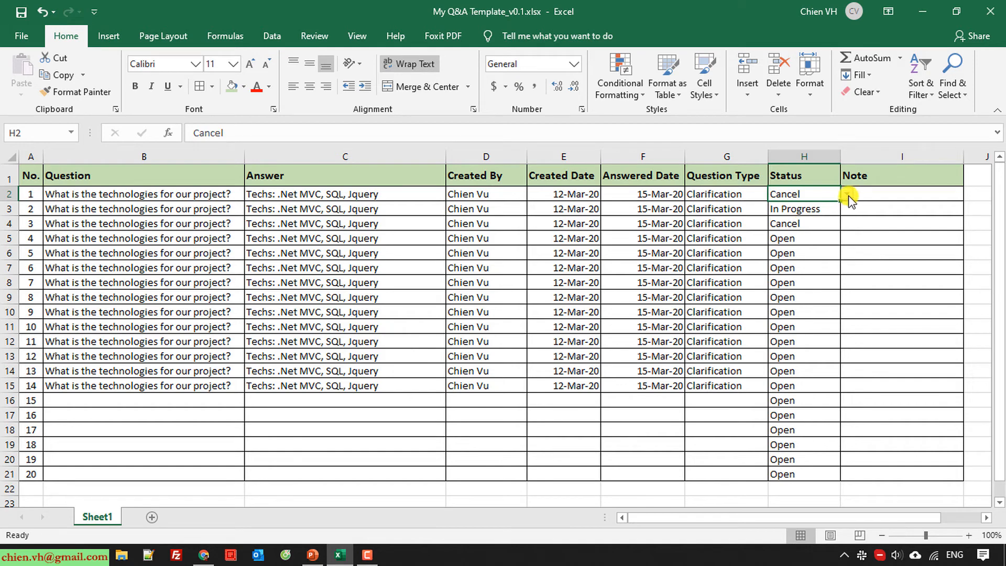
pyautogui.click(847, 194)
pyautogui.click(797, 234)
pyautogui.click(805, 239)
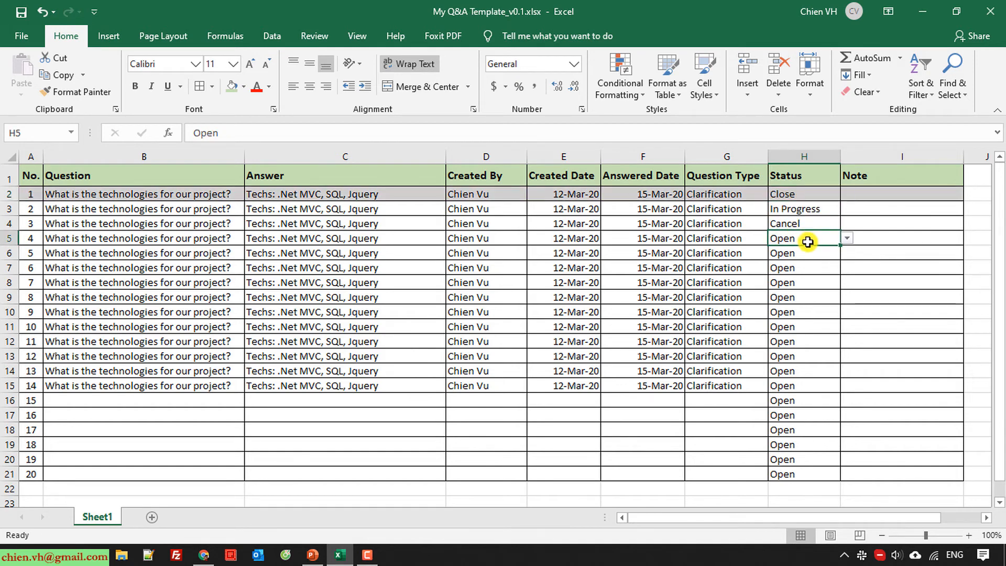
pyautogui.click(842, 194)
pyautogui.click(846, 195)
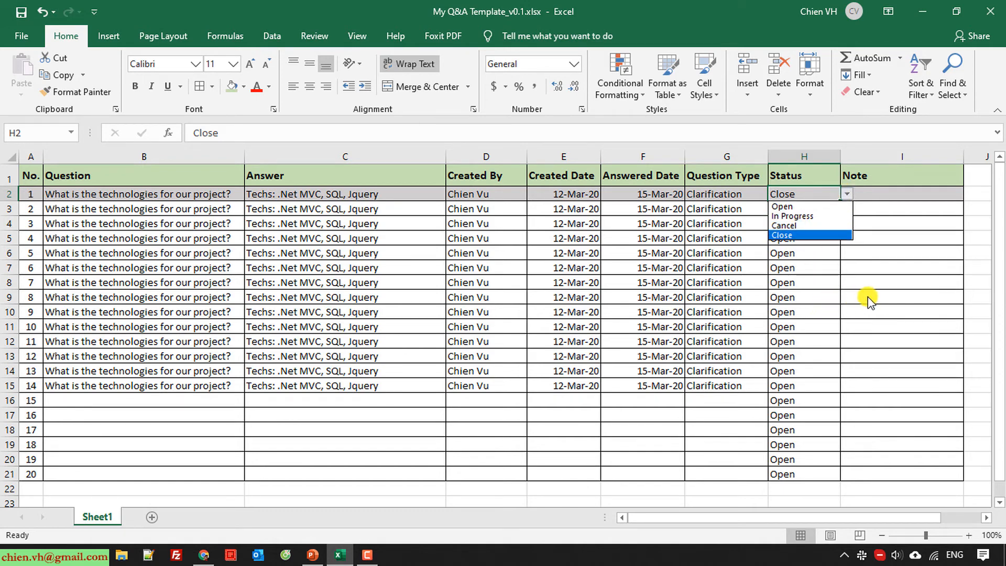
pyautogui.click(862, 282)
pyautogui.click(115, 278)
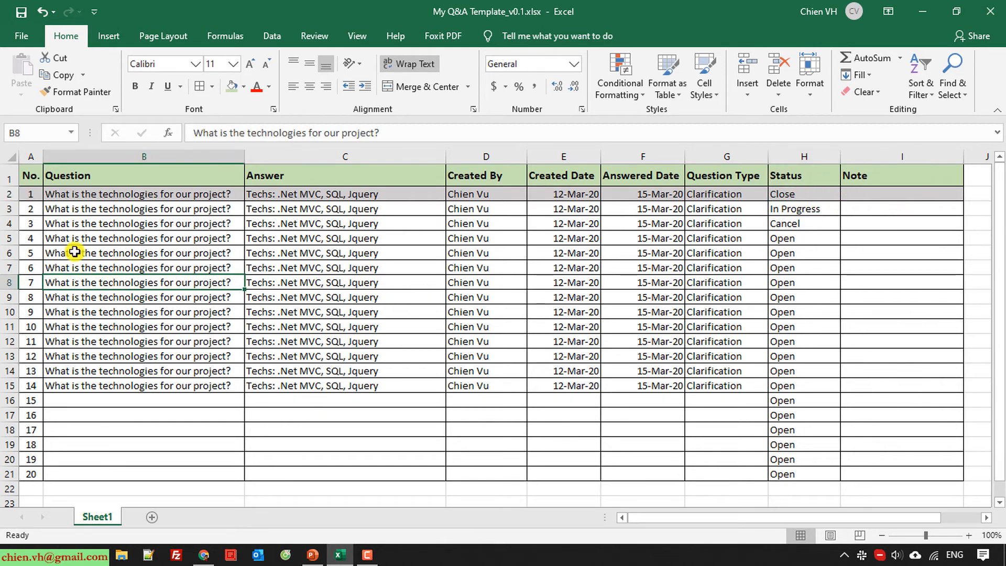
pyautogui.click(27, 194)
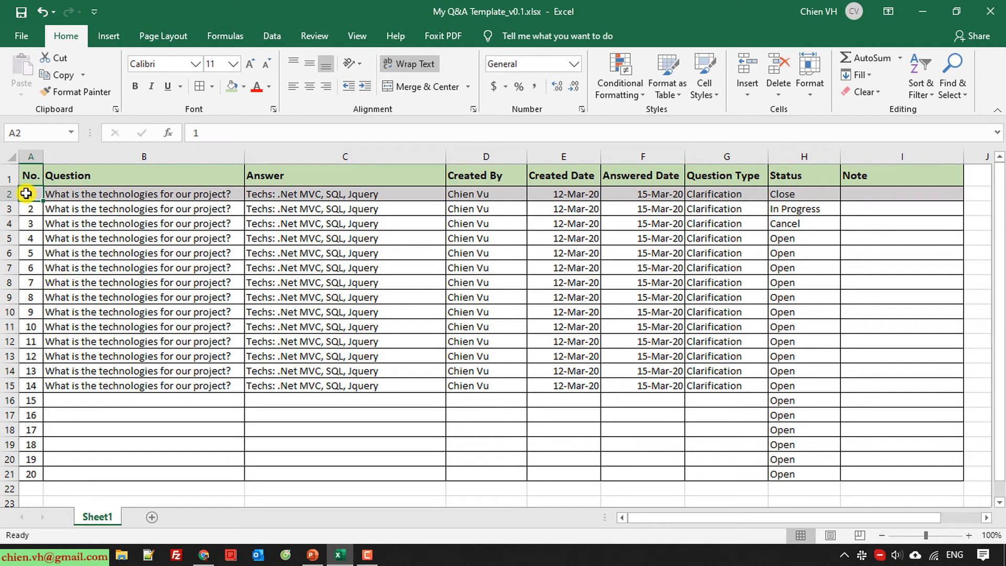
# Add a formula rule =$H2="In Progress" on A2:I21 with a light orange fill
pyautogui.moveTo(26, 194); pyautogui.dragTo(914, 472)
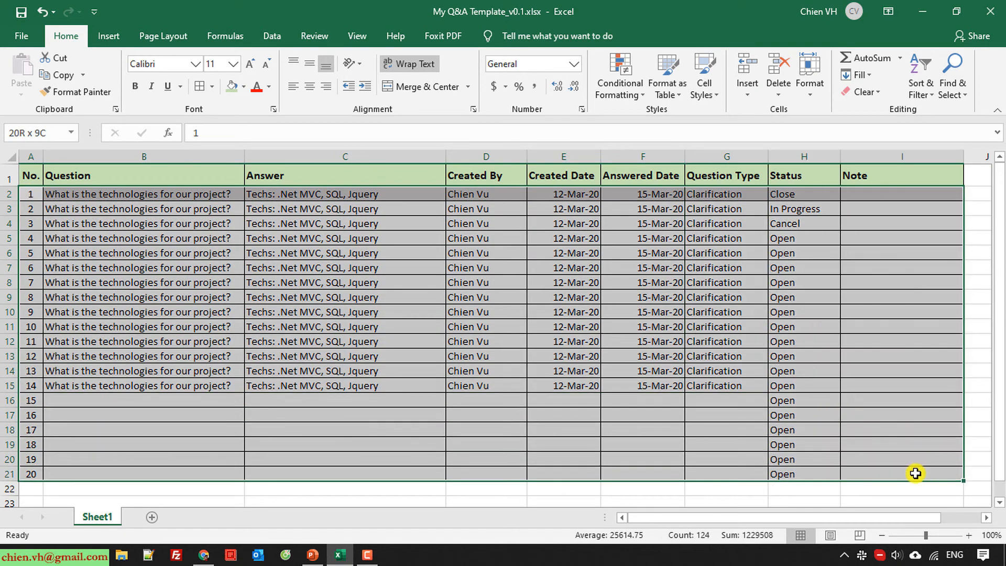
pyautogui.click(643, 97)
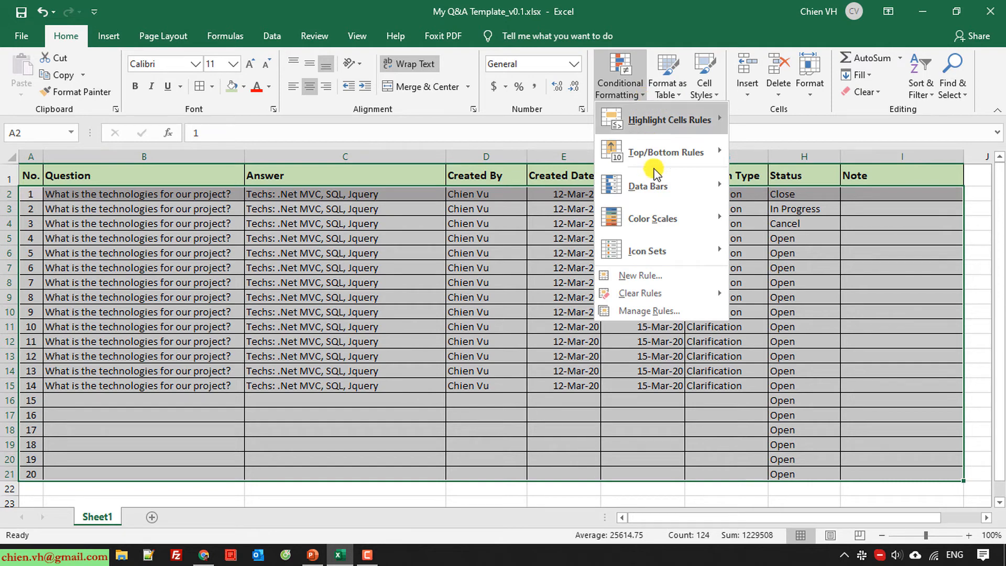
pyautogui.click(655, 311)
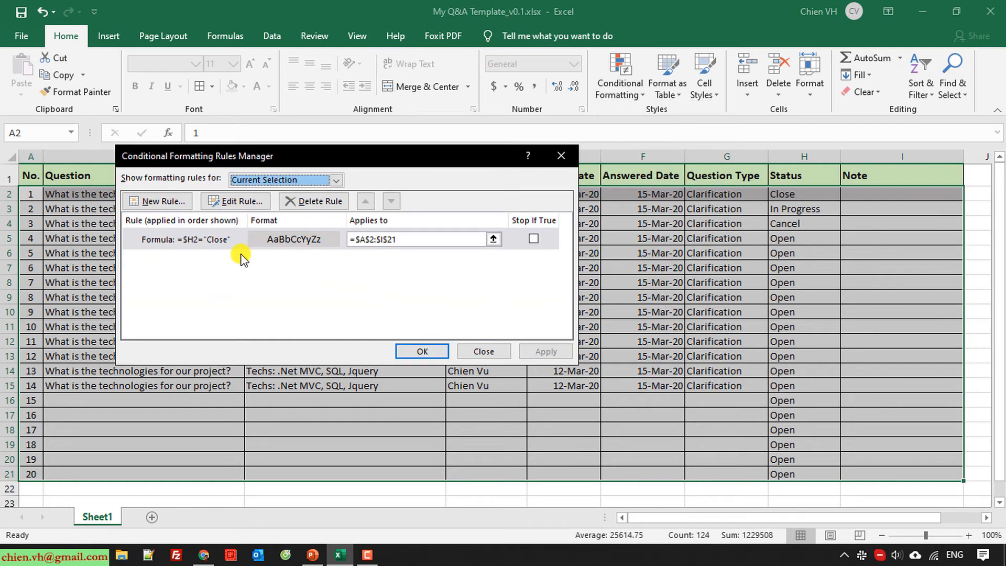
pyautogui.click(164, 201)
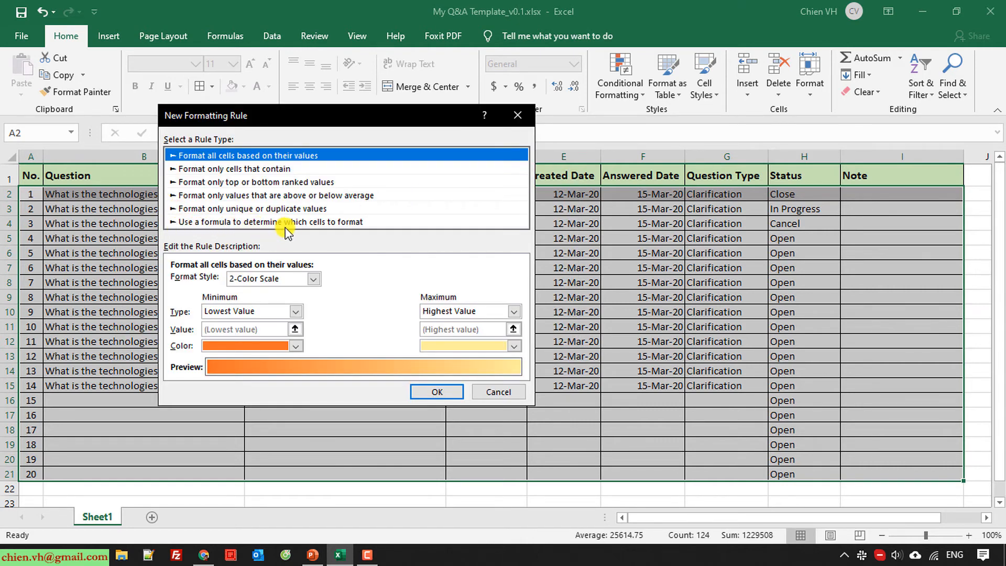
pyautogui.click(341, 222)
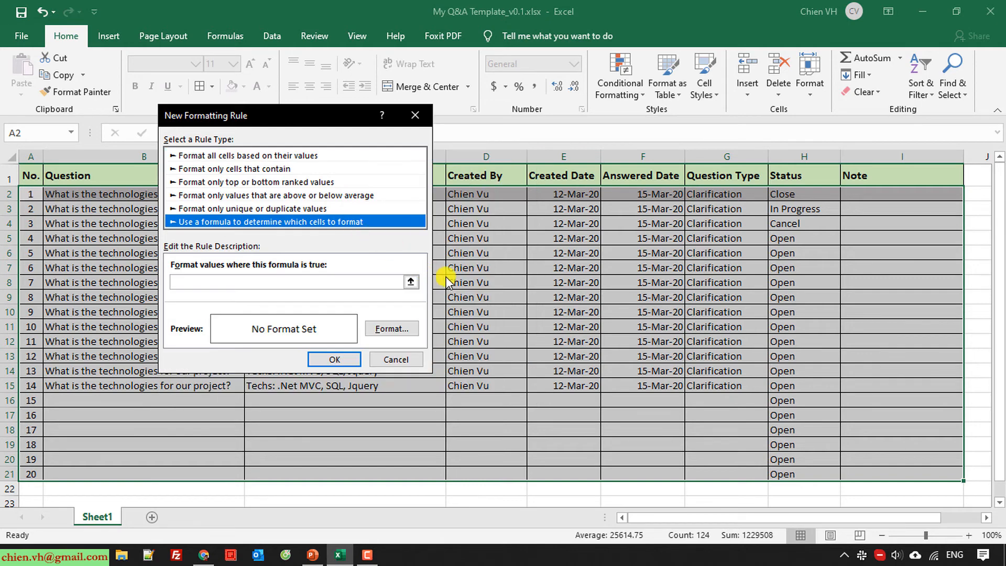
pyautogui.click(304, 282)
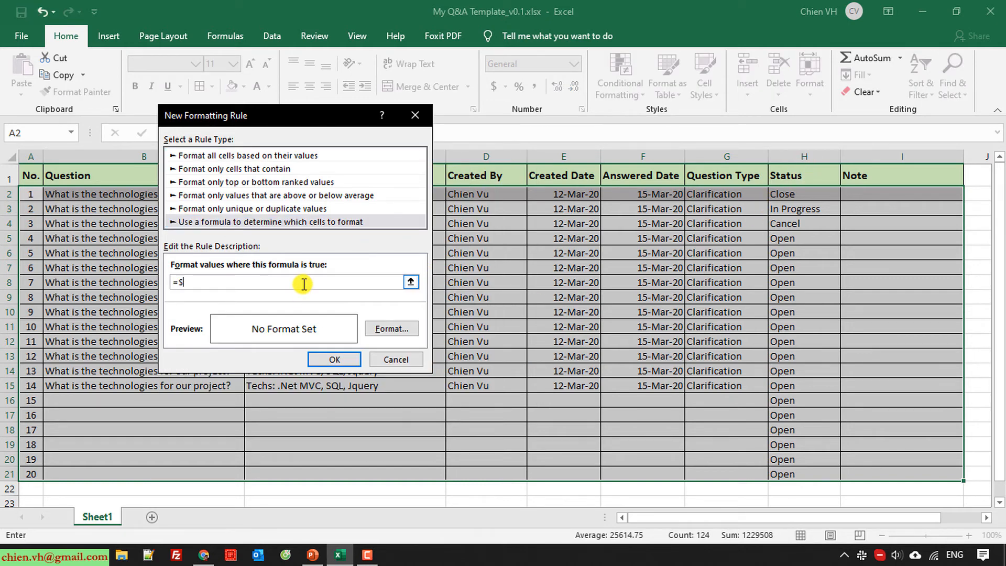
pyautogui.write('=$H2="In Progress')
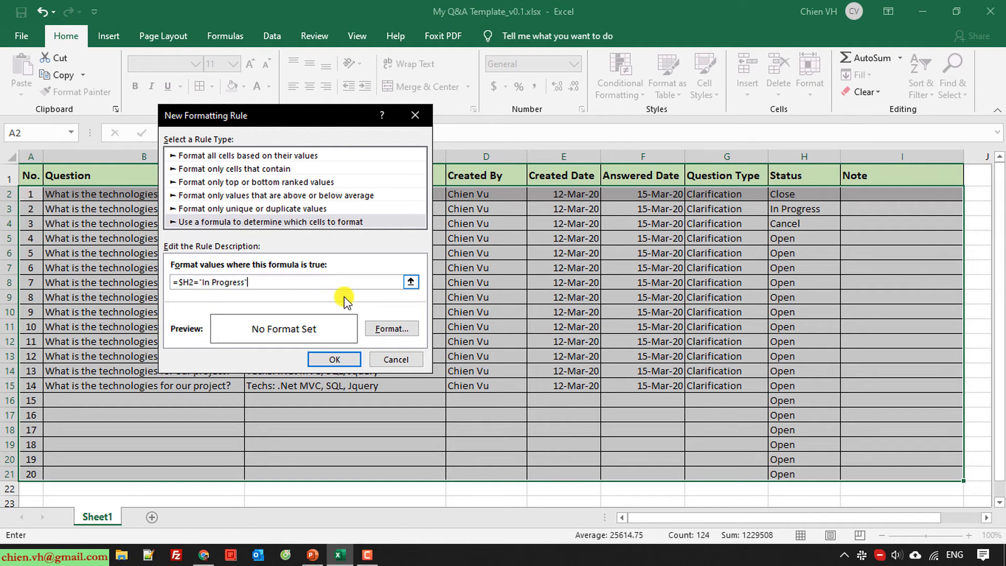
pyautogui.click(394, 328)
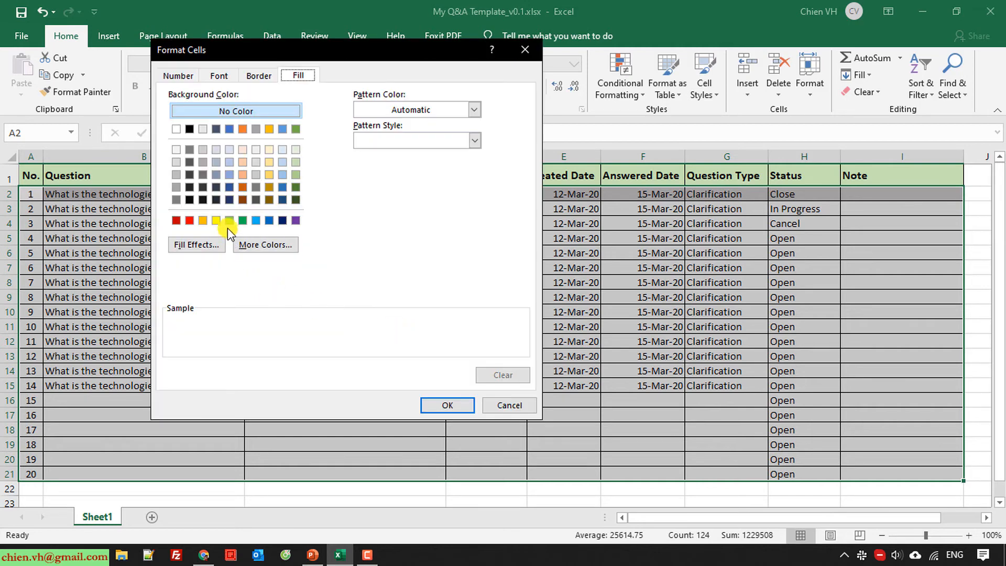
pyautogui.click(269, 162)
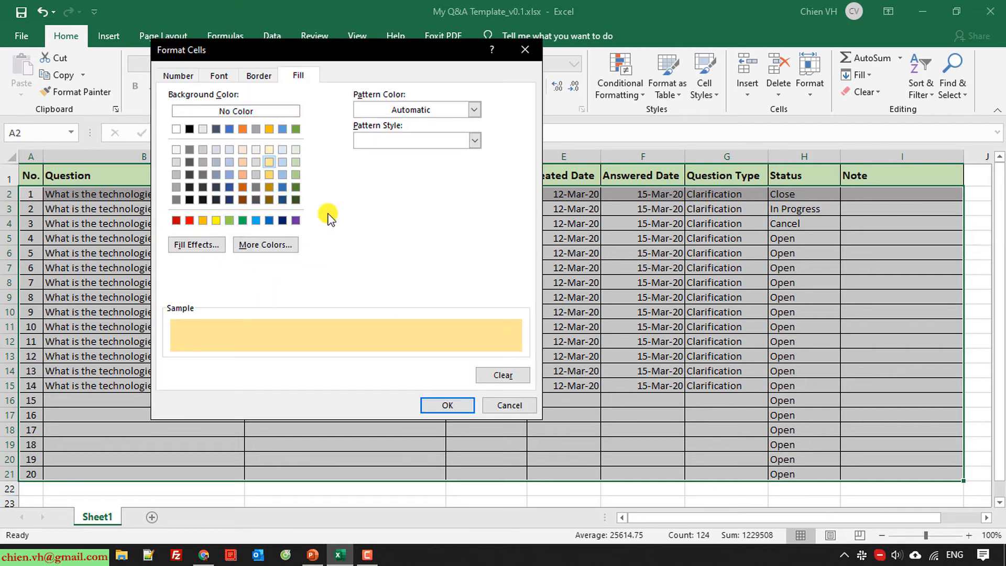
pyautogui.click(447, 405)
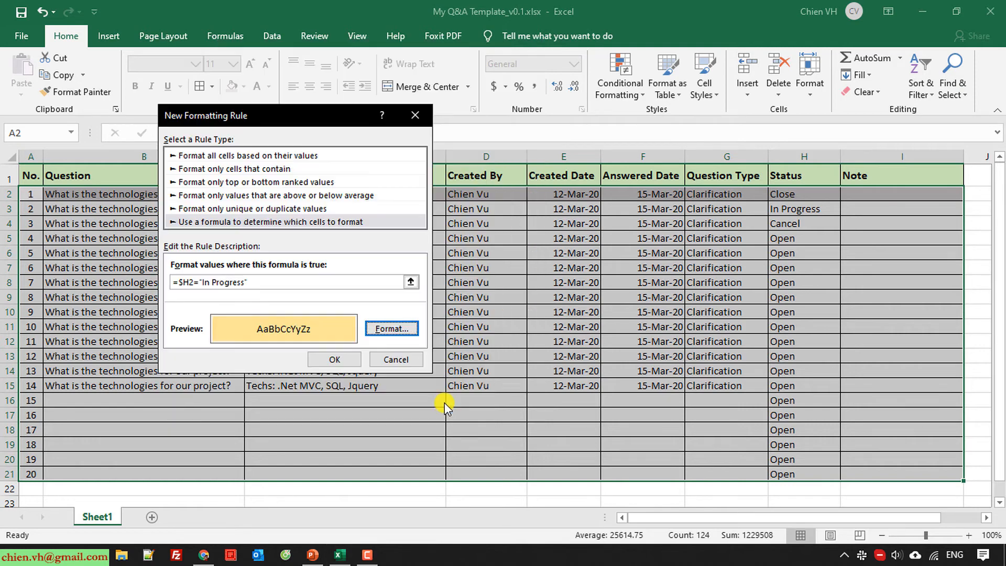
pyautogui.click(332, 357)
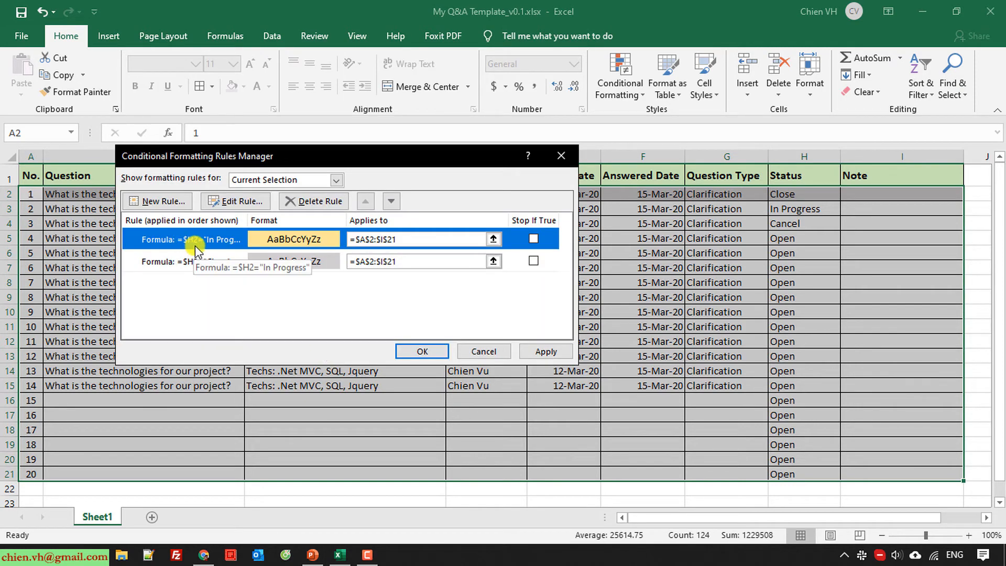
# Add a formula rule =$H2="Cancel" with a light grey fill and apply all Status rules
pyautogui.click(164, 201)
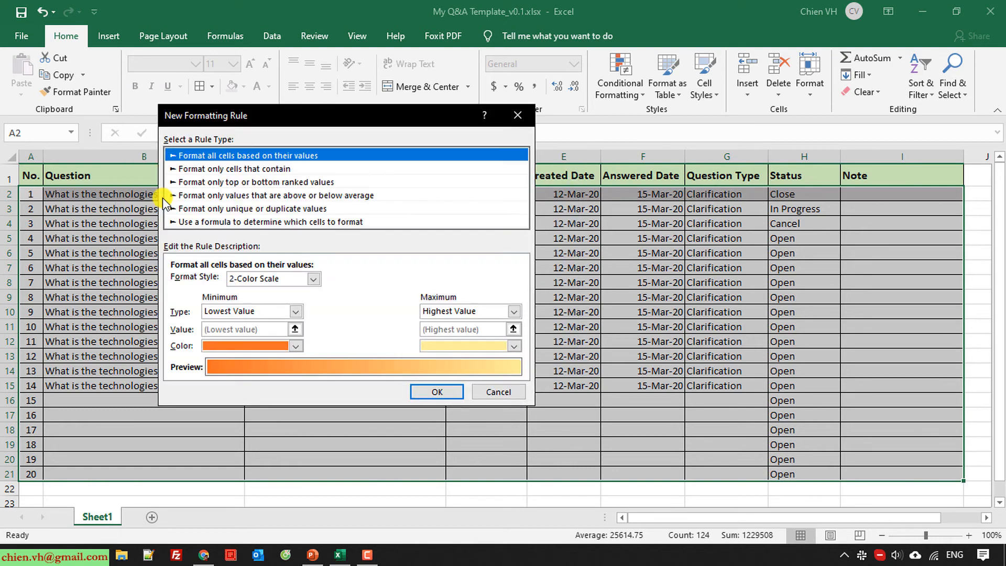
pyautogui.click(309, 221)
pyautogui.click(362, 282)
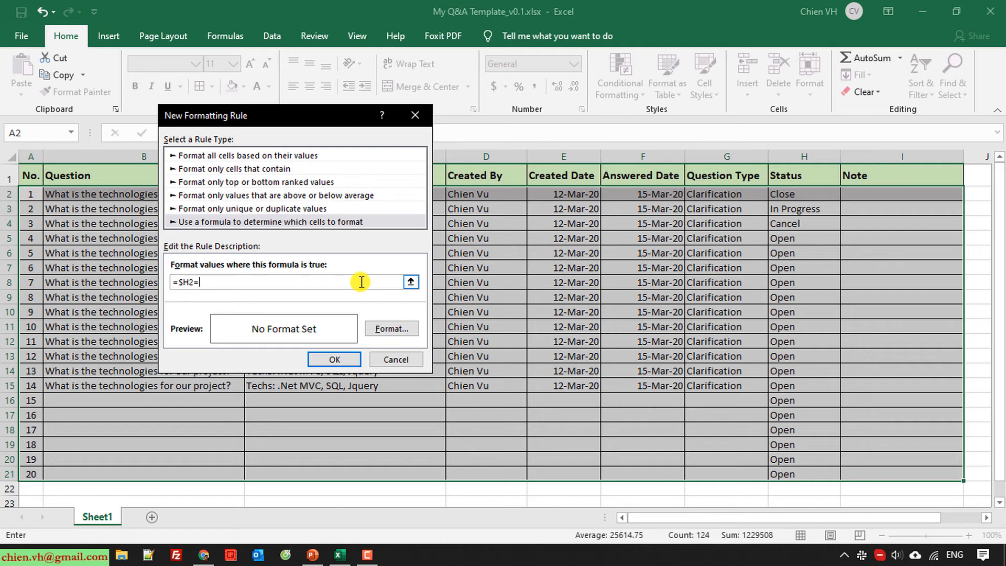
pyautogui.write('=$H2=""+$A$')
pyautogui.press('Left')
pyautogui.press('BackSpace')
pyautogui.press('BackSpace')
pyautogui.press('BackSpace')
pyautogui.press('BackSpace')
pyautogui.press('BackSpace')
pyautogui.click(397, 328)
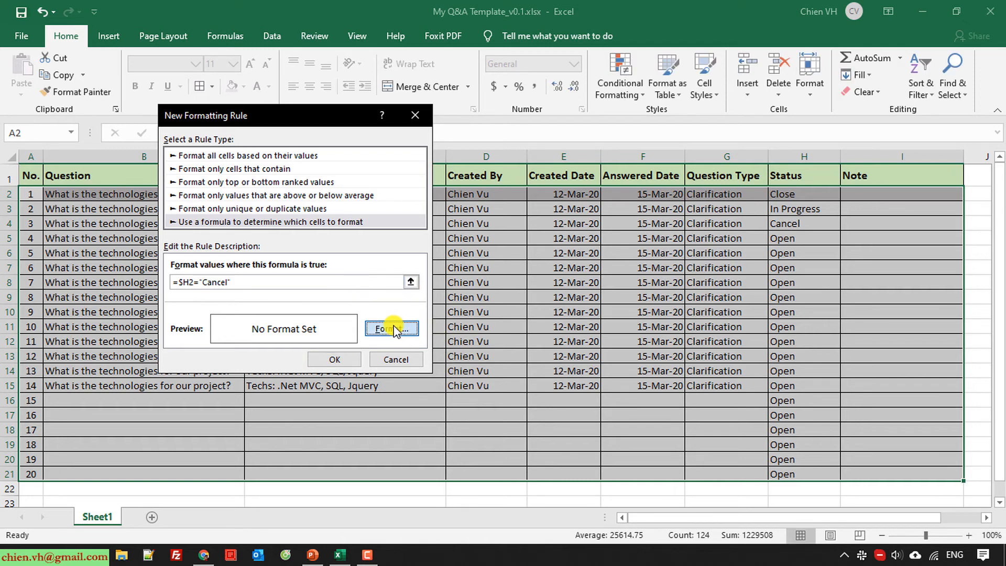
pyautogui.click(201, 150)
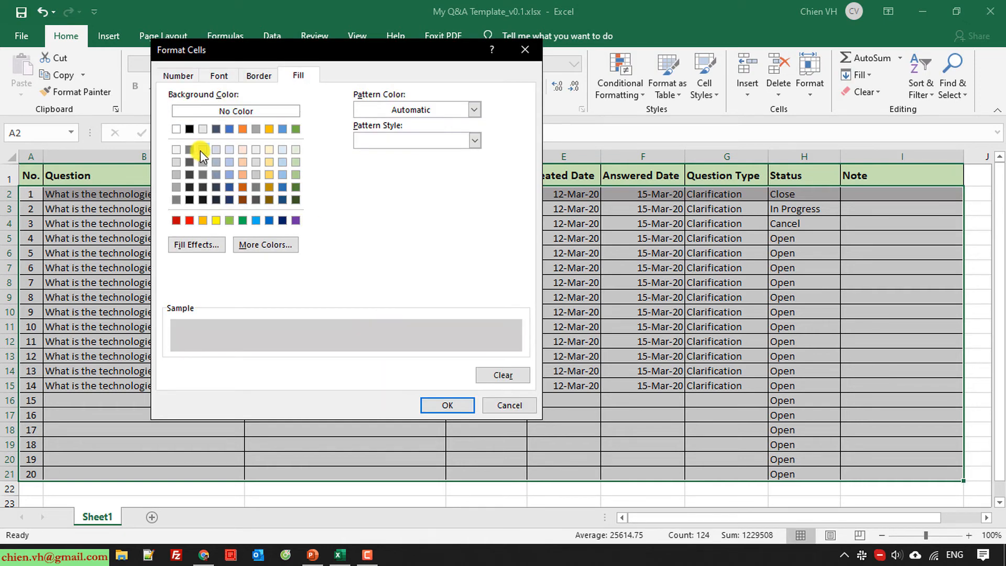
pyautogui.click(454, 407)
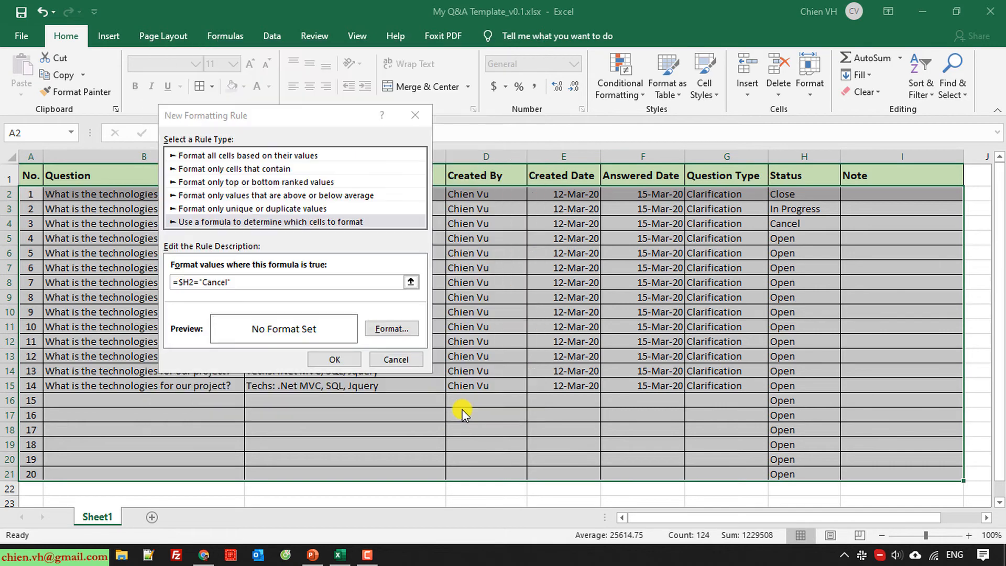
pyautogui.click(330, 360)
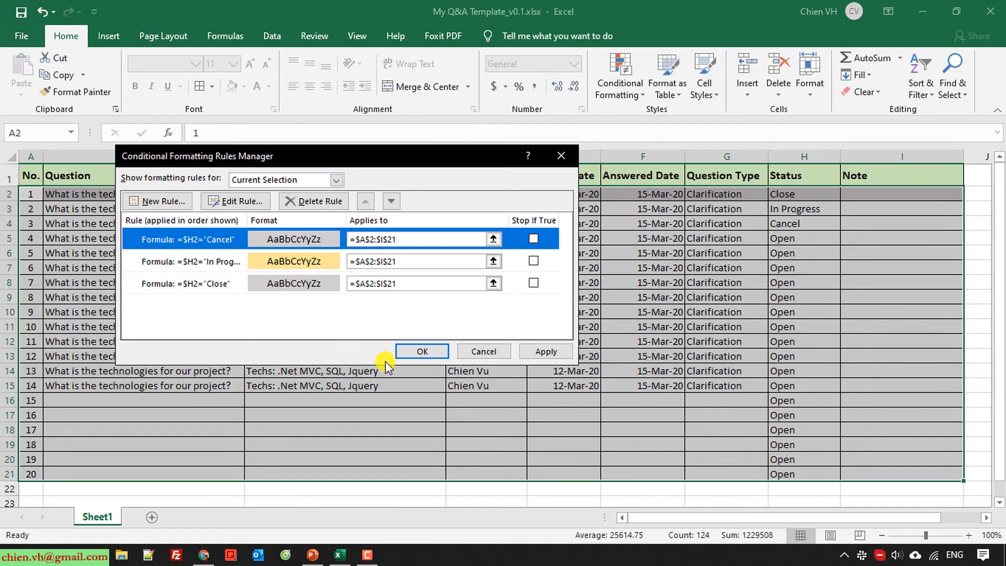
pyautogui.click(422, 351)
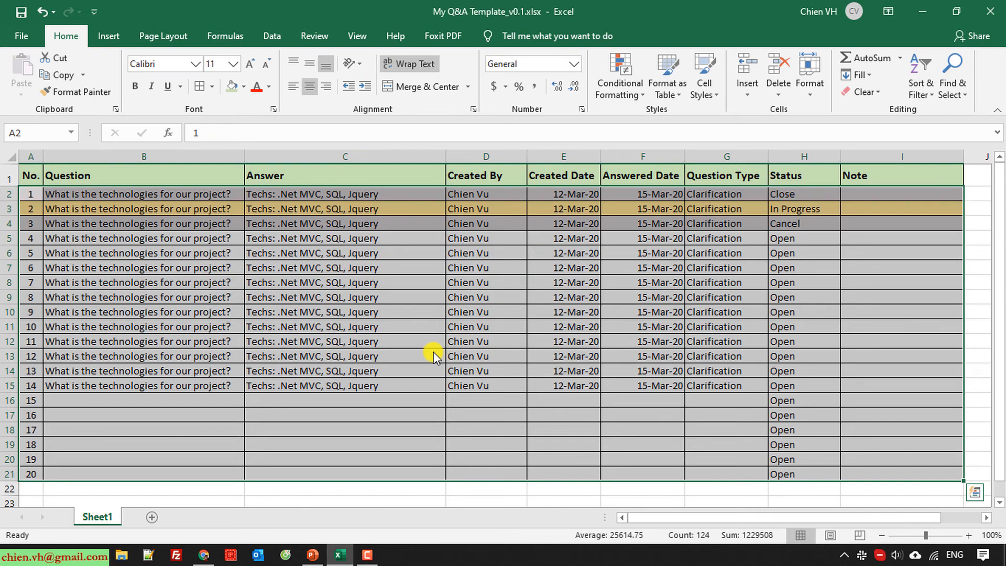
# Save the workbook and set the Status in H2, H3 and H4 to Open
pyautogui.click(400, 342)
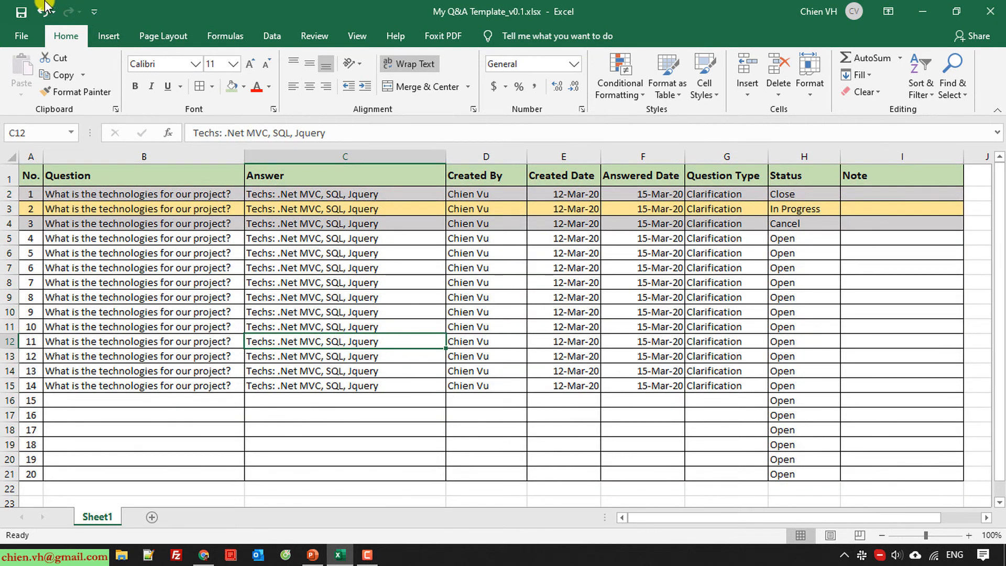
pyautogui.click(25, 13)
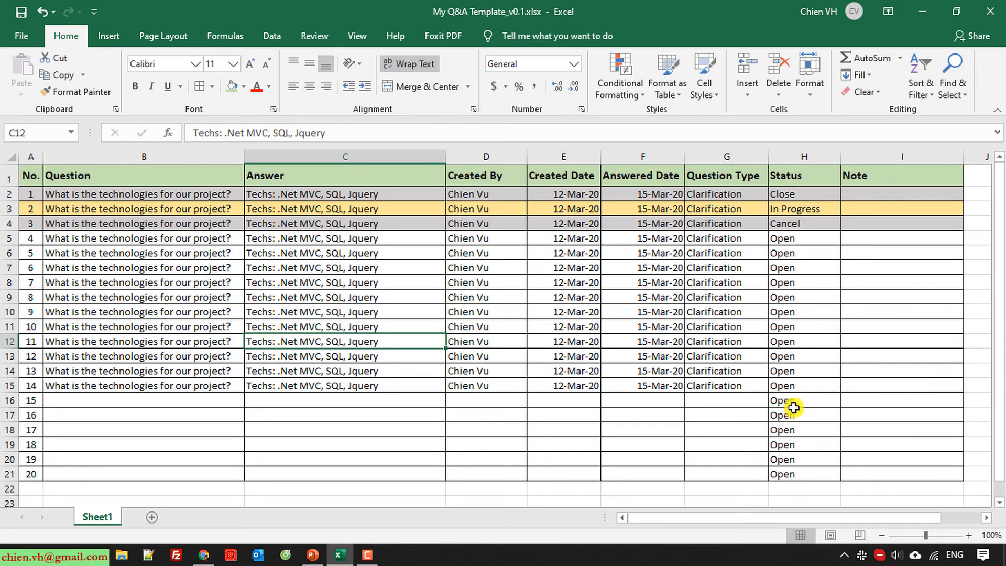
pyautogui.click(814, 193)
pyautogui.click(848, 191)
pyautogui.click(812, 202)
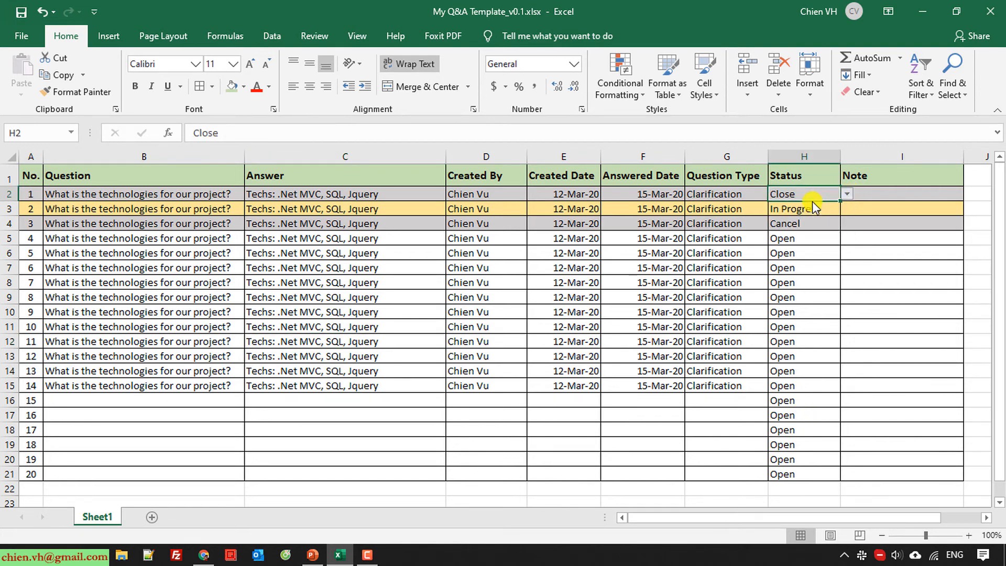
pyautogui.click(824, 209)
pyautogui.click(848, 208)
pyautogui.click(834, 220)
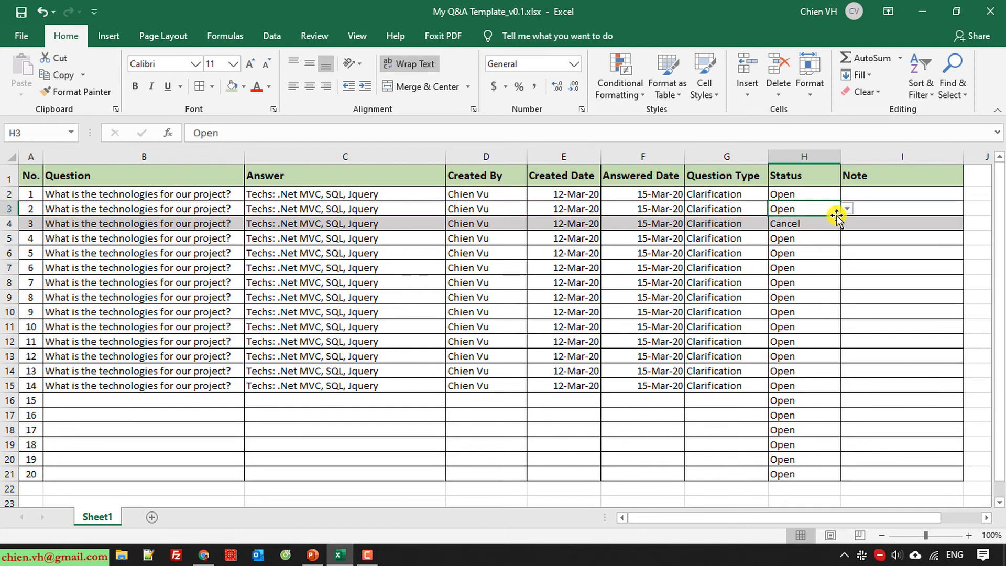
pyautogui.click(833, 223)
pyautogui.click(847, 223)
pyautogui.click(810, 237)
pyautogui.click(796, 328)
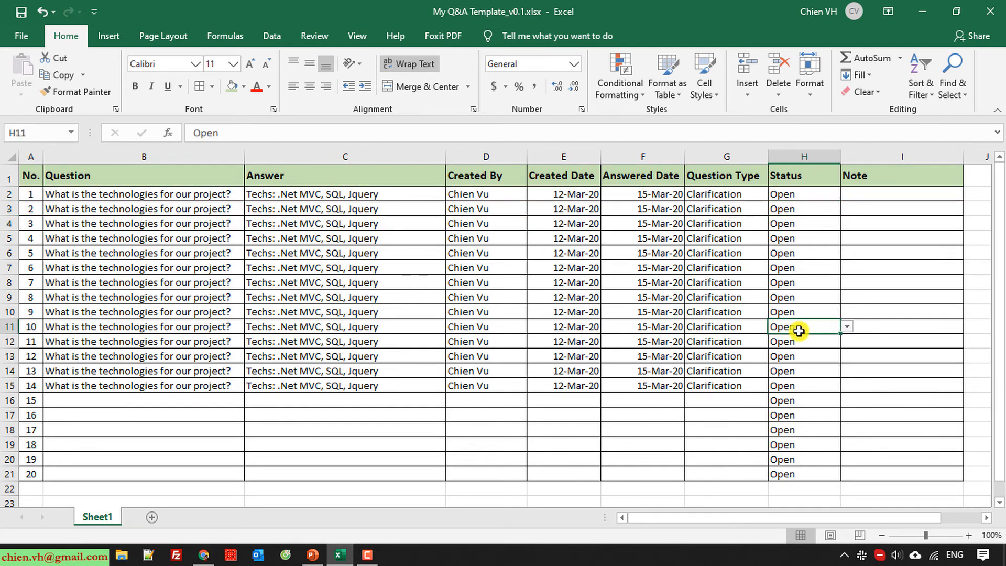
pyautogui.click(873, 393)
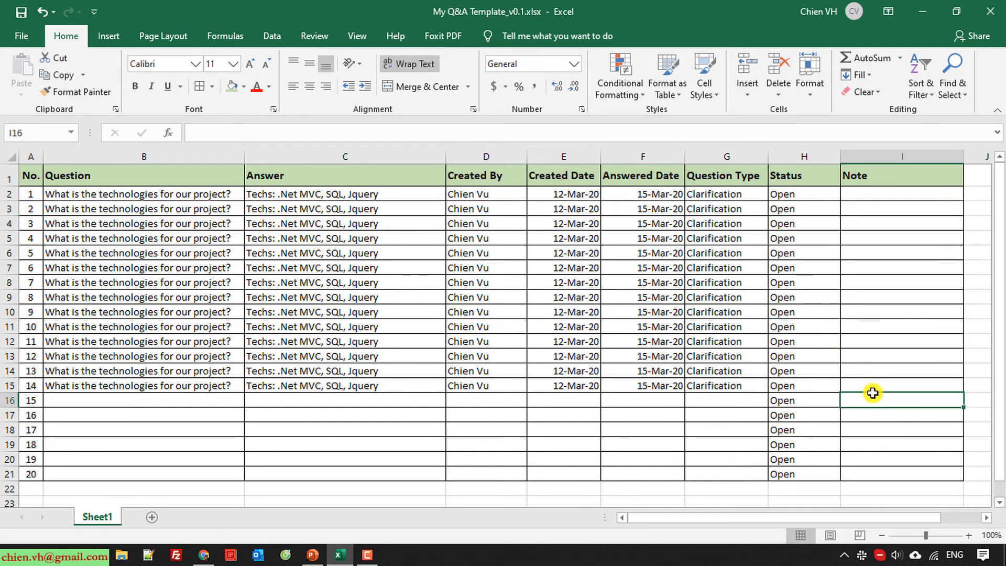
# Set the Status of questions 1, 2 and 3 to In Progress, Cancel and Close
pyautogui.click(813, 194)
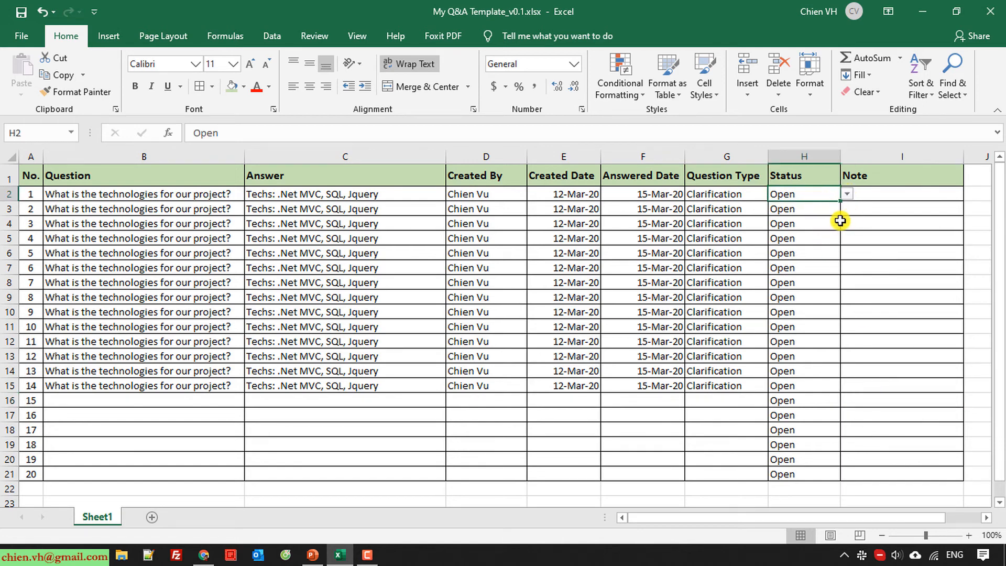
pyautogui.click(848, 195)
pyautogui.click(817, 216)
pyautogui.click(894, 241)
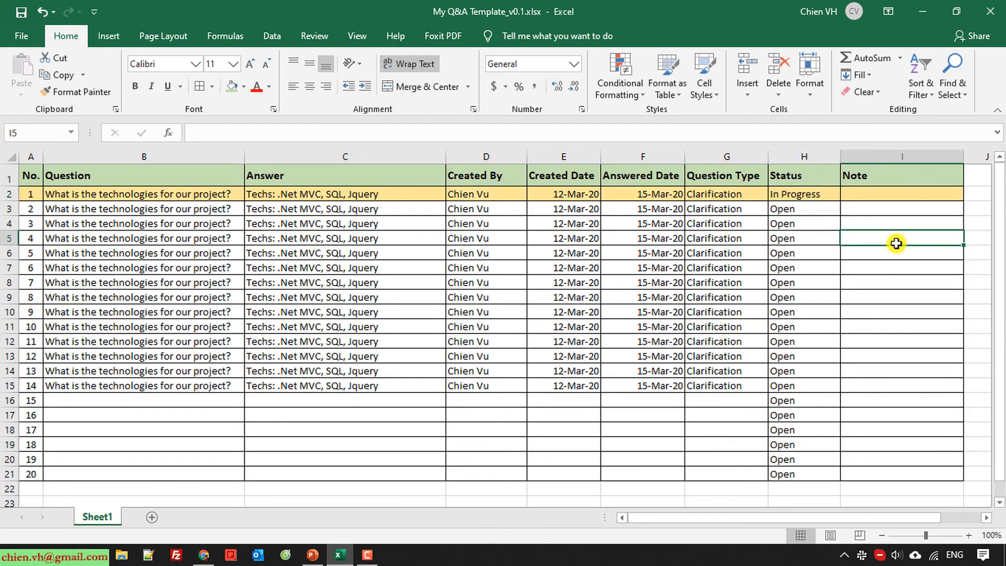
pyautogui.click(813, 211)
pyautogui.click(847, 209)
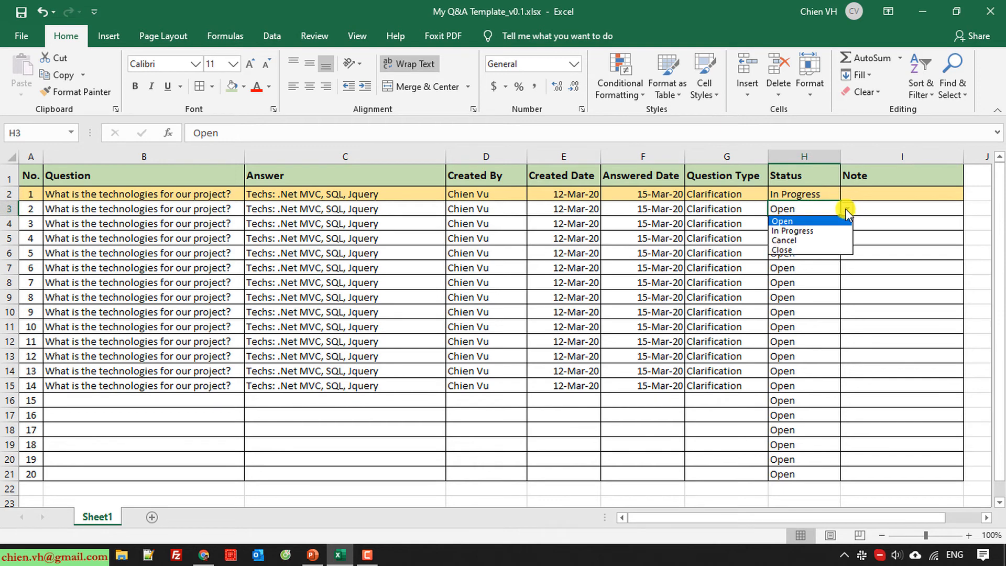
pyautogui.click(803, 240)
pyautogui.click(801, 267)
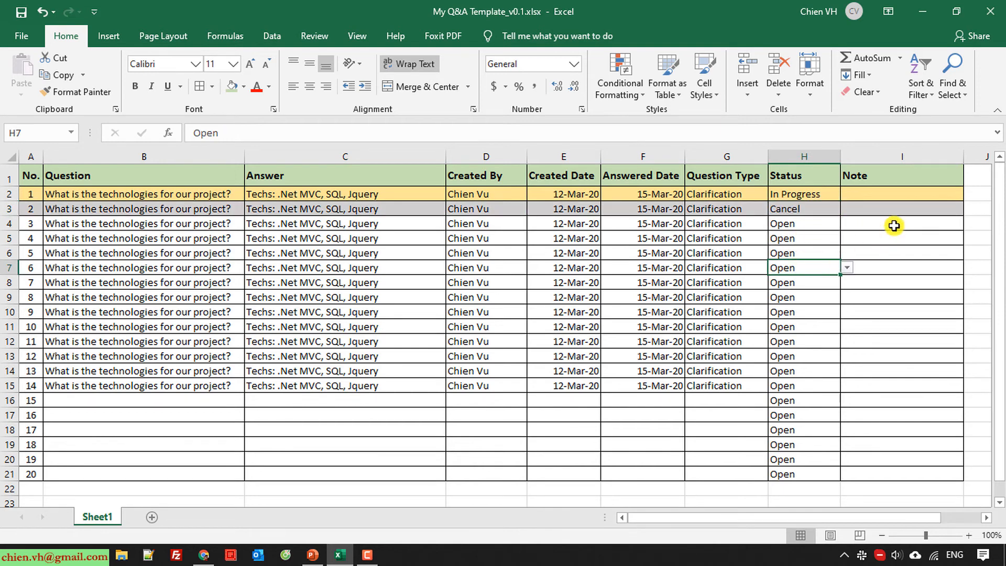
pyautogui.click(804, 224)
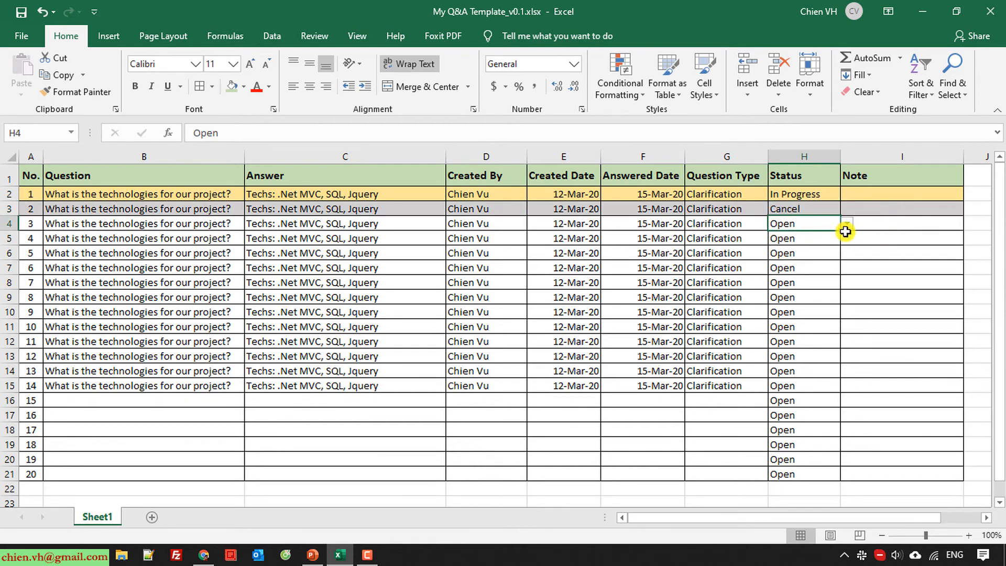
pyautogui.click(847, 225)
pyautogui.click(810, 264)
# Set the Status of questions 8, 11 and 13 (H9, H12, H14) to In Progress
pyautogui.click(815, 295)
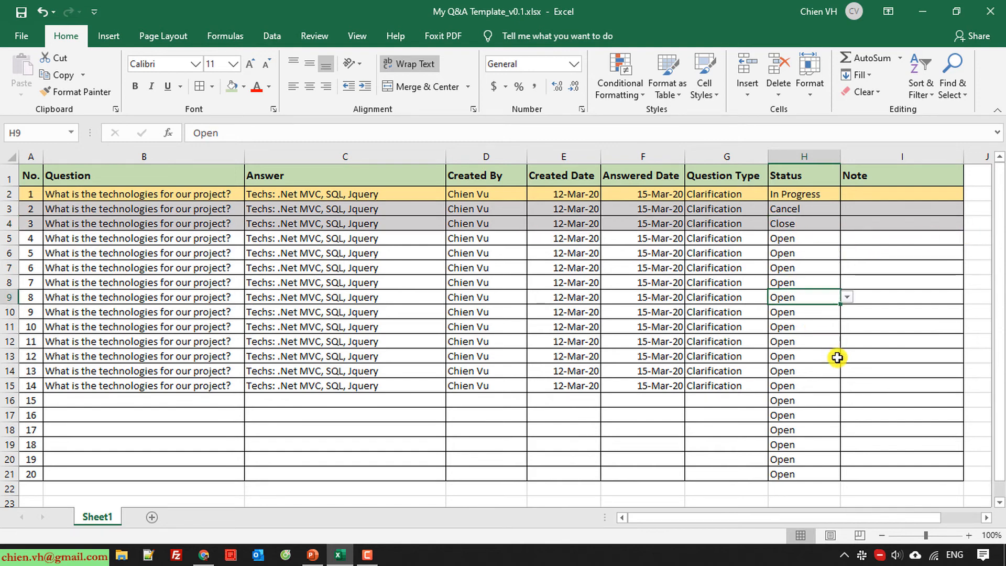
pyautogui.scroll(-3, 837, 361)
pyautogui.scroll(3, 840, 367)
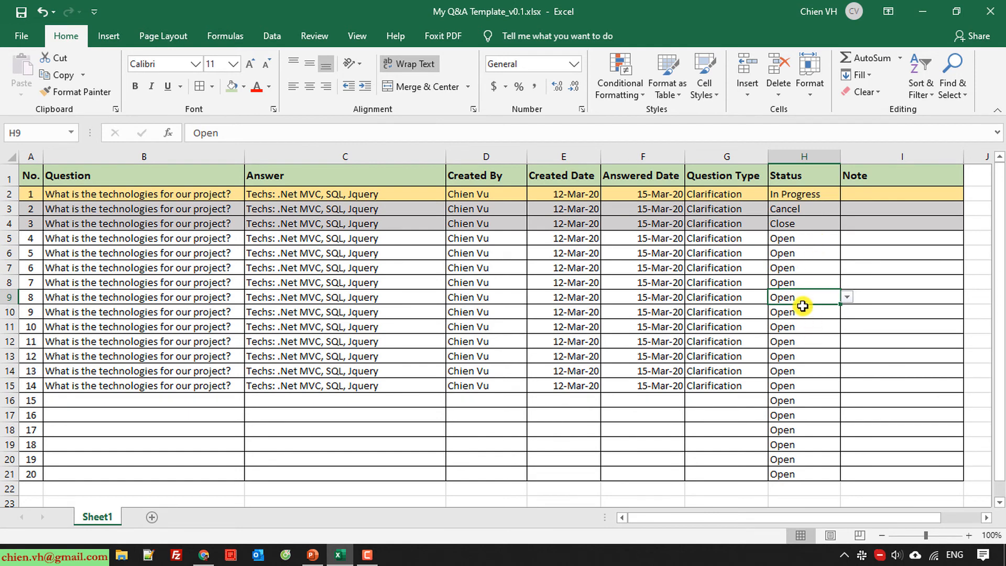
pyautogui.click(846, 297)
pyautogui.click(801, 316)
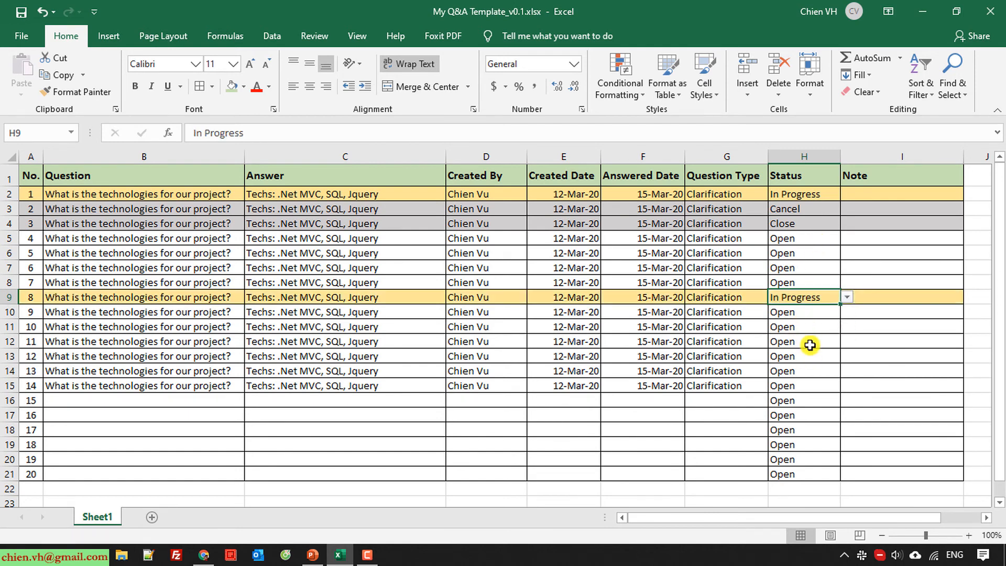
pyautogui.click(807, 341)
pyautogui.click(846, 341)
pyautogui.click(797, 366)
pyautogui.click(833, 371)
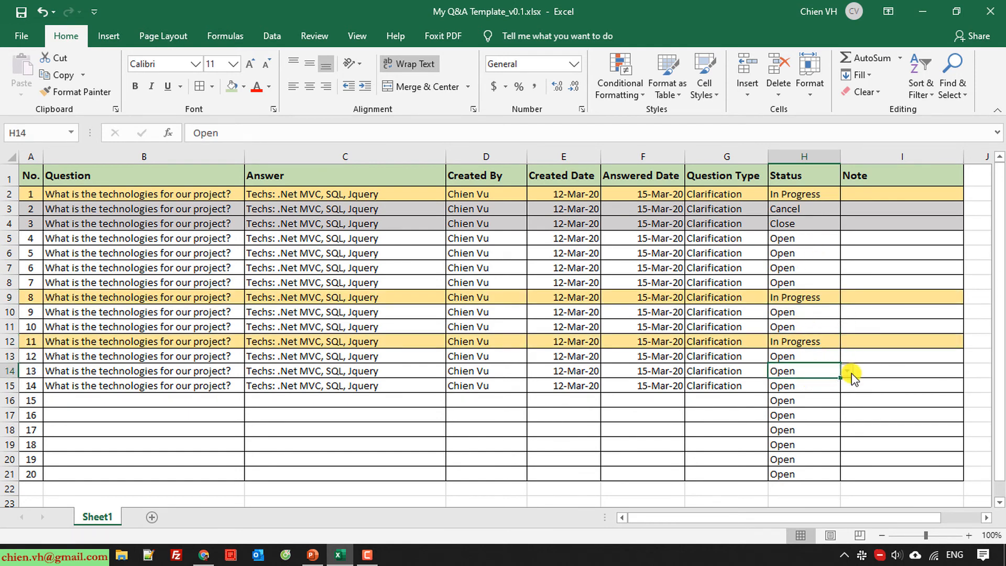
pyautogui.click(847, 371)
pyautogui.click(825, 393)
pyautogui.click(824, 432)
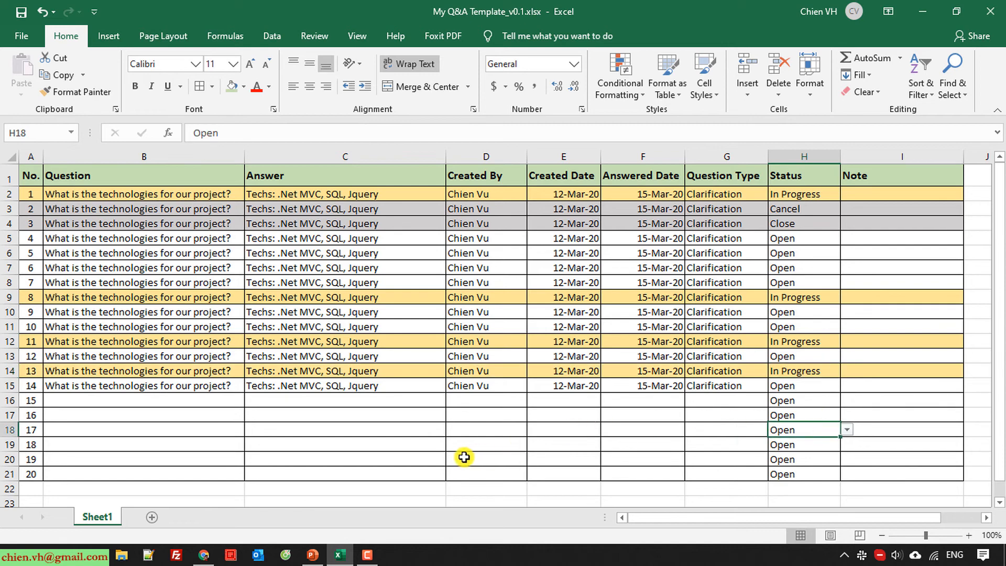
pyautogui.scroll(-4, 465, 454)
pyautogui.scroll(4, 465, 453)
pyautogui.scroll(-2, 451, 436)
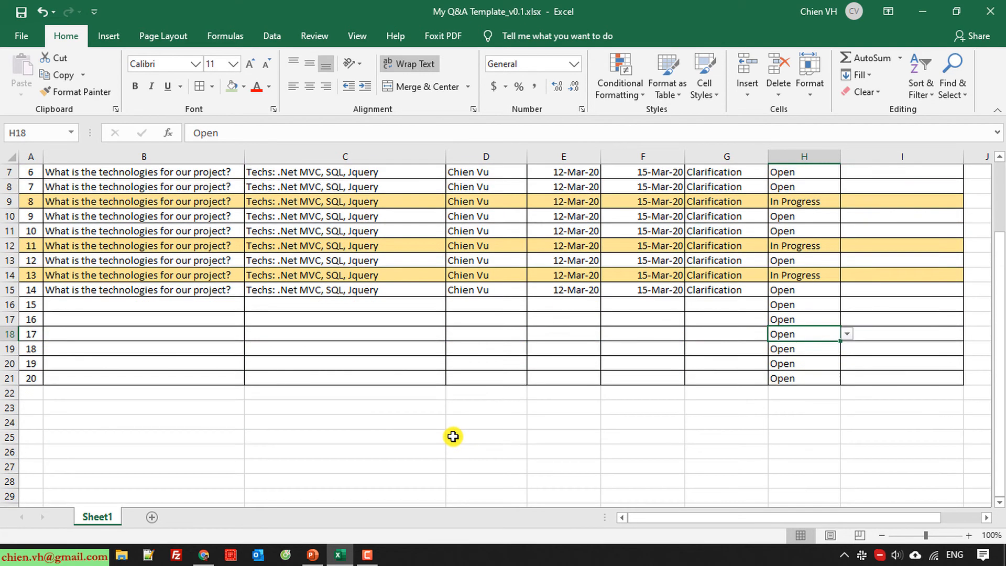
pyautogui.scroll(2, 453, 436)
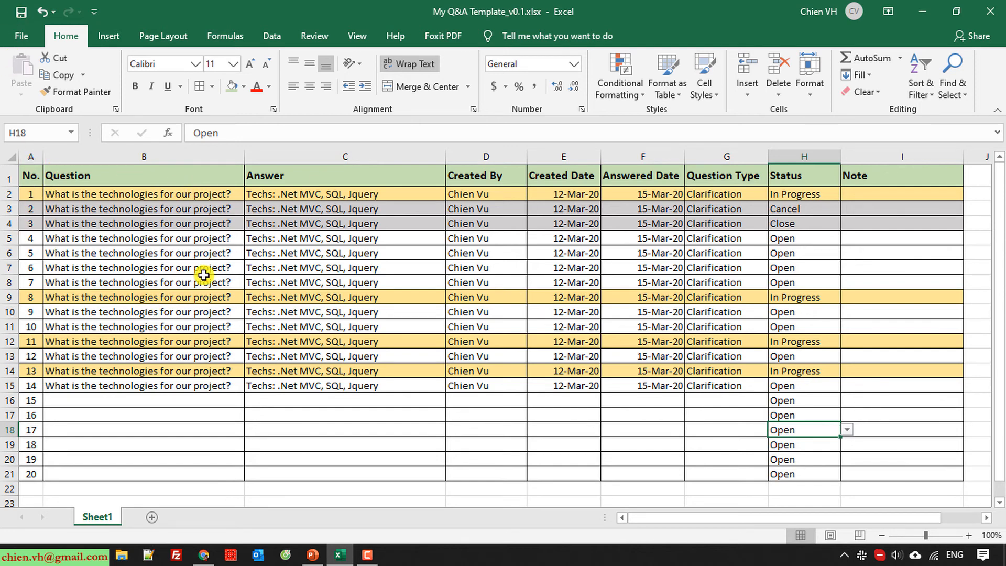
# Insert two blank rows above the Q&A table
pyautogui.click(4, 175)
pyautogui.rightClick(5, 175)
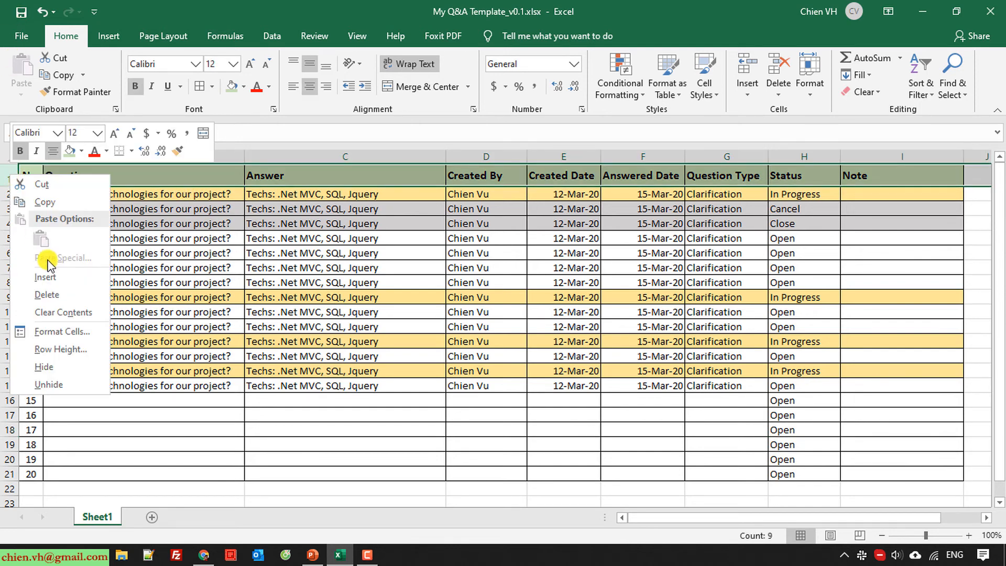
pyautogui.click(55, 278)
pyautogui.click(298, 413)
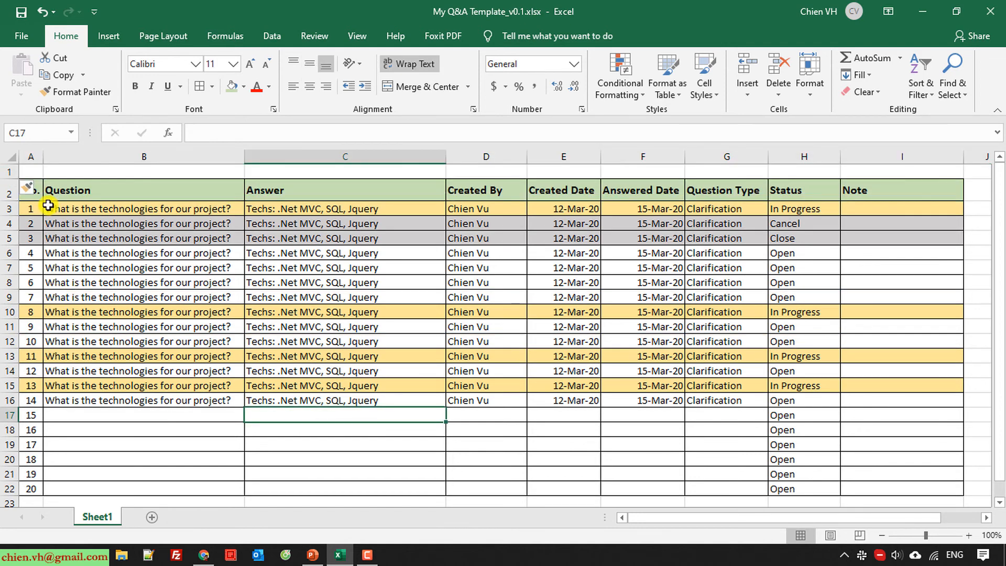
pyautogui.rightClick(5, 171)
pyautogui.click(61, 280)
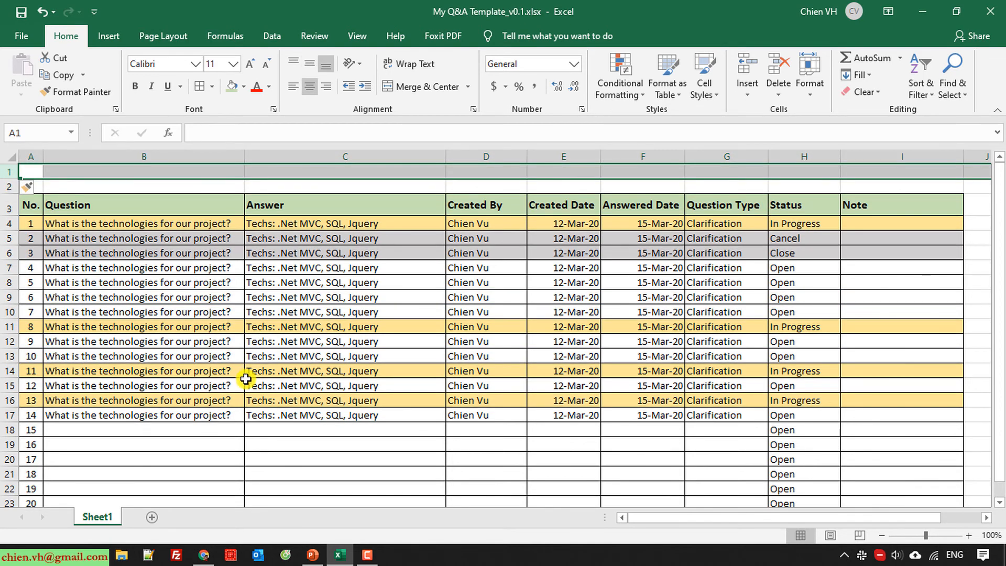
pyautogui.click(246, 380)
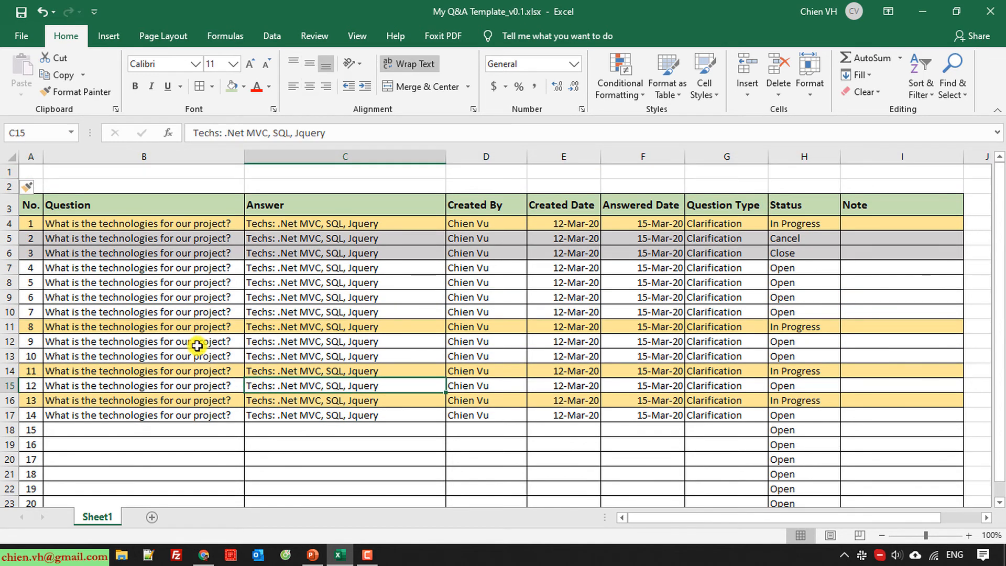
pyautogui.click(6, 171)
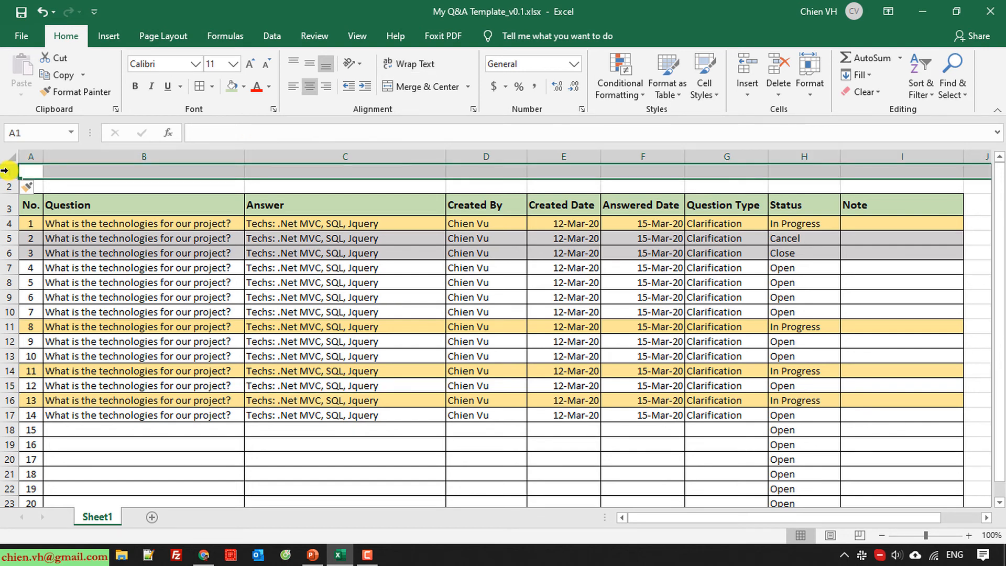
# Enter the title 'Q&A FOR PROJECT ABC' in cell B1
pyautogui.click(189, 278)
pyautogui.click(68, 171)
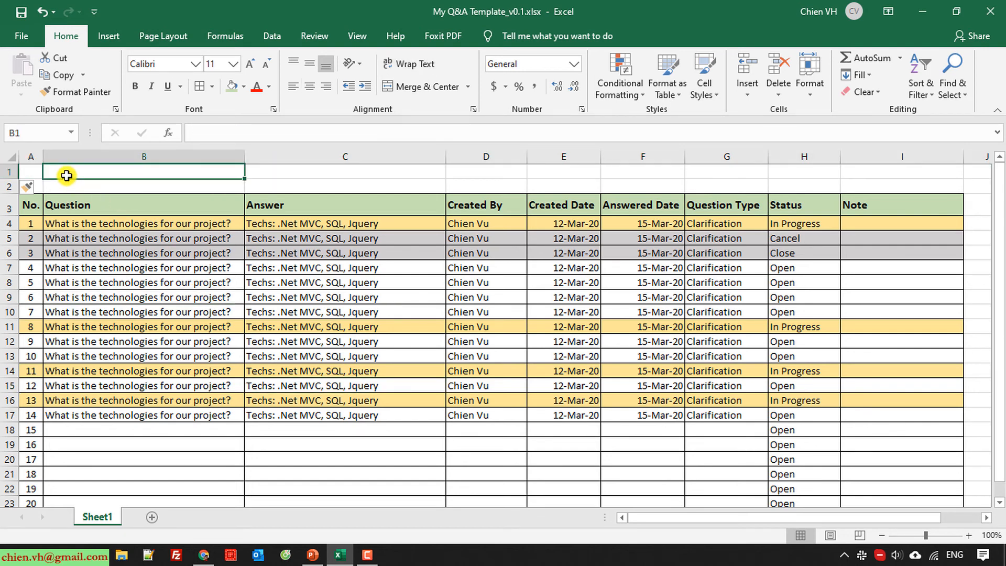
pyautogui.write('Q')
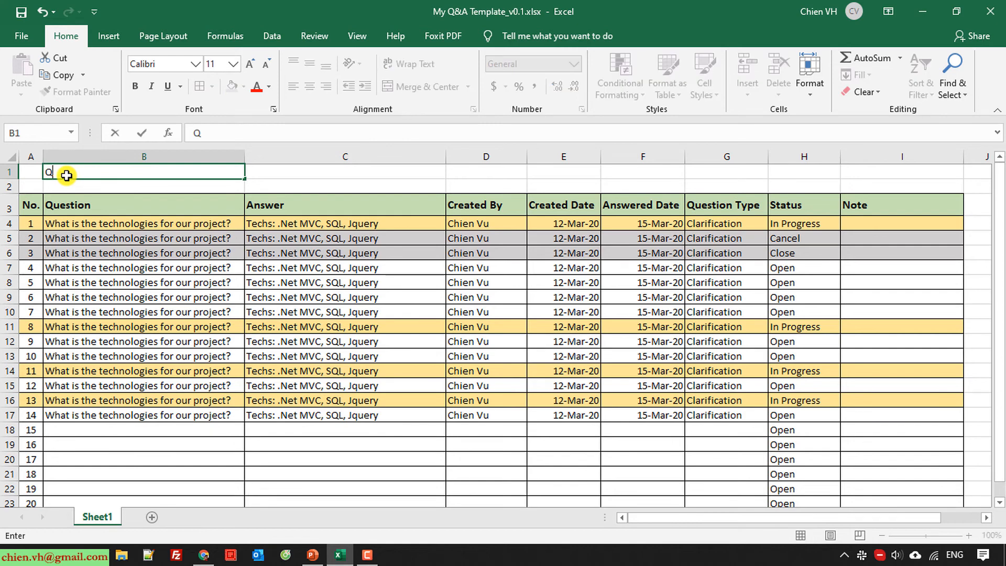
pyautogui.write('&A FOR')
pyautogui.press('BackSpace')
pyautogui.press('BackSpace')
pyautogui.press('BackSpace')
pyautogui.press('BackSpace')
pyautogui.write('FO')
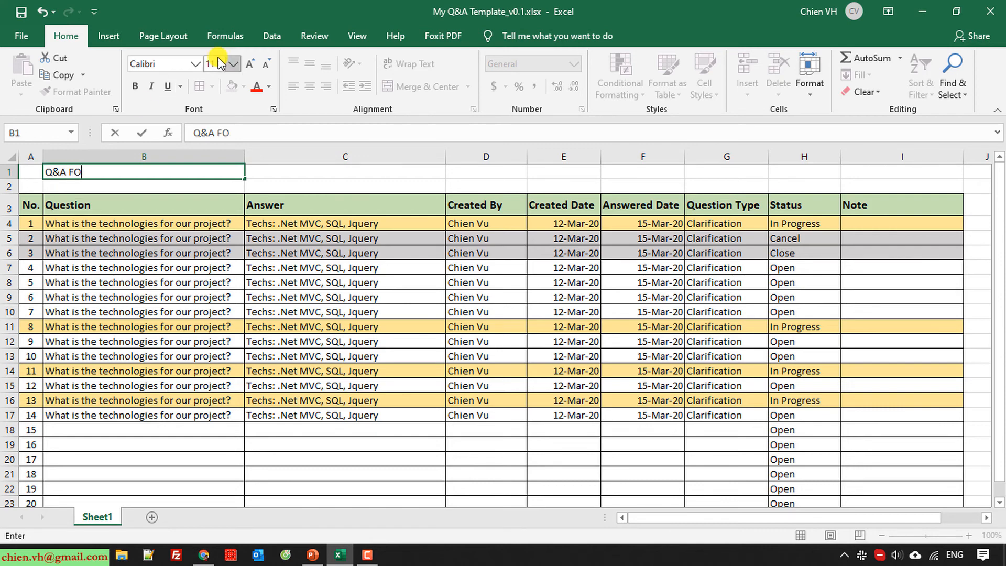
pyautogui.write('R PROJET ABC')
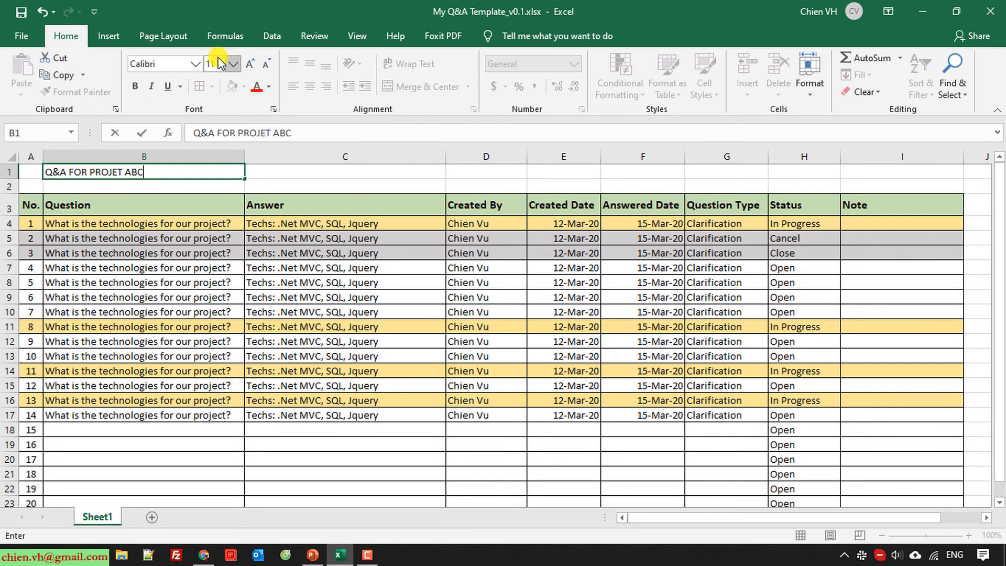
pyautogui.press('BackSpace')
pyautogui.press('BackSpace')
pyautogui.press('BackSpace')
pyautogui.press('BackSpace')
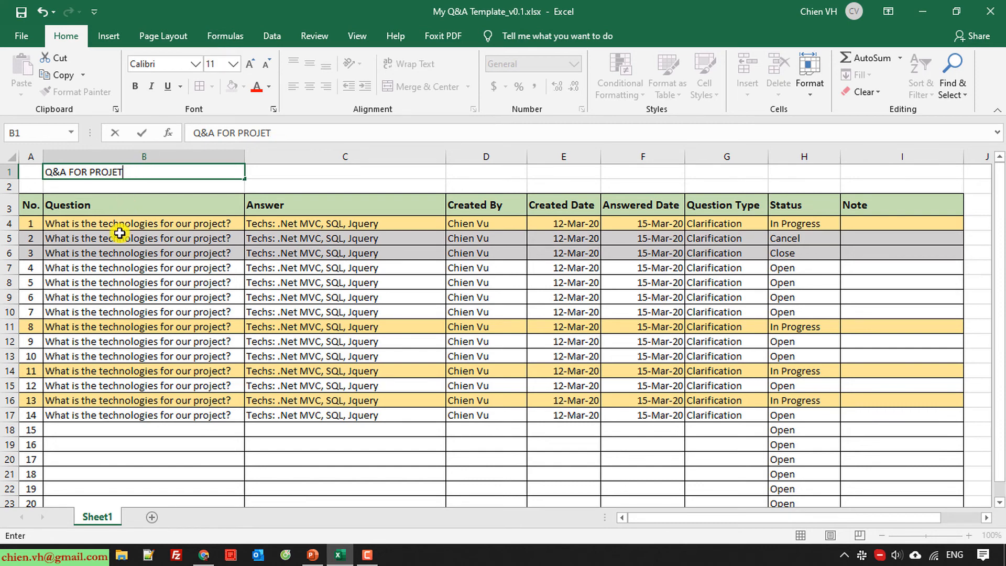
pyautogui.write('CT ABC')
pyautogui.click(199, 244)
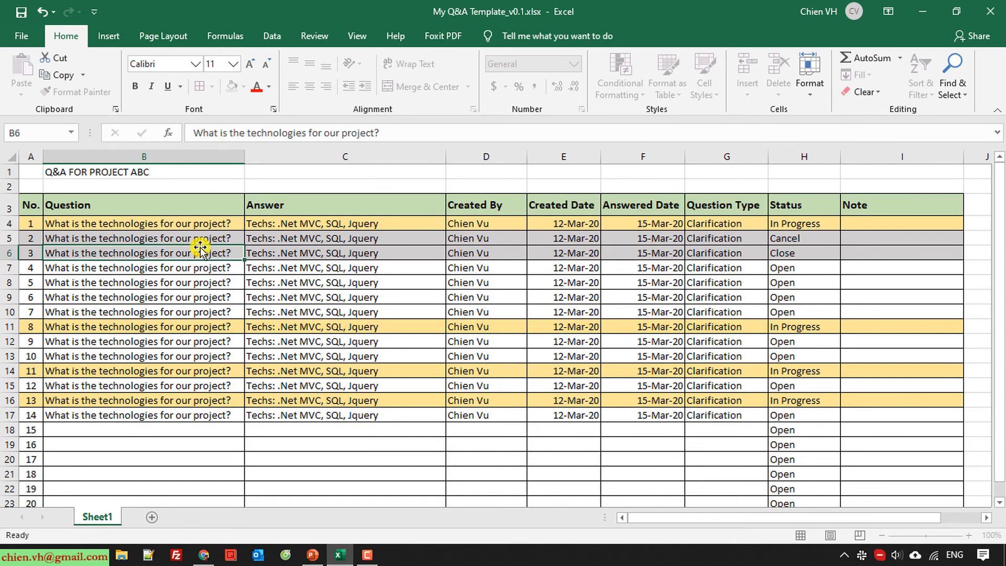
pyautogui.click(202, 204)
pyautogui.click(199, 172)
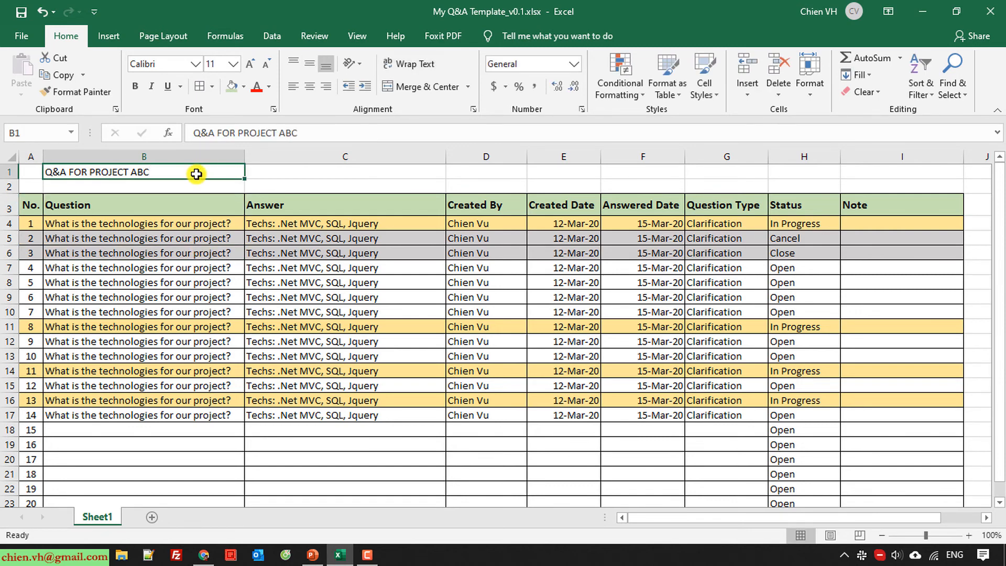
pyautogui.click(177, 210)
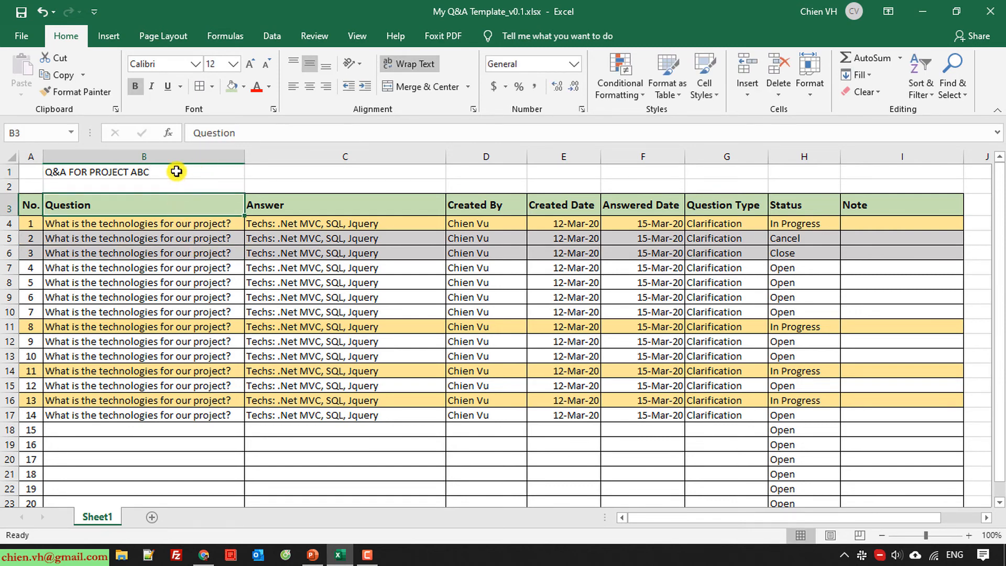
# Insert another row and enter the 'Project Manager:' line with the manager's name in B2
pyautogui.rightClick(10, 187)
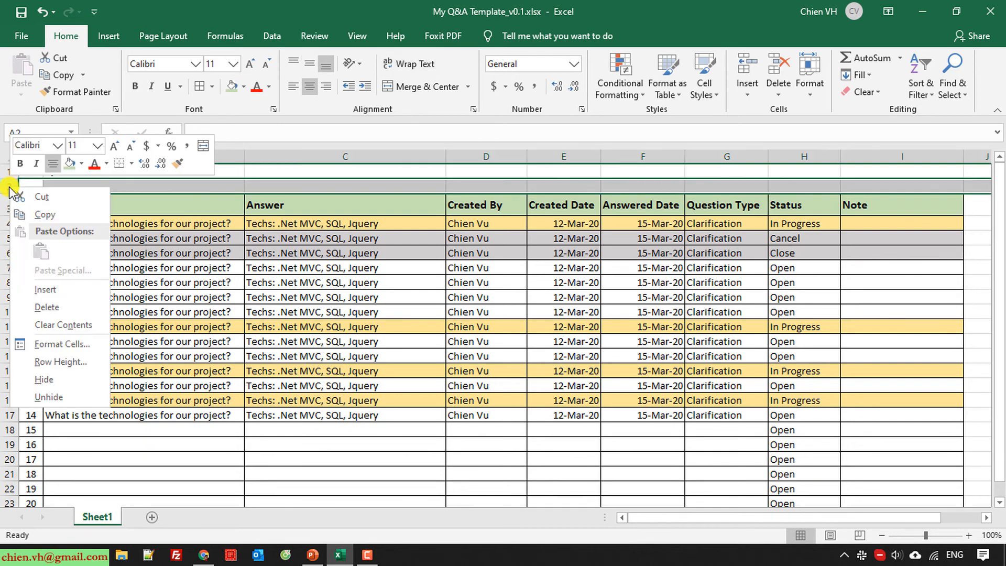
pyautogui.click(55, 291)
pyautogui.click(102, 190)
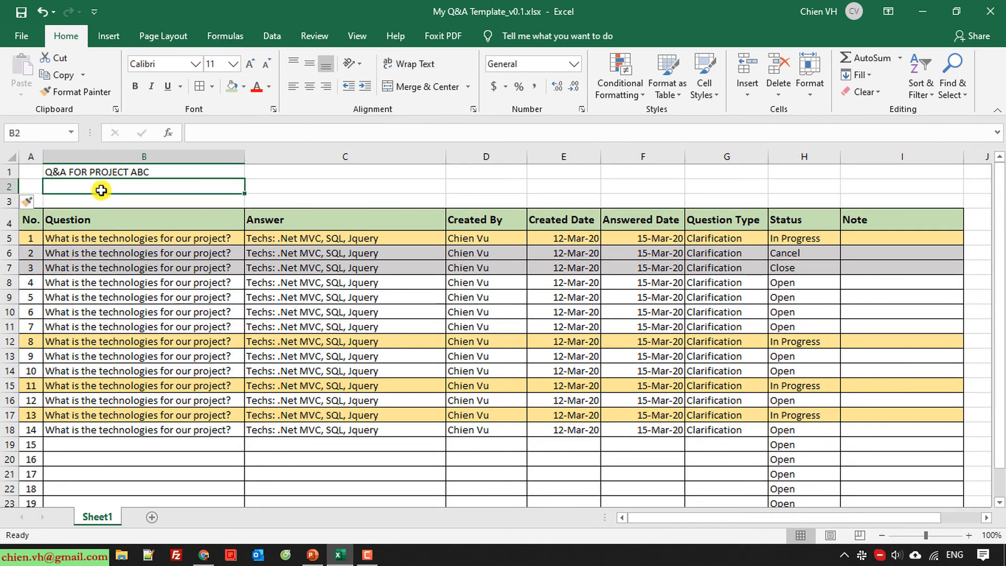
pyautogui.write('Project')
pyautogui.press('BackSpace')
pyautogui.press('BackSpace')
pyautogui.press('BackSpace')
pyautogui.press('BackSpace')
pyautogui.press('BackSpace')
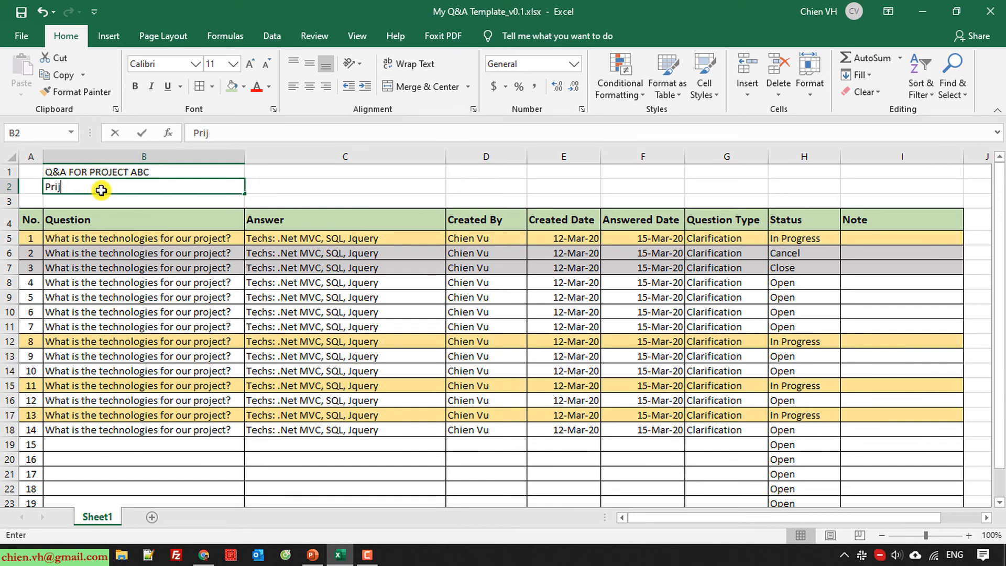
pyautogui.write('i')
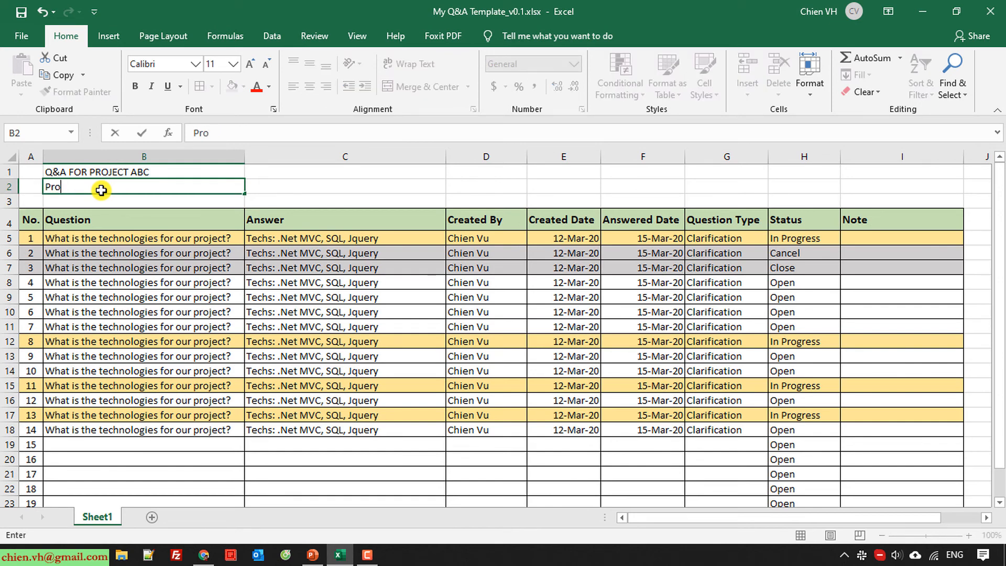
pyautogui.write('ject Manager')
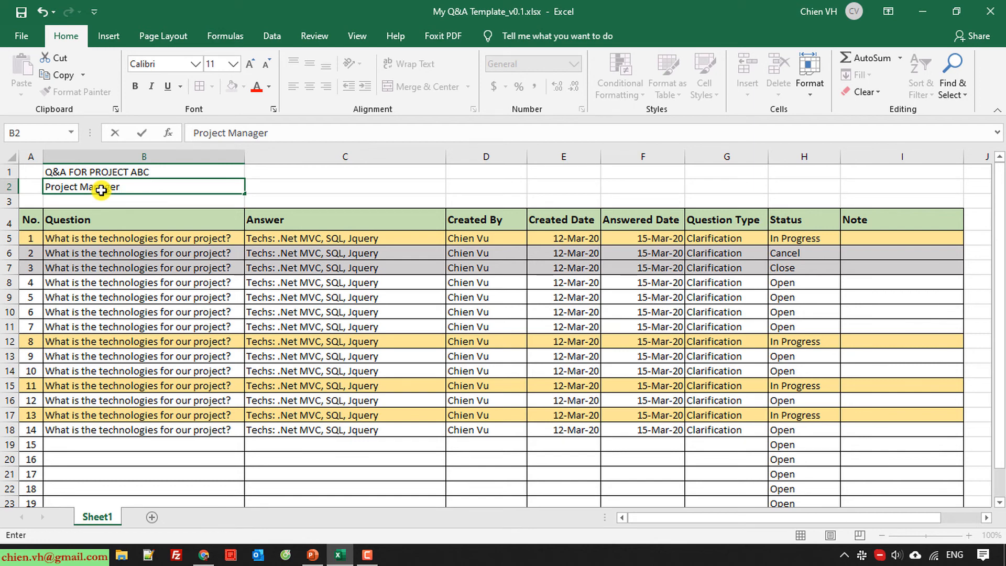
pyautogui.press('Return')
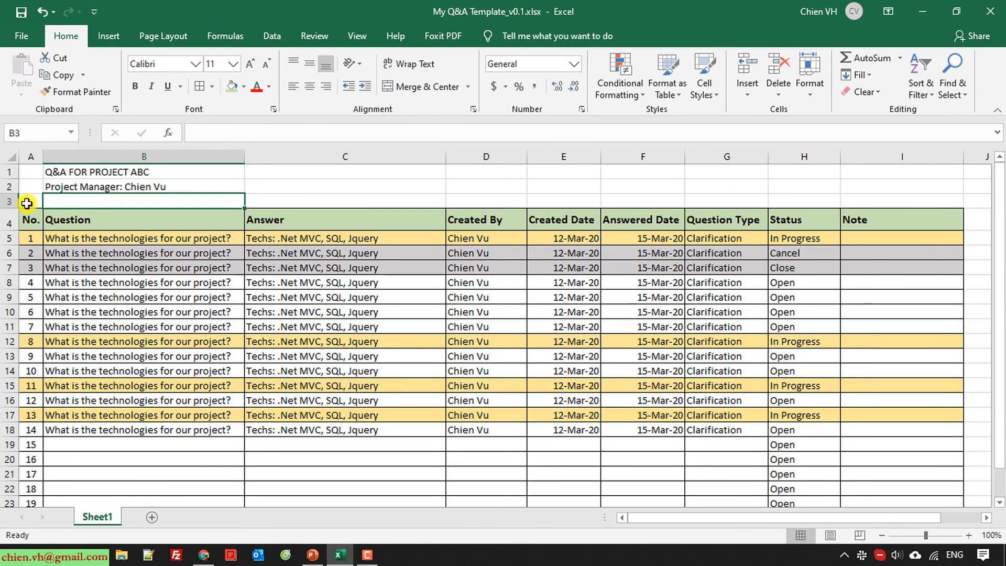
# Insert a row and enter 'Projet Duration: 1/Jan/20 - 30/Jun/20' in B3
pyautogui.click(6, 201)
pyautogui.rightClick(7, 201)
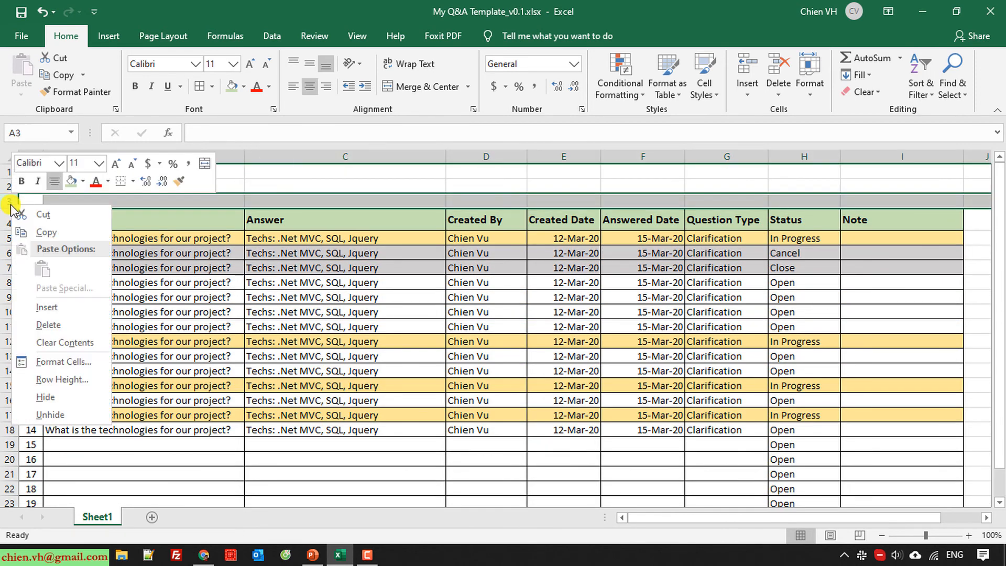
pyautogui.click(45, 303)
pyautogui.click(199, 340)
pyautogui.click(96, 201)
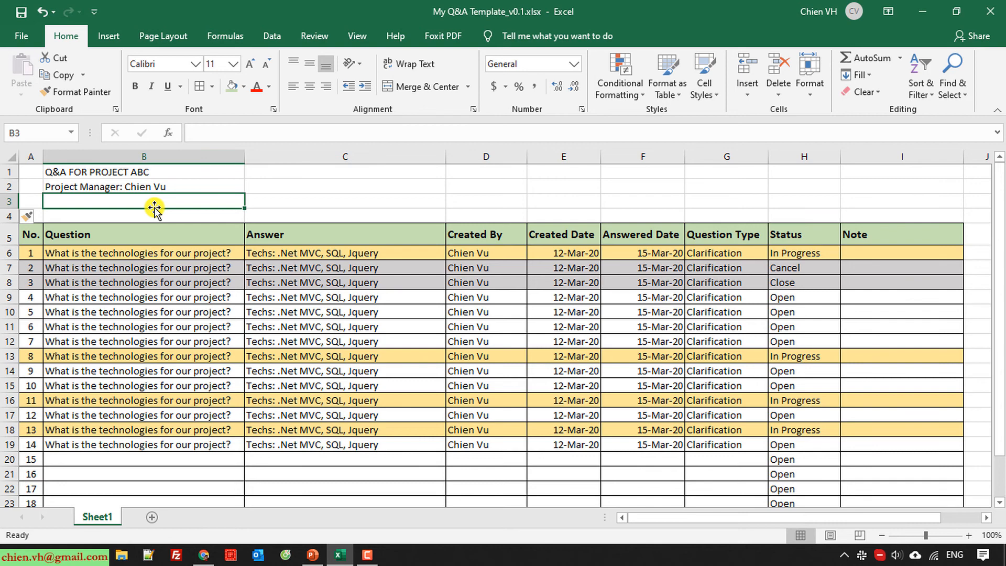
pyautogui.write('Projet ')
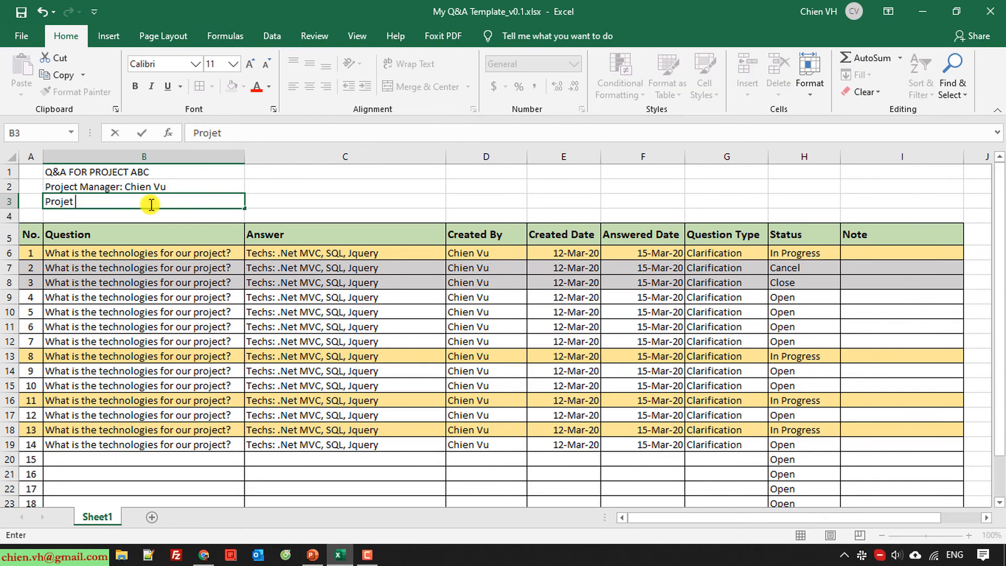
pyautogui.write('Duration:')
pyautogui.press('Tab')
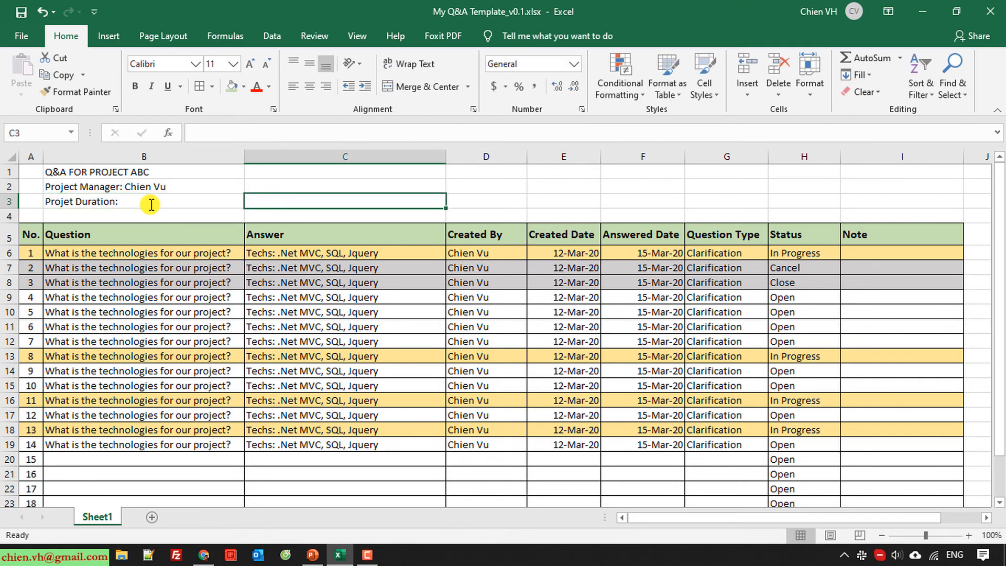
pyautogui.press('Left')
pyautogui.press('F2')
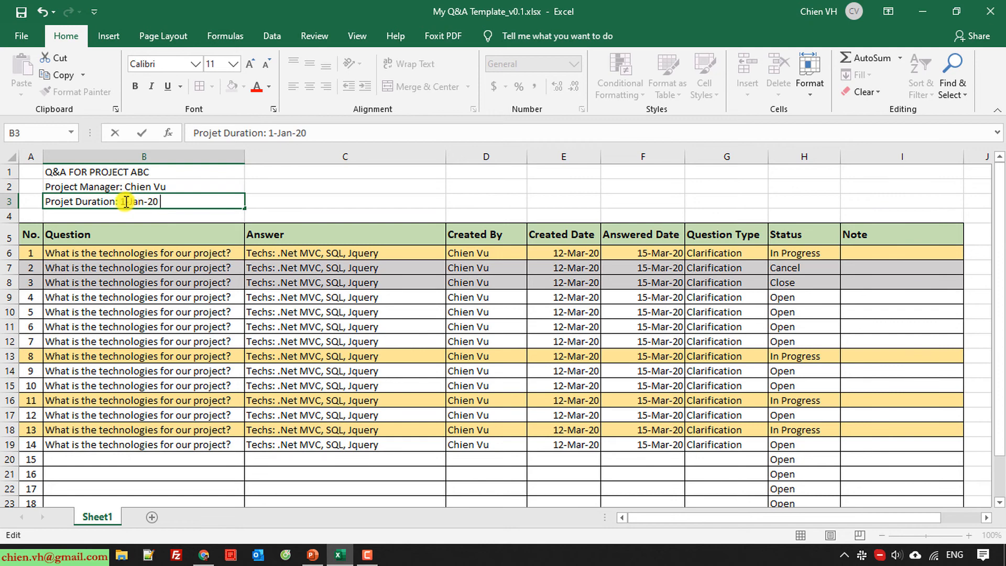
pyautogui.press('BackSpace')
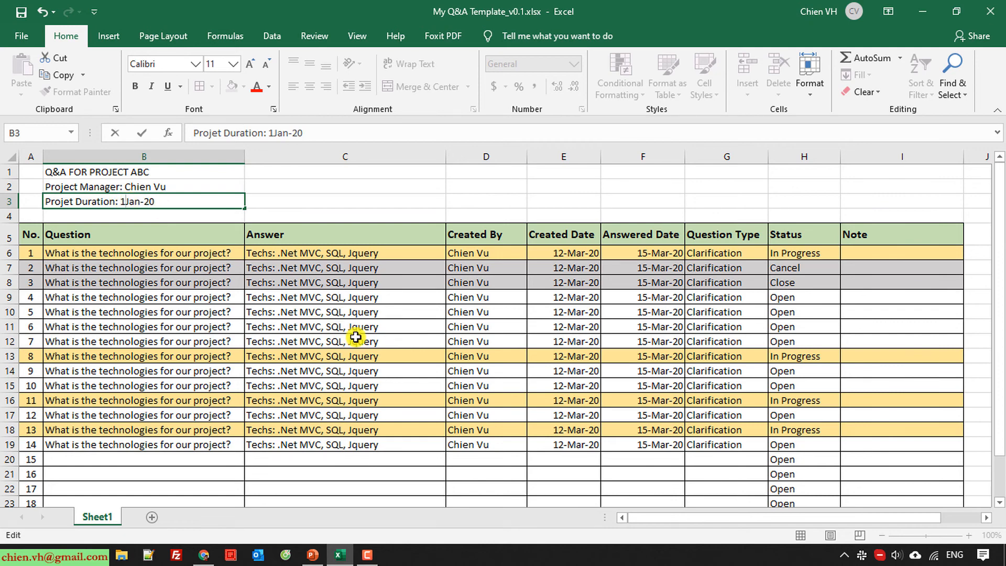
pyautogui.write('/')
pyautogui.press('BackSpace')
pyautogui.write('/')
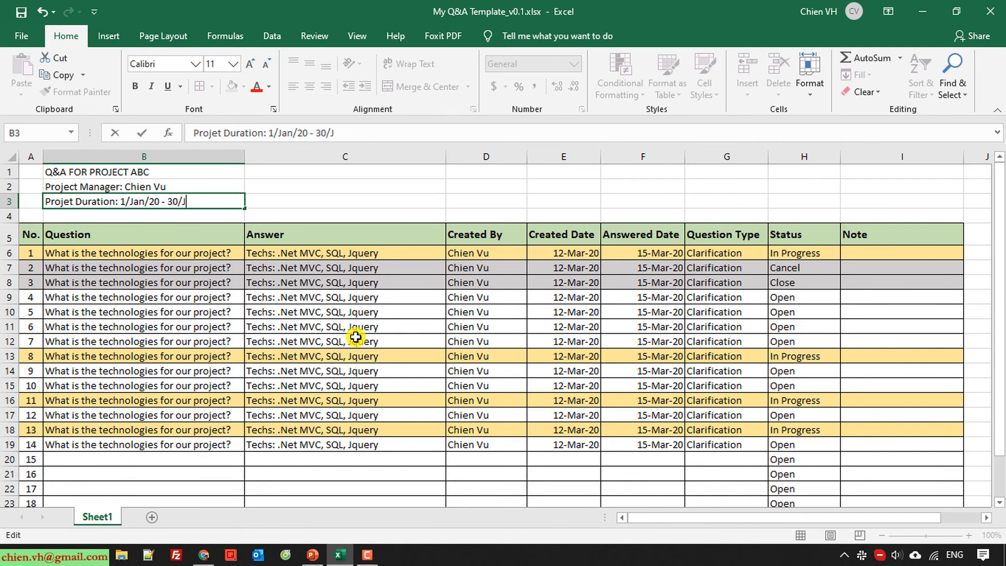
pyautogui.write('un/20')
pyautogui.press('Return')
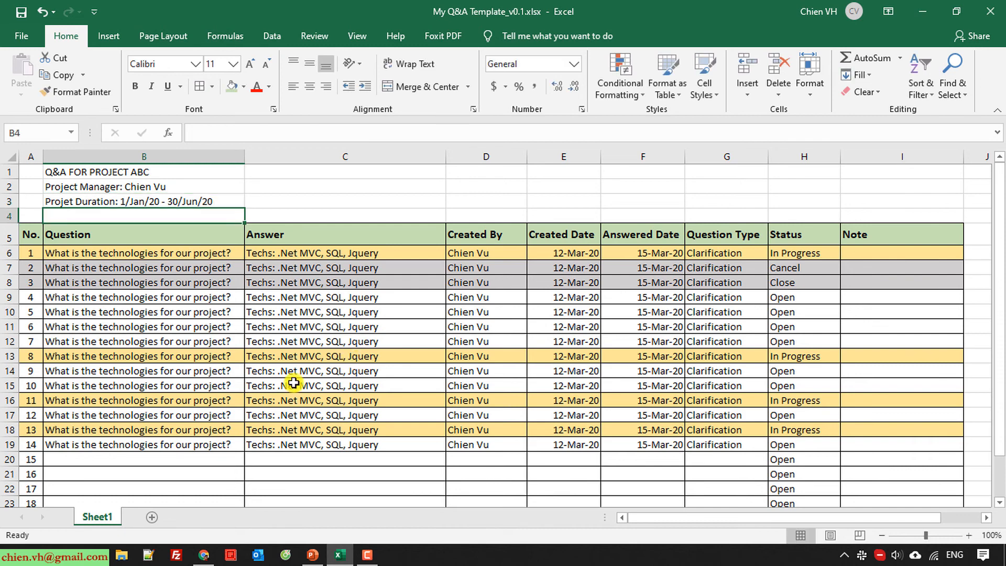
# Make the title lines in B1:B3 bold
pyautogui.moveTo(110, 172); pyautogui.dragTo(195, 201)
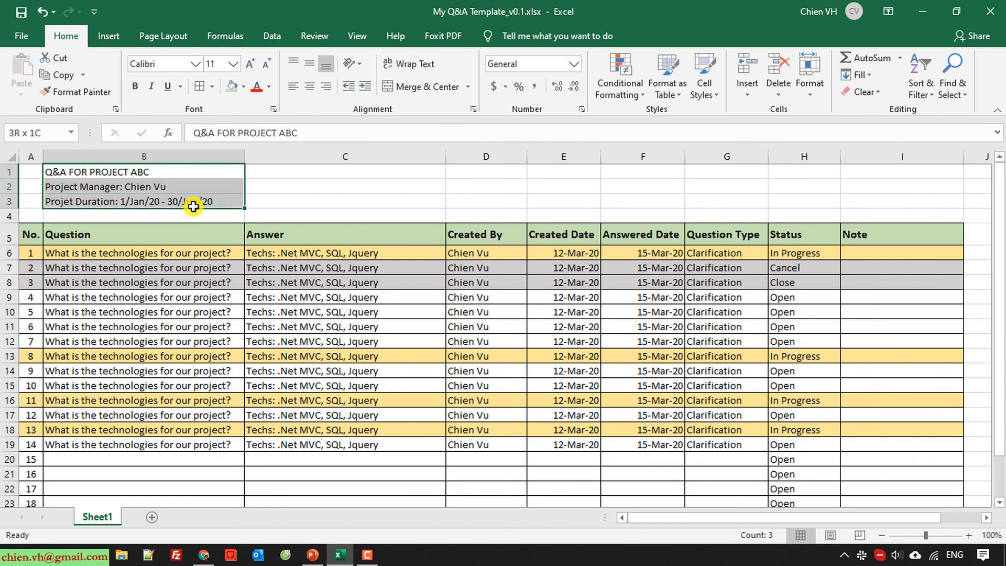
pyautogui.click(138, 89)
pyautogui.click(373, 199)
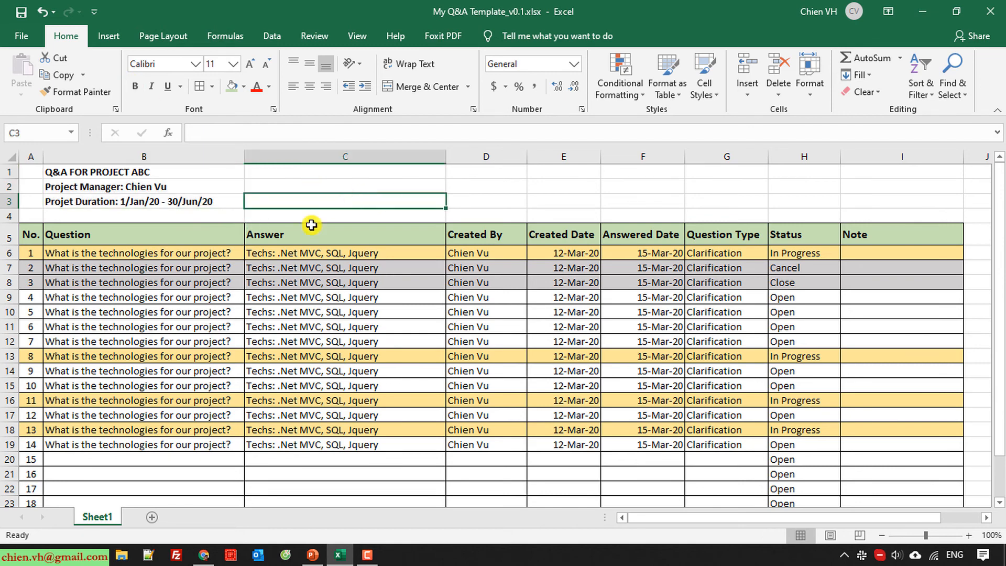
pyautogui.scroll(-1, 466, 413)
pyautogui.scroll(1, 435, 409)
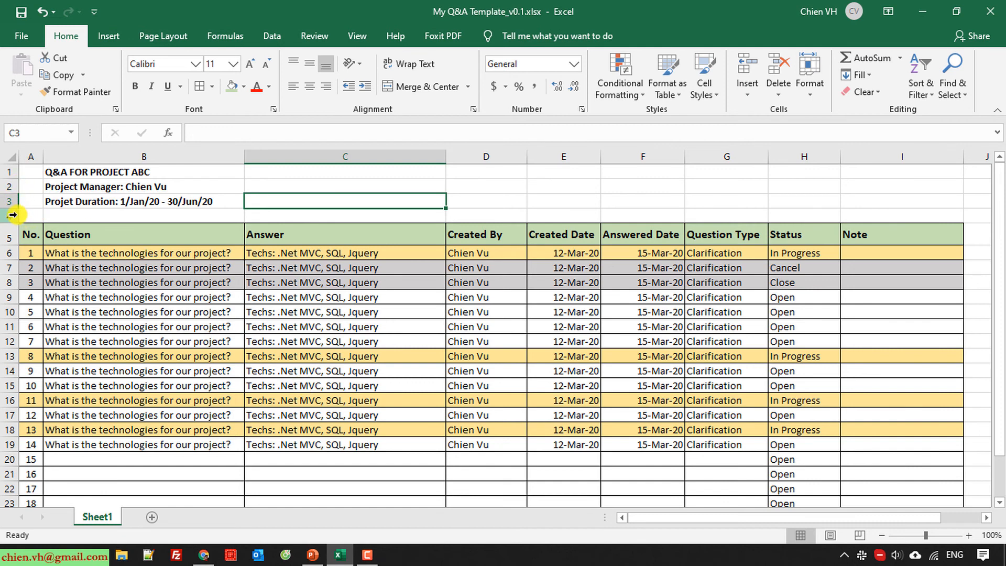
# Select rows 1 through 5, covering the title block and the table header row
pyautogui.click(5, 170)
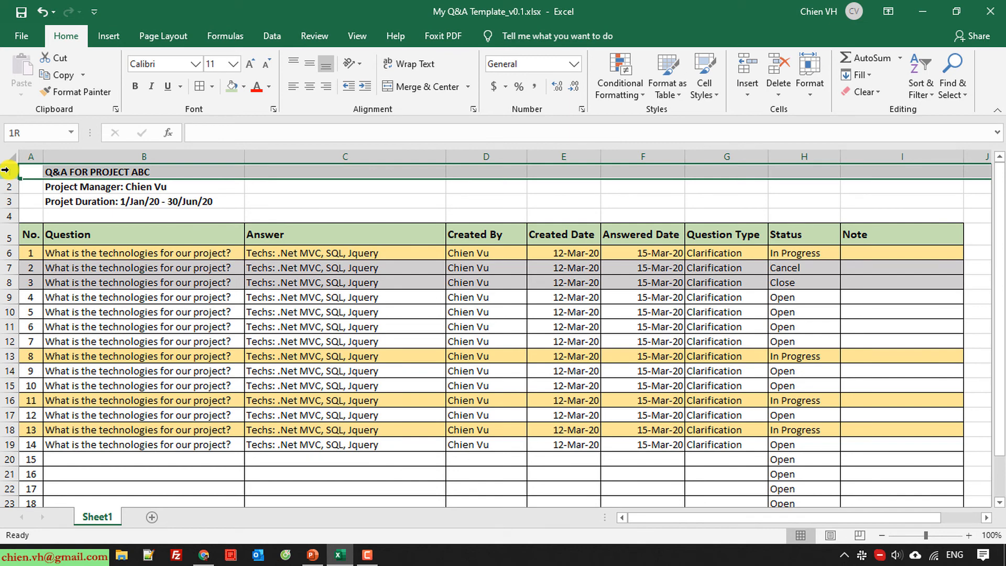
pyautogui.scroll(-2, 891, 401)
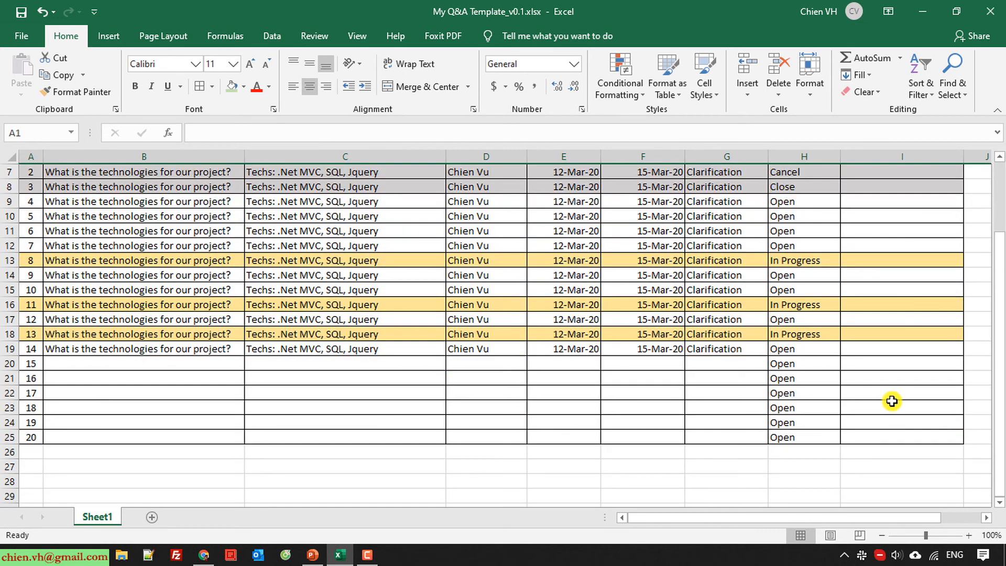
pyautogui.scroll(2, 891, 400)
pyautogui.scroll(-2, 892, 400)
pyautogui.scroll(2, 892, 401)
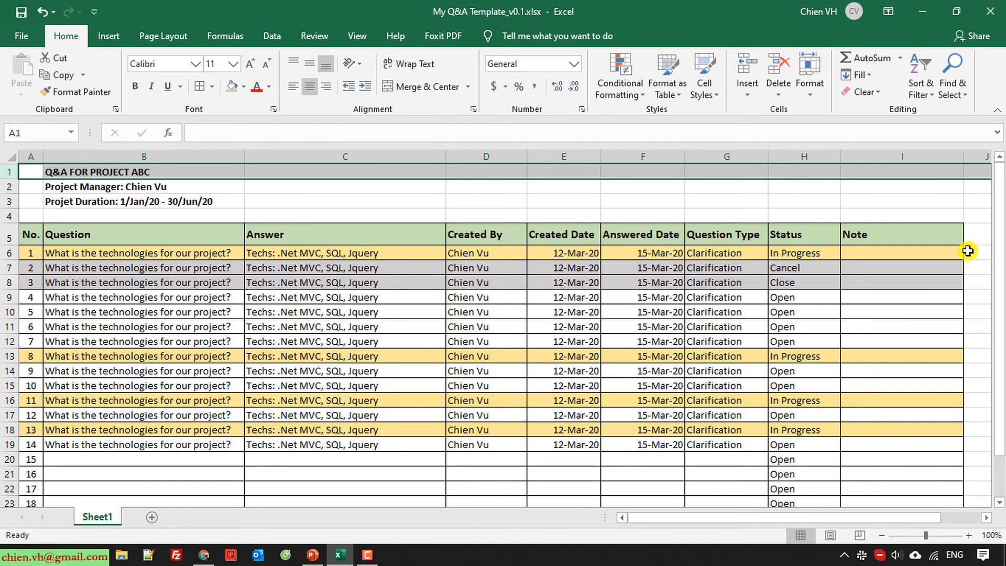
pyautogui.moveTo(867, 520); pyautogui.dragTo(635, 521)
pyautogui.click(10, 235)
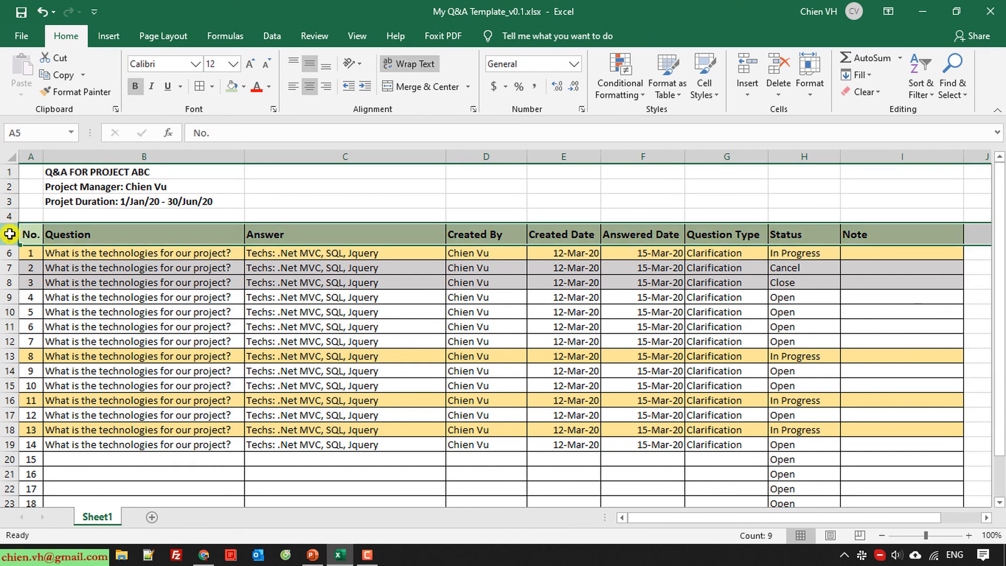
pyautogui.moveTo(10, 172); pyautogui.dragTo(12, 234)
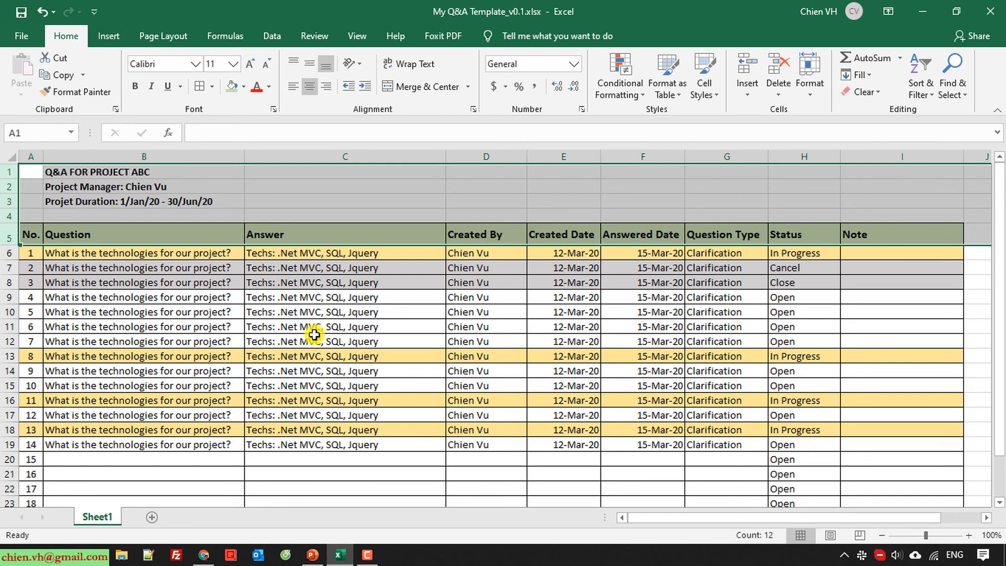
# Freeze the rows above the current selection and test scrolling from cell C20
pyautogui.click(346, 37)
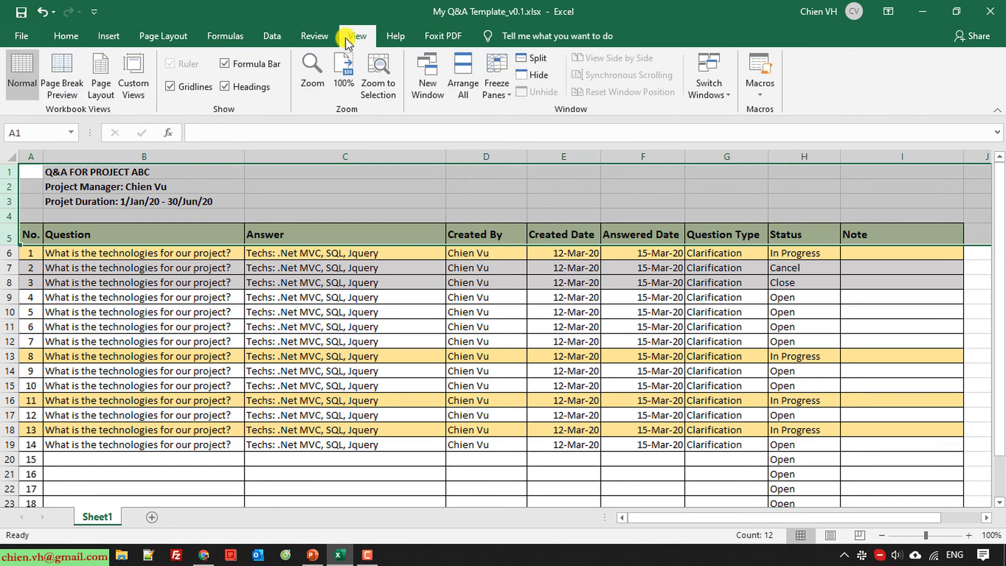
pyautogui.click(504, 95)
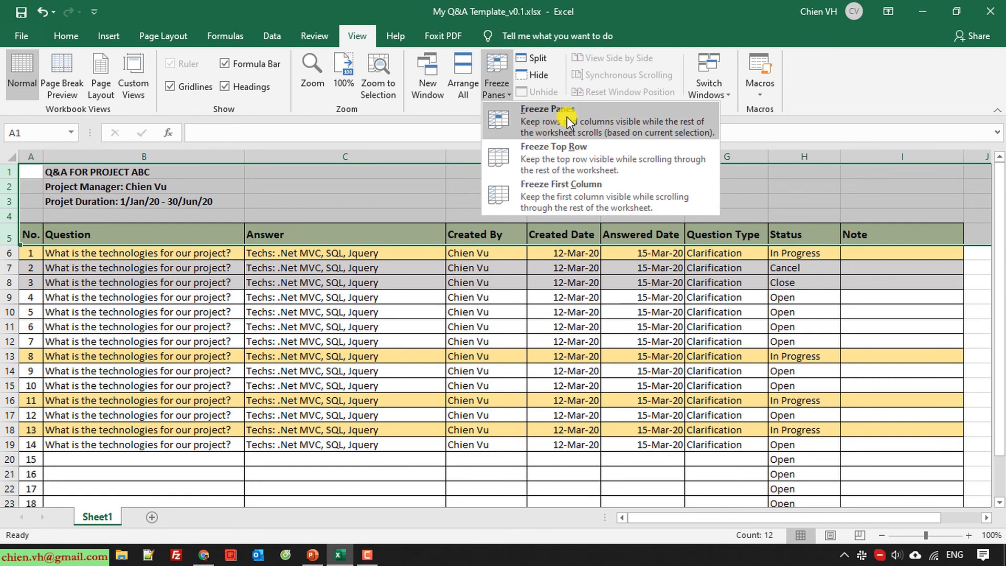
pyautogui.click(567, 122)
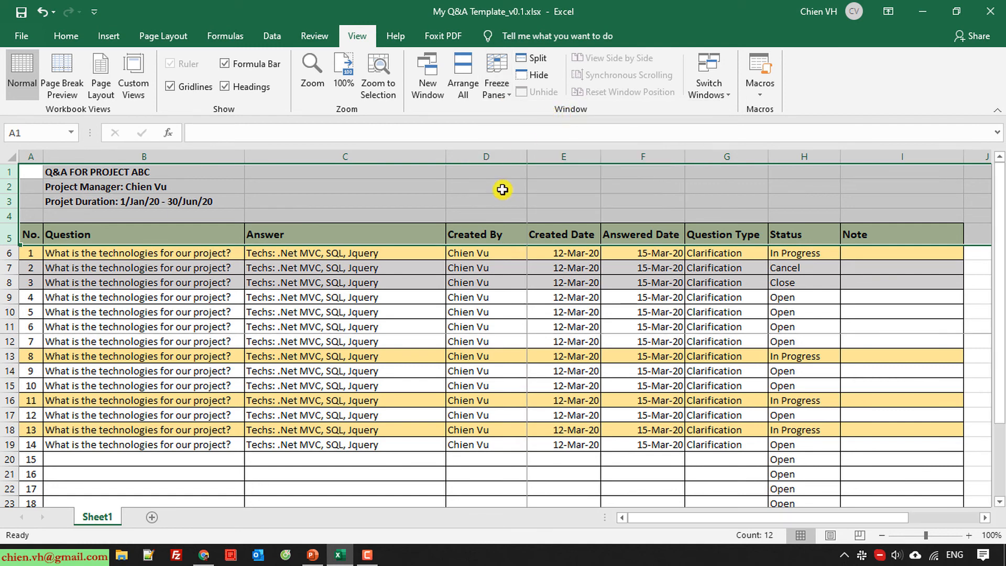
pyautogui.scroll(-2, 411, 359)
pyautogui.click(302, 370)
pyautogui.scroll(-1, 285, 382)
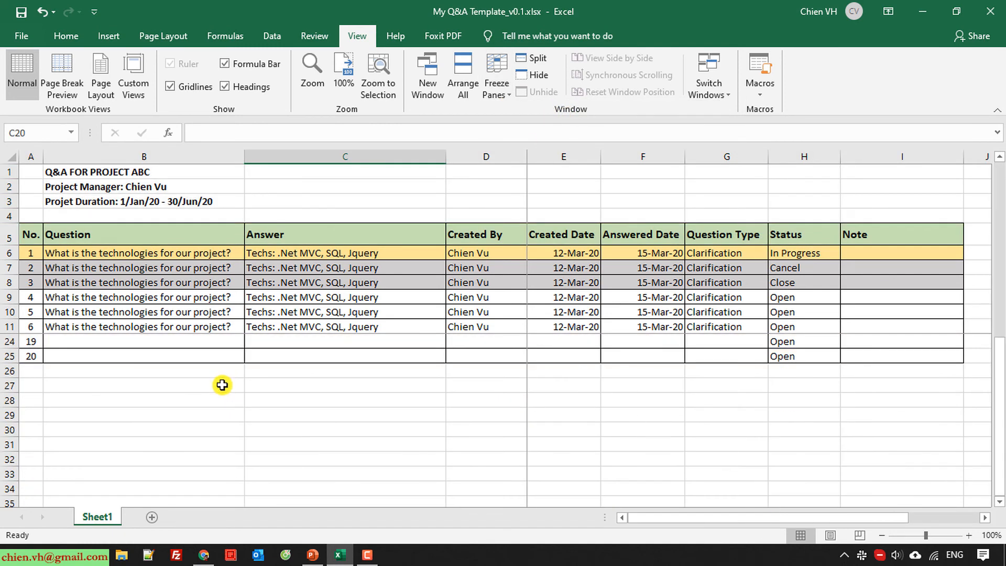
pyautogui.scroll(3, 220, 382)
pyautogui.scroll(-3, 222, 385)
pyautogui.scroll(3, 427, 440)
pyautogui.scroll(-1, 476, 433)
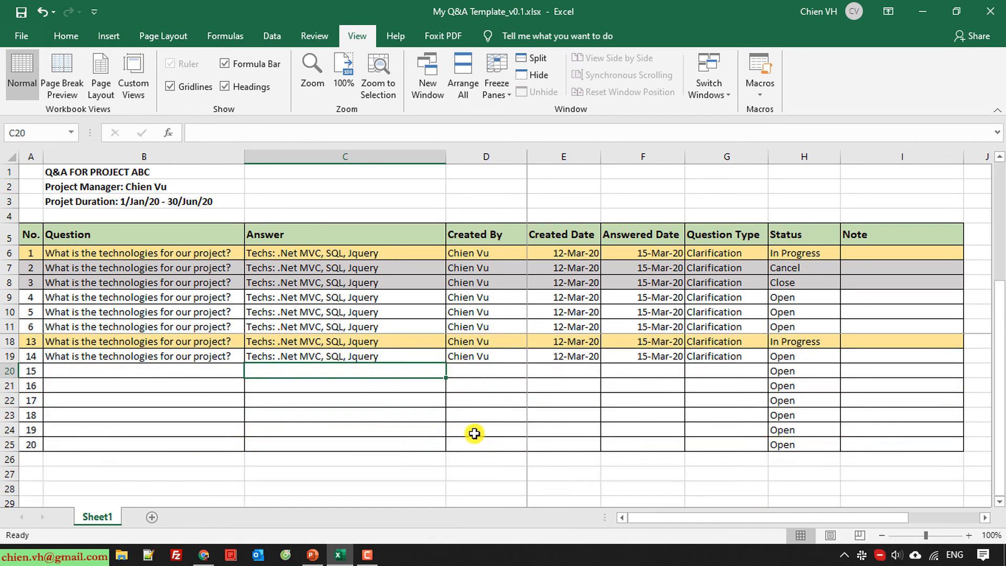
pyautogui.scroll(1, 426, 435)
pyautogui.scroll(-2, 119, 425)
pyautogui.scroll(2, 117, 427)
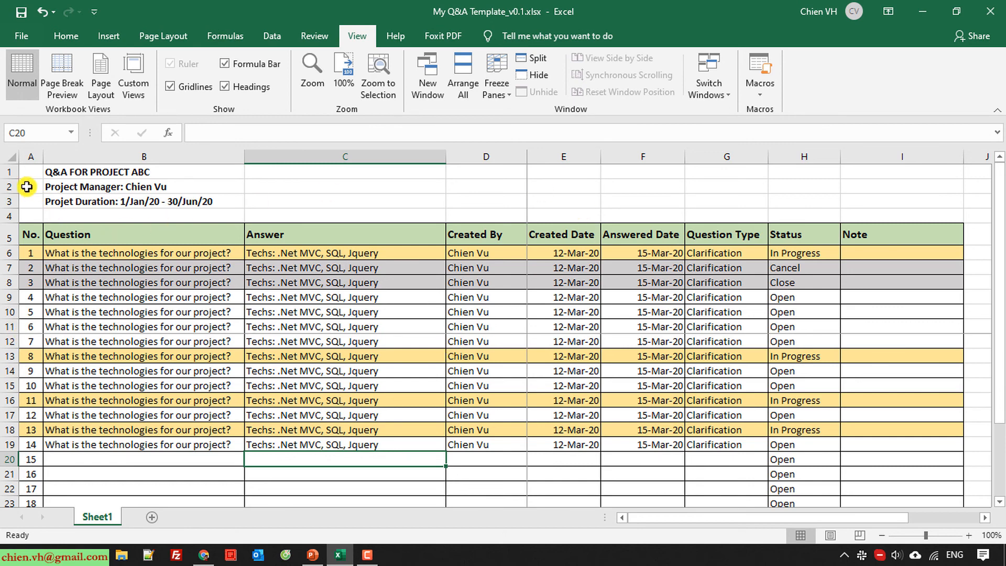
# Unfreeze all panes so no rows or columns stay fixed
pyautogui.click(497, 84)
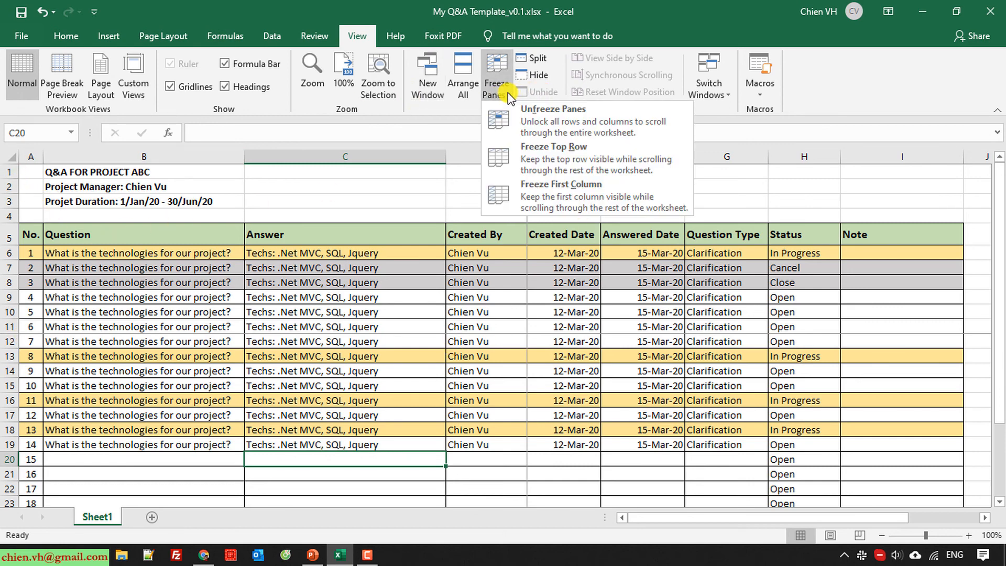
pyautogui.click(524, 124)
pyautogui.scroll(-4, 322, 372)
pyautogui.scroll(4, 325, 374)
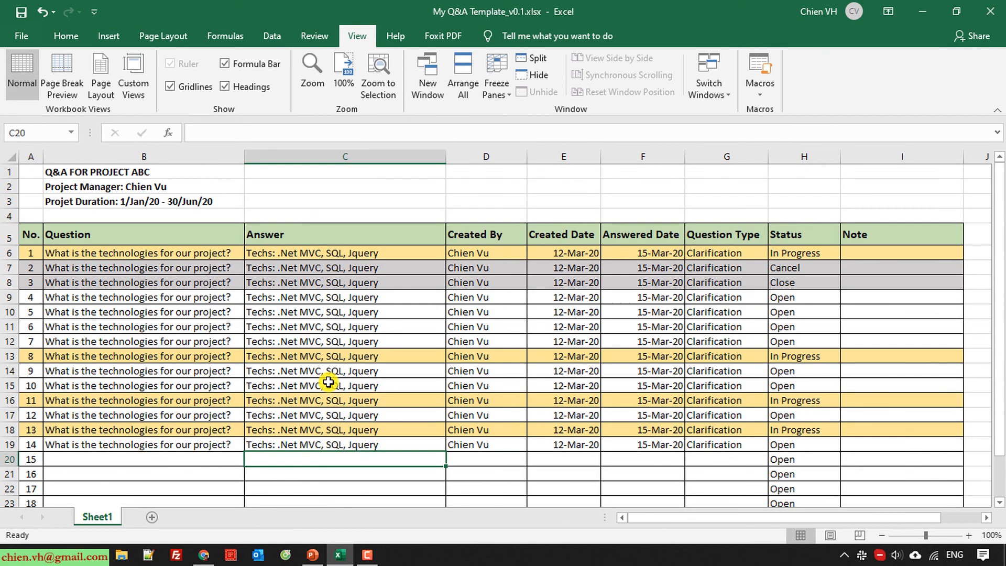
# Freeze panes at C6 so the title, header rows, No. and Question columns stay fixed
pyautogui.click(333, 356)
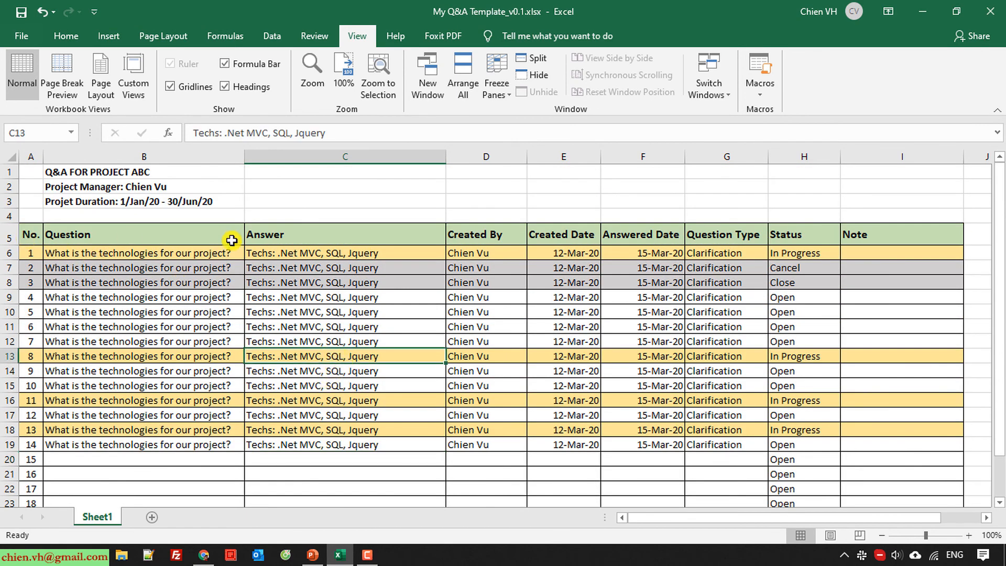
pyautogui.click(275, 253)
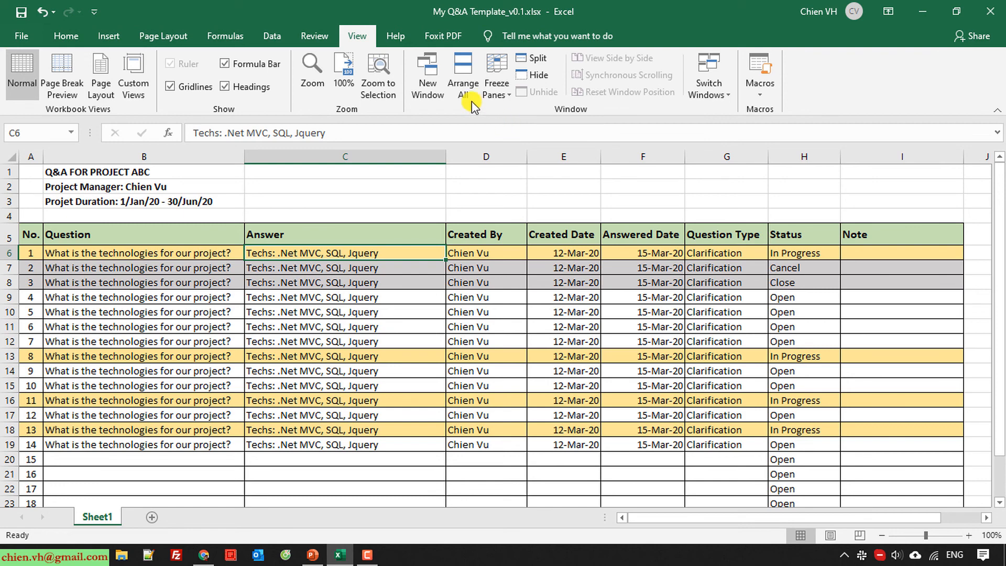
pyautogui.click(496, 89)
pyautogui.click(539, 108)
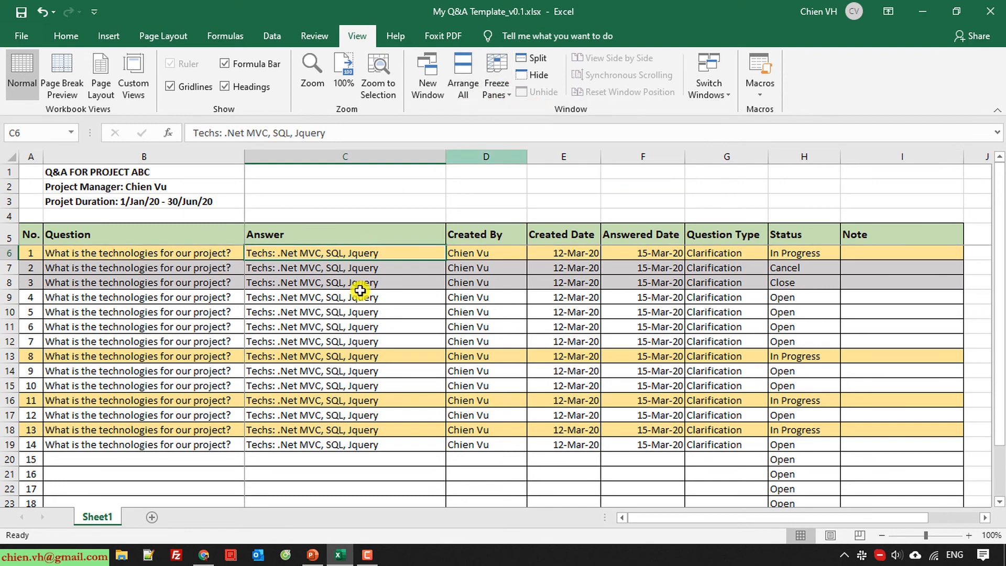
pyautogui.scroll(-2, 326, 283)
pyautogui.scroll(2, 330, 301)
pyautogui.scroll(-3, 330, 304)
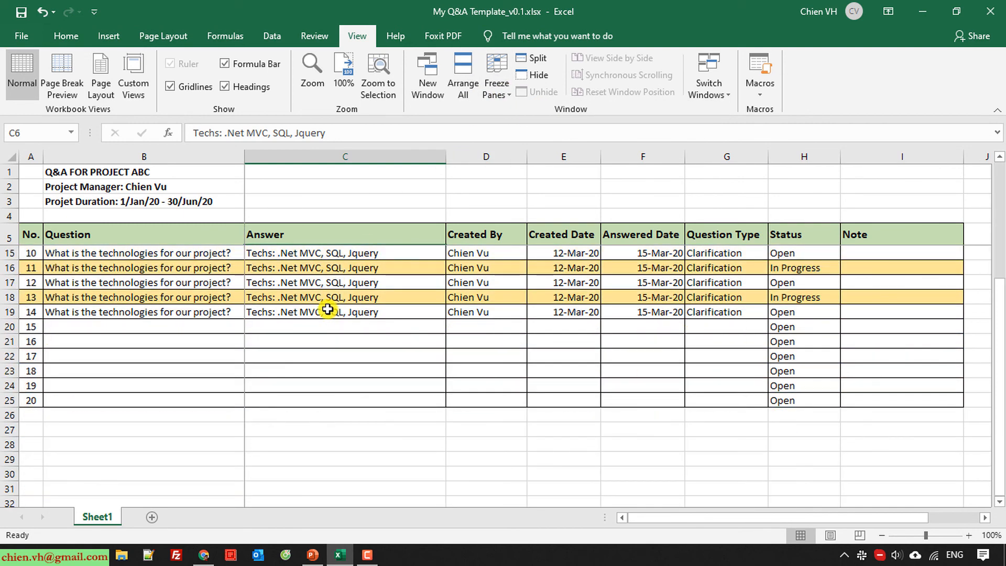
pyautogui.scroll(3, 330, 309)
pyautogui.moveTo(653, 521); pyautogui.dragTo(583, 539)
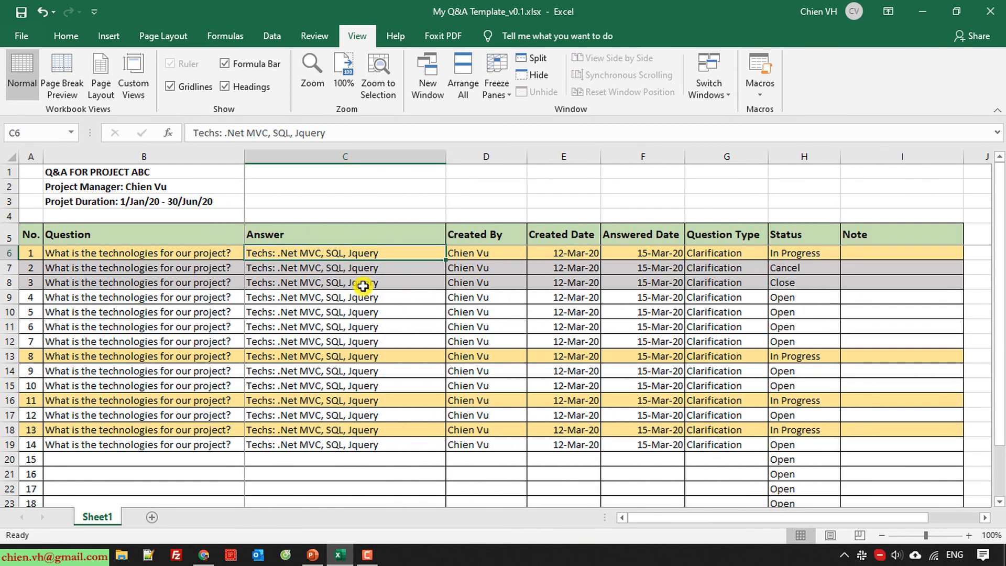
# Delete blank row 4, then undo to restore it
pyautogui.click(9, 217)
pyautogui.rightClick(9, 217)
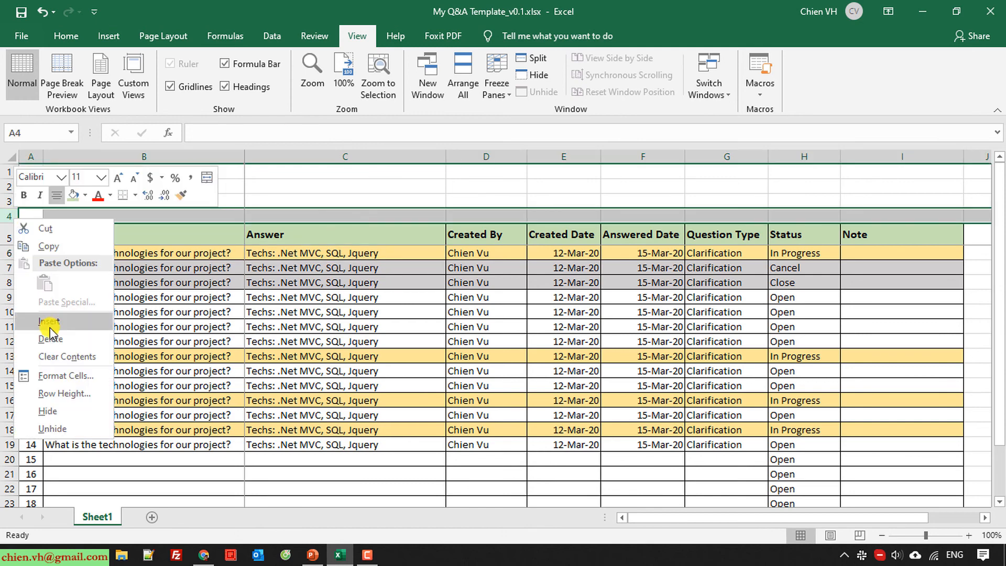
pyautogui.click(78, 335)
pyautogui.click(210, 343)
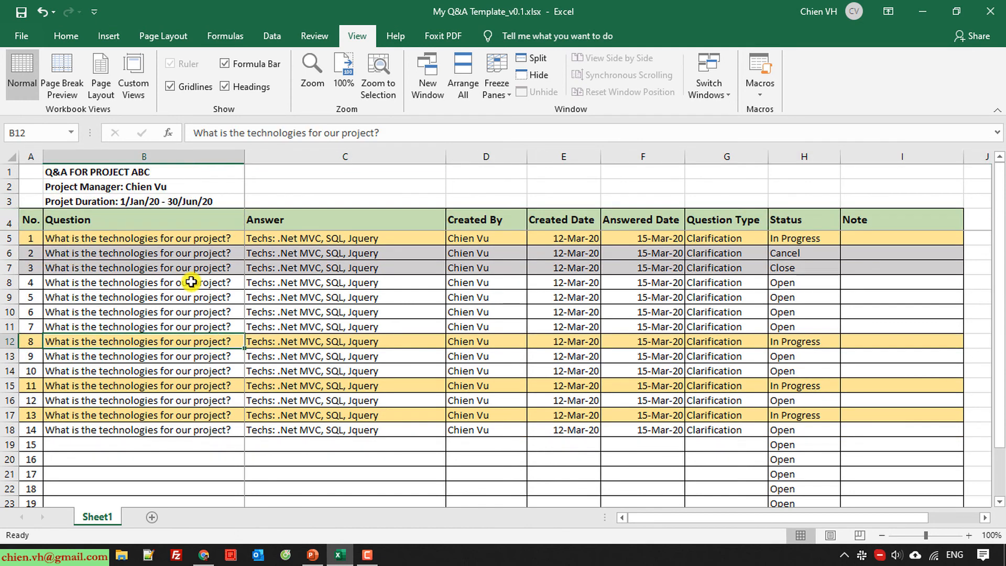
pyautogui.hotkey('ctrl', 'z')
# Fill the title block range A1:I4 with white to hide its gridlines
pyautogui.click(269, 326)
pyautogui.moveTo(31, 171); pyautogui.dragTo(891, 215)
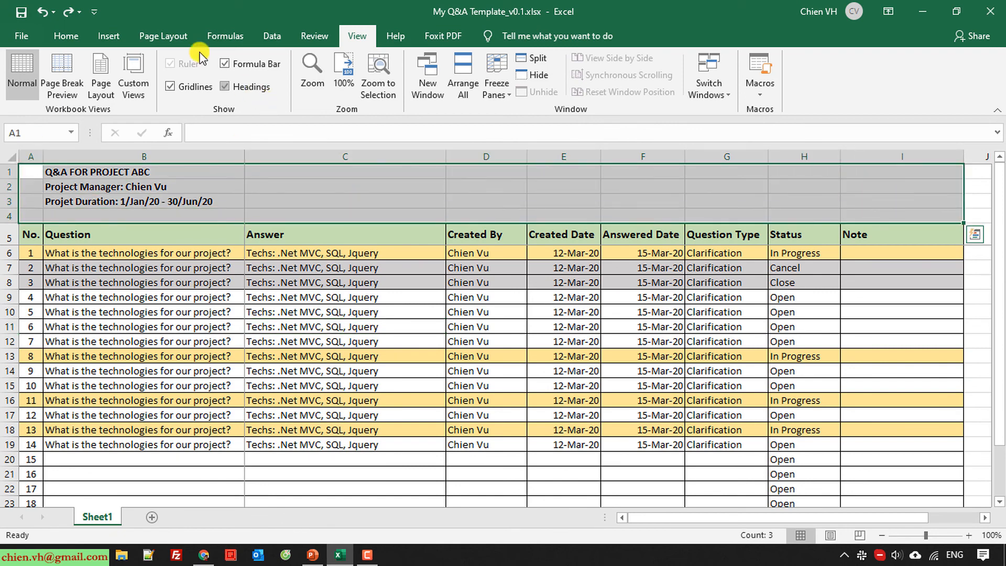
pyautogui.click(67, 37)
pyautogui.click(243, 89)
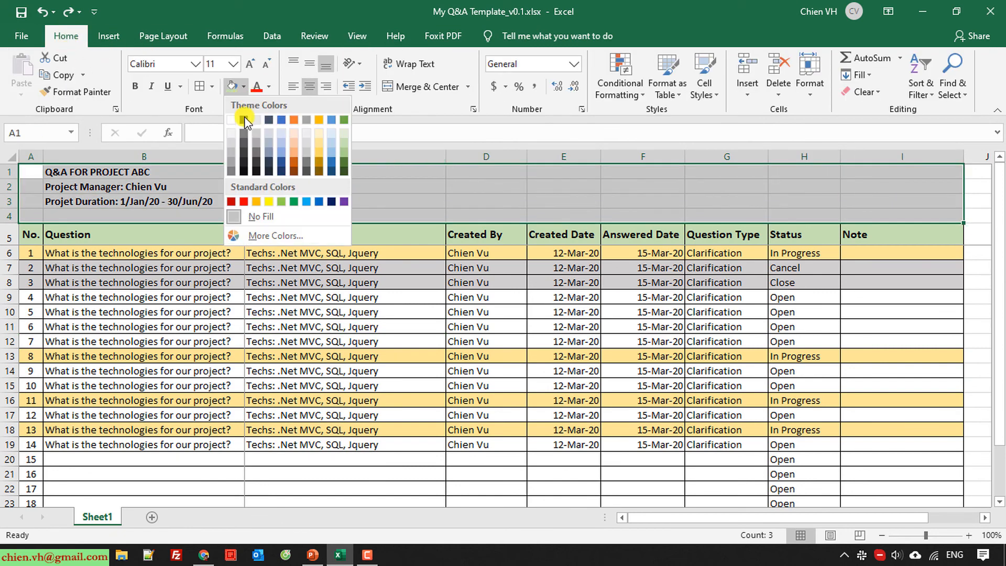
pyautogui.click(229, 120)
pyautogui.click(388, 382)
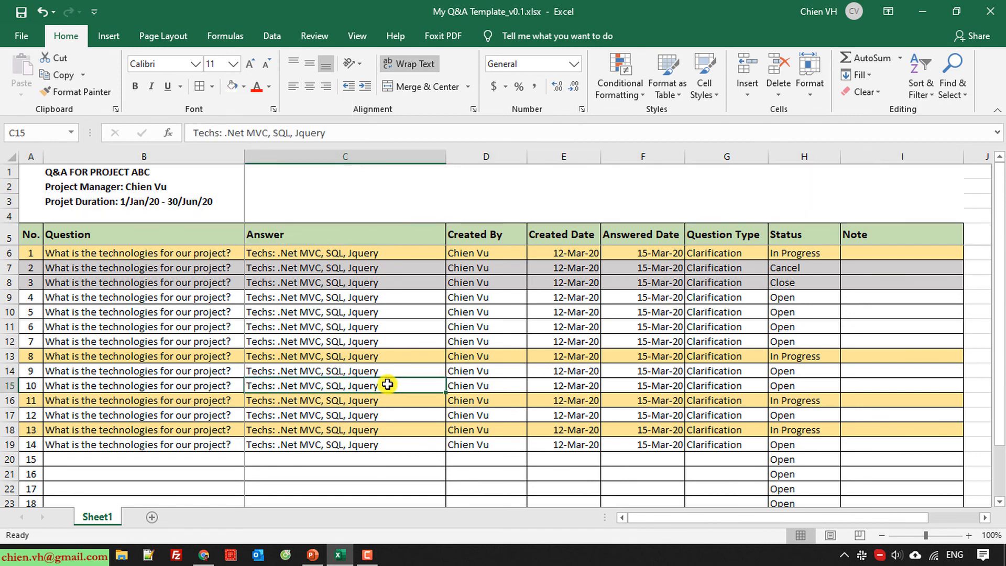
pyautogui.scroll(-1, 270, 327)
pyautogui.scroll(1, 270, 327)
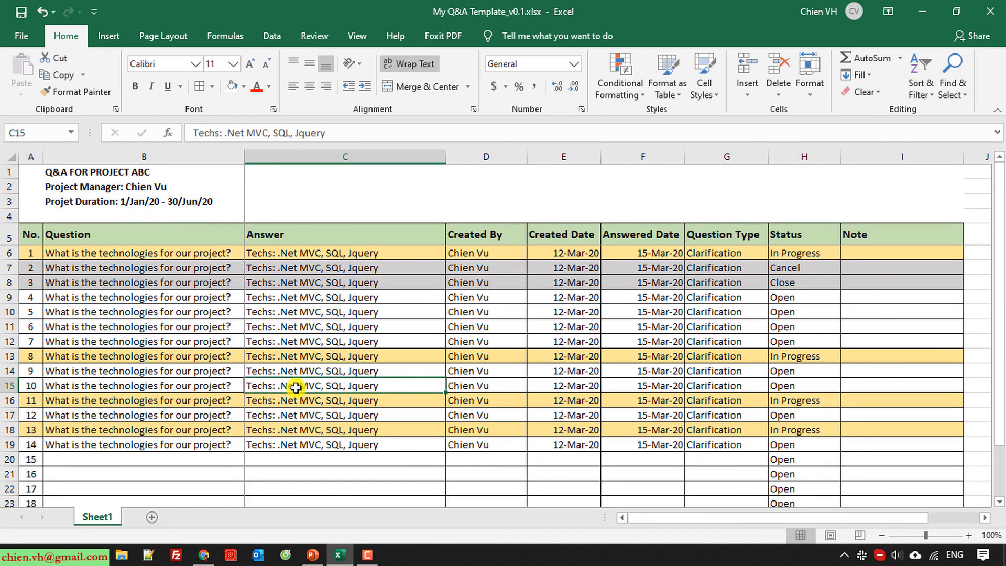
# Select rows 1–3, header row 5 and the Question column to review the layout
pyautogui.click(4, 172)
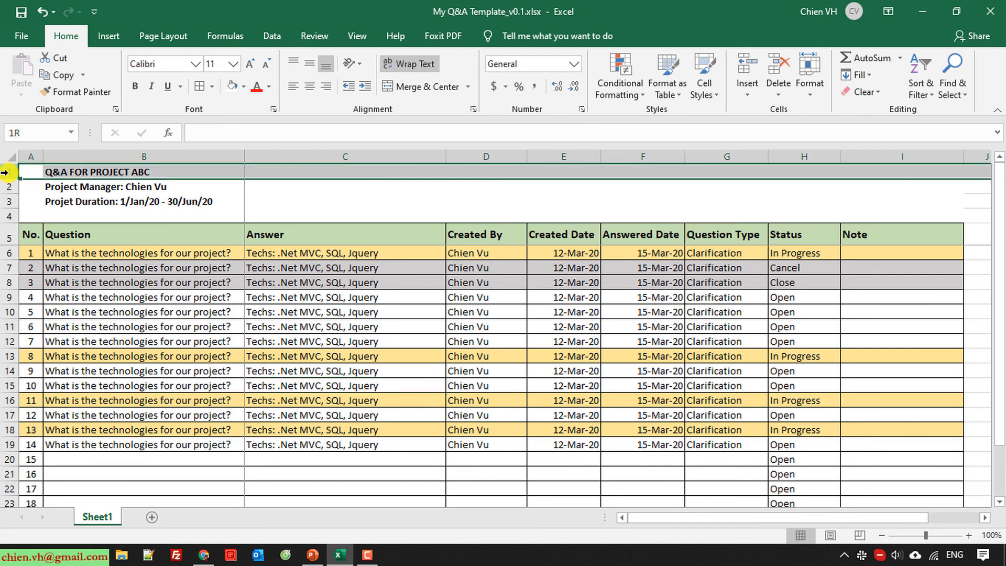
pyautogui.moveTo(4, 172); pyautogui.dragTo(7, 203)
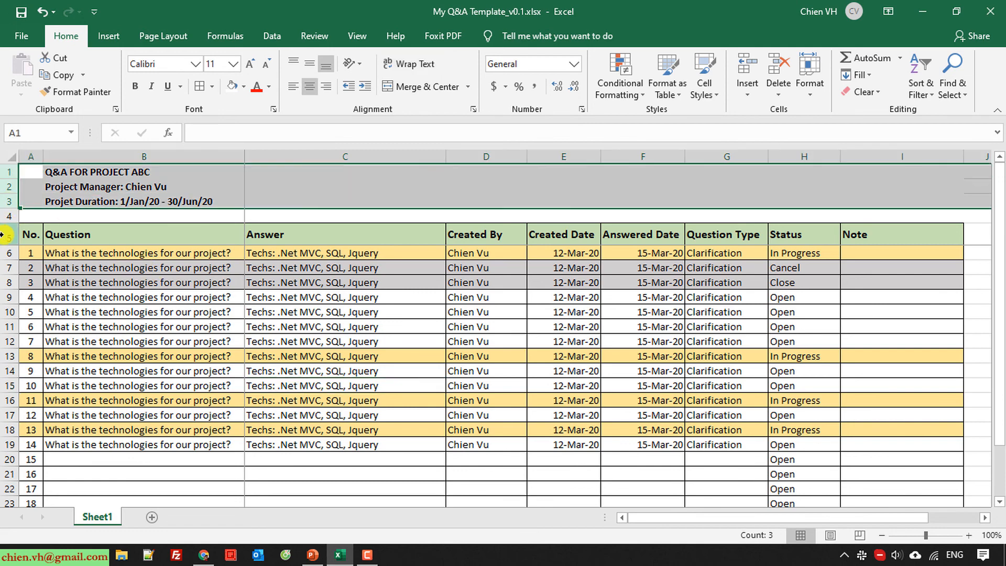
pyautogui.click(6, 234)
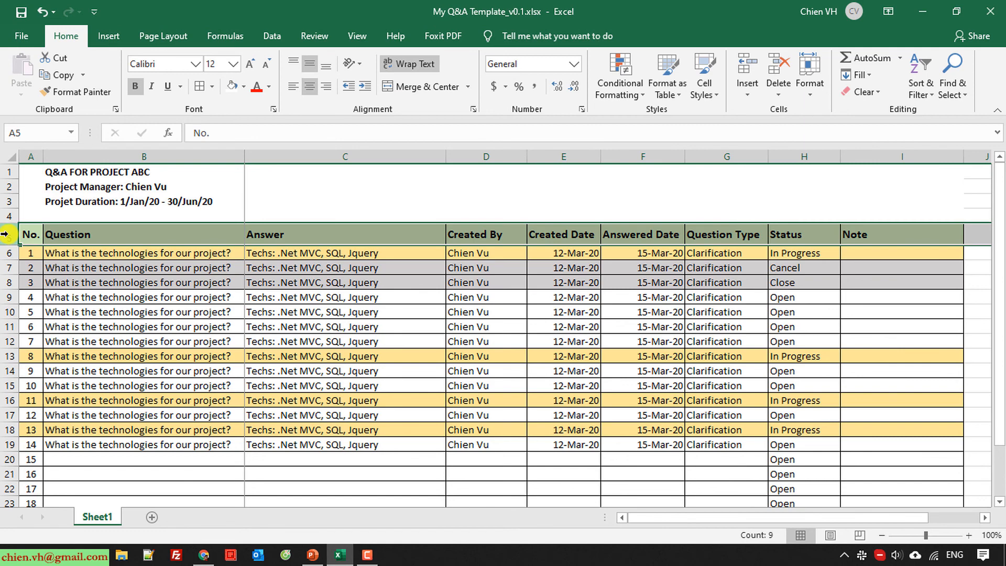
pyautogui.click(142, 325)
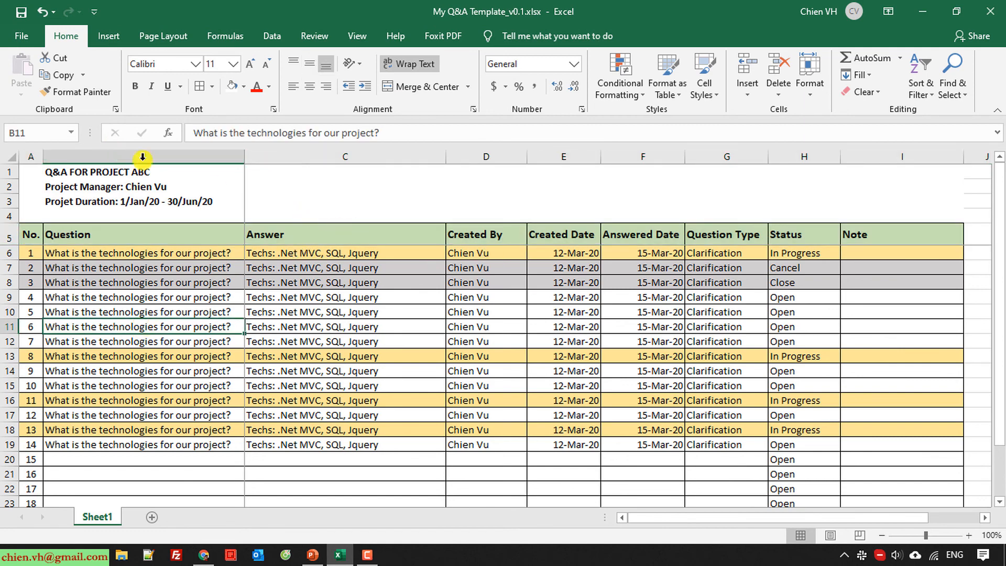
pyautogui.click(185, 156)
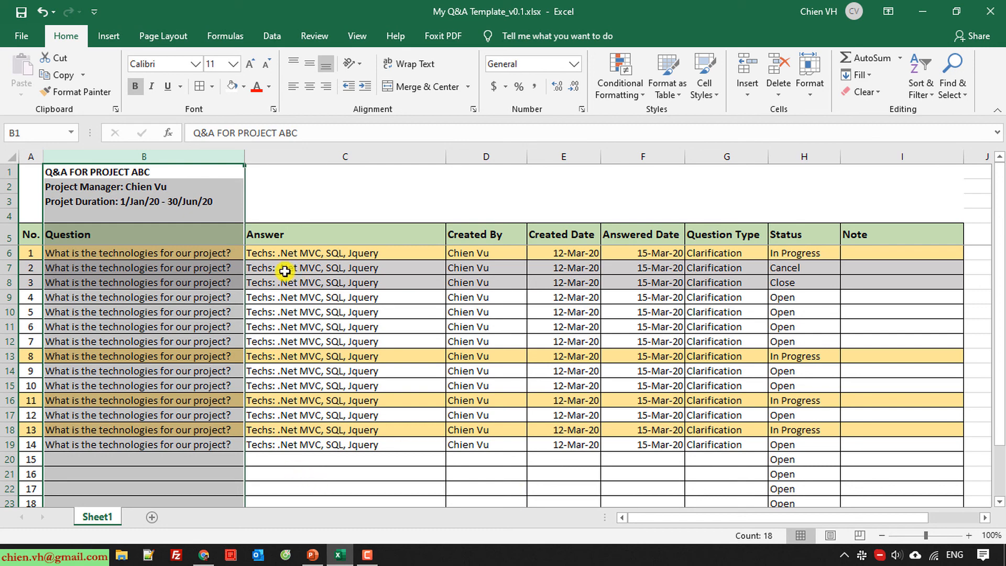
pyautogui.click(293, 329)
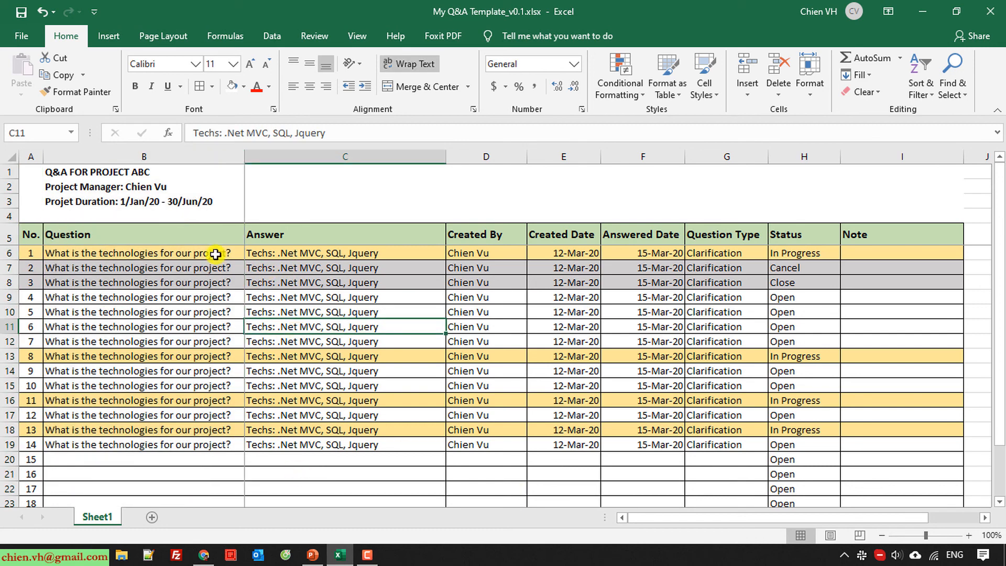
pyautogui.click(114, 156)
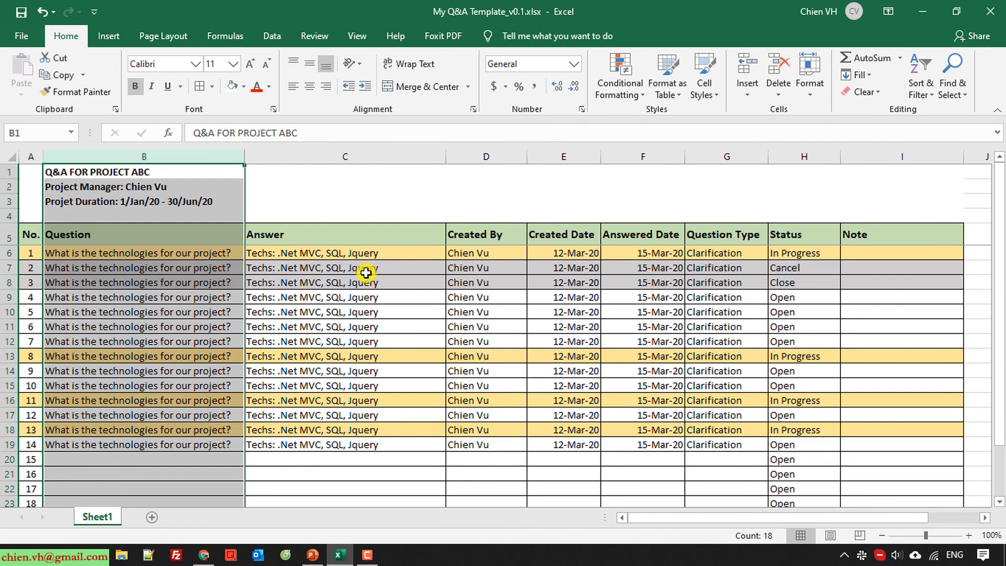
pyautogui.moveTo(694, 519); pyautogui.dragTo(597, 521)
# Save the workbook from the Quick Access Toolbar
pyautogui.click(358, 419)
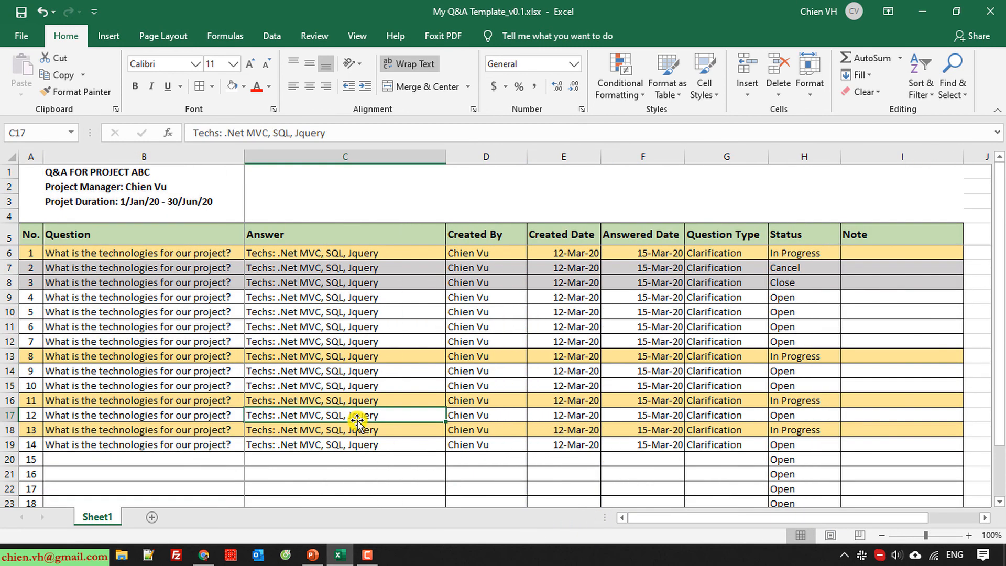
pyautogui.scroll(-6, 358, 419)
pyautogui.scroll(6, 358, 419)
pyautogui.click(361, 472)
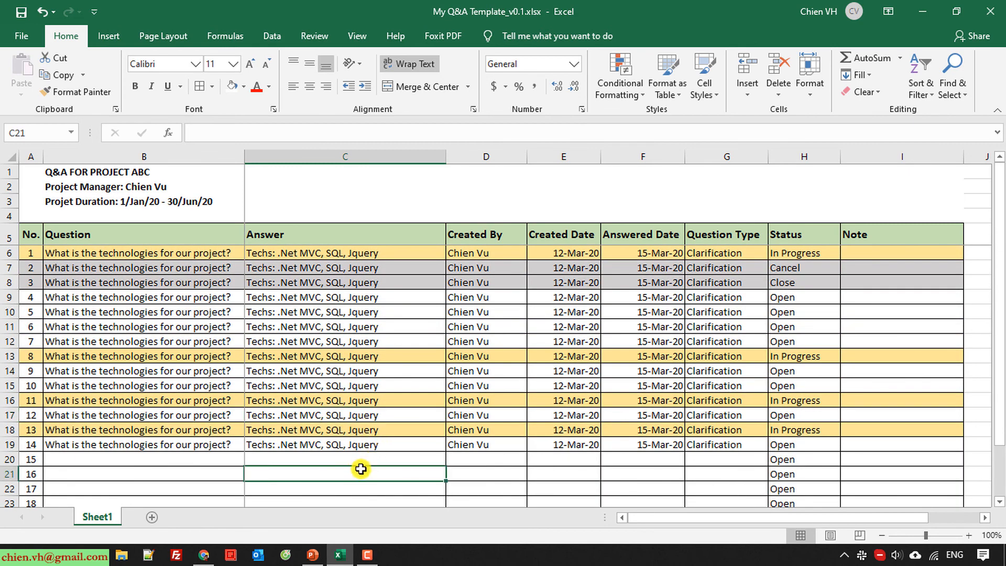
pyautogui.click(20, 12)
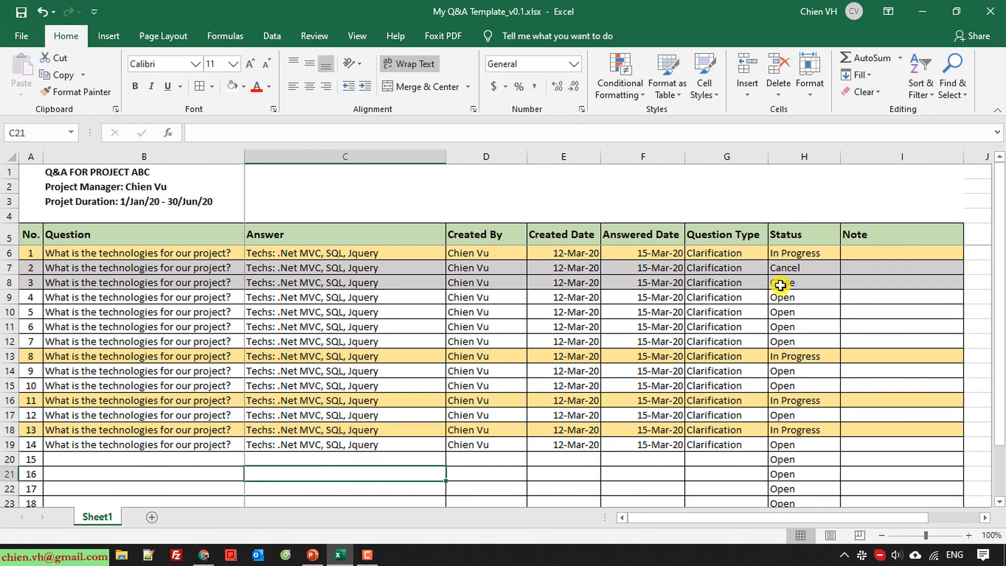